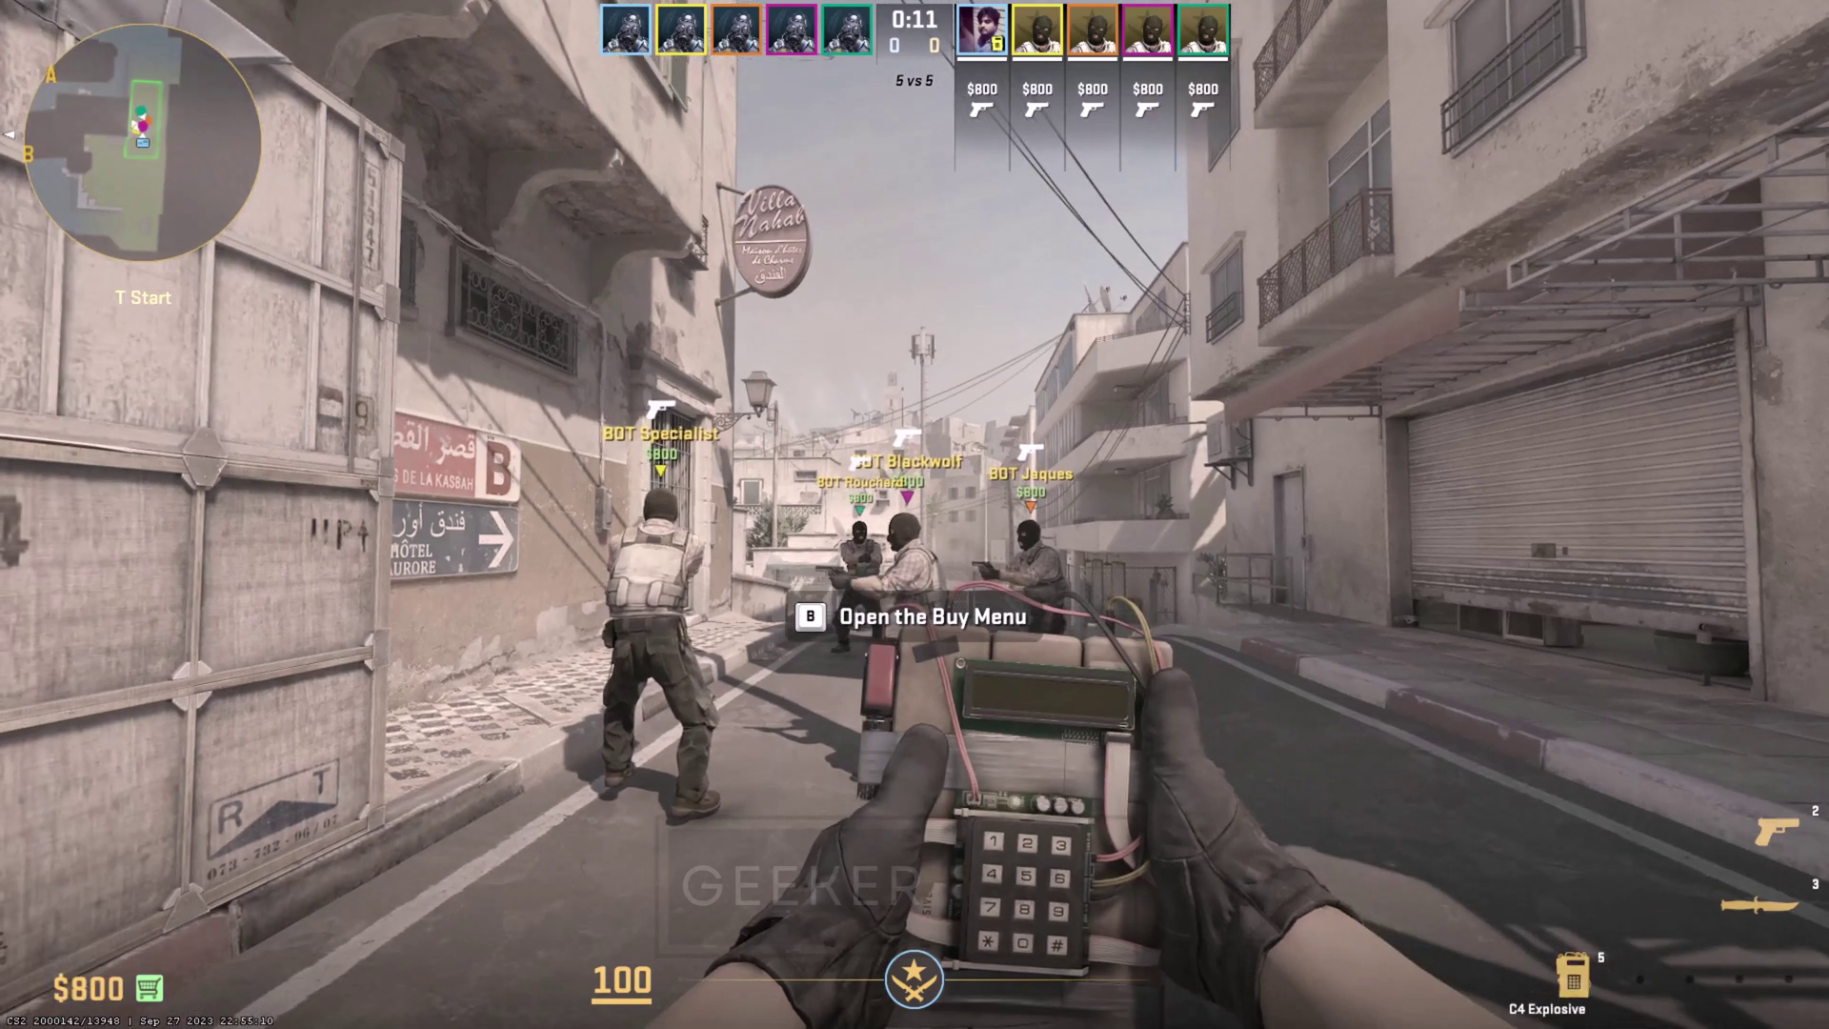
- Buy the Dual Berettas for $300 from the buy menu, dropping money from $800 to $500
key("b")
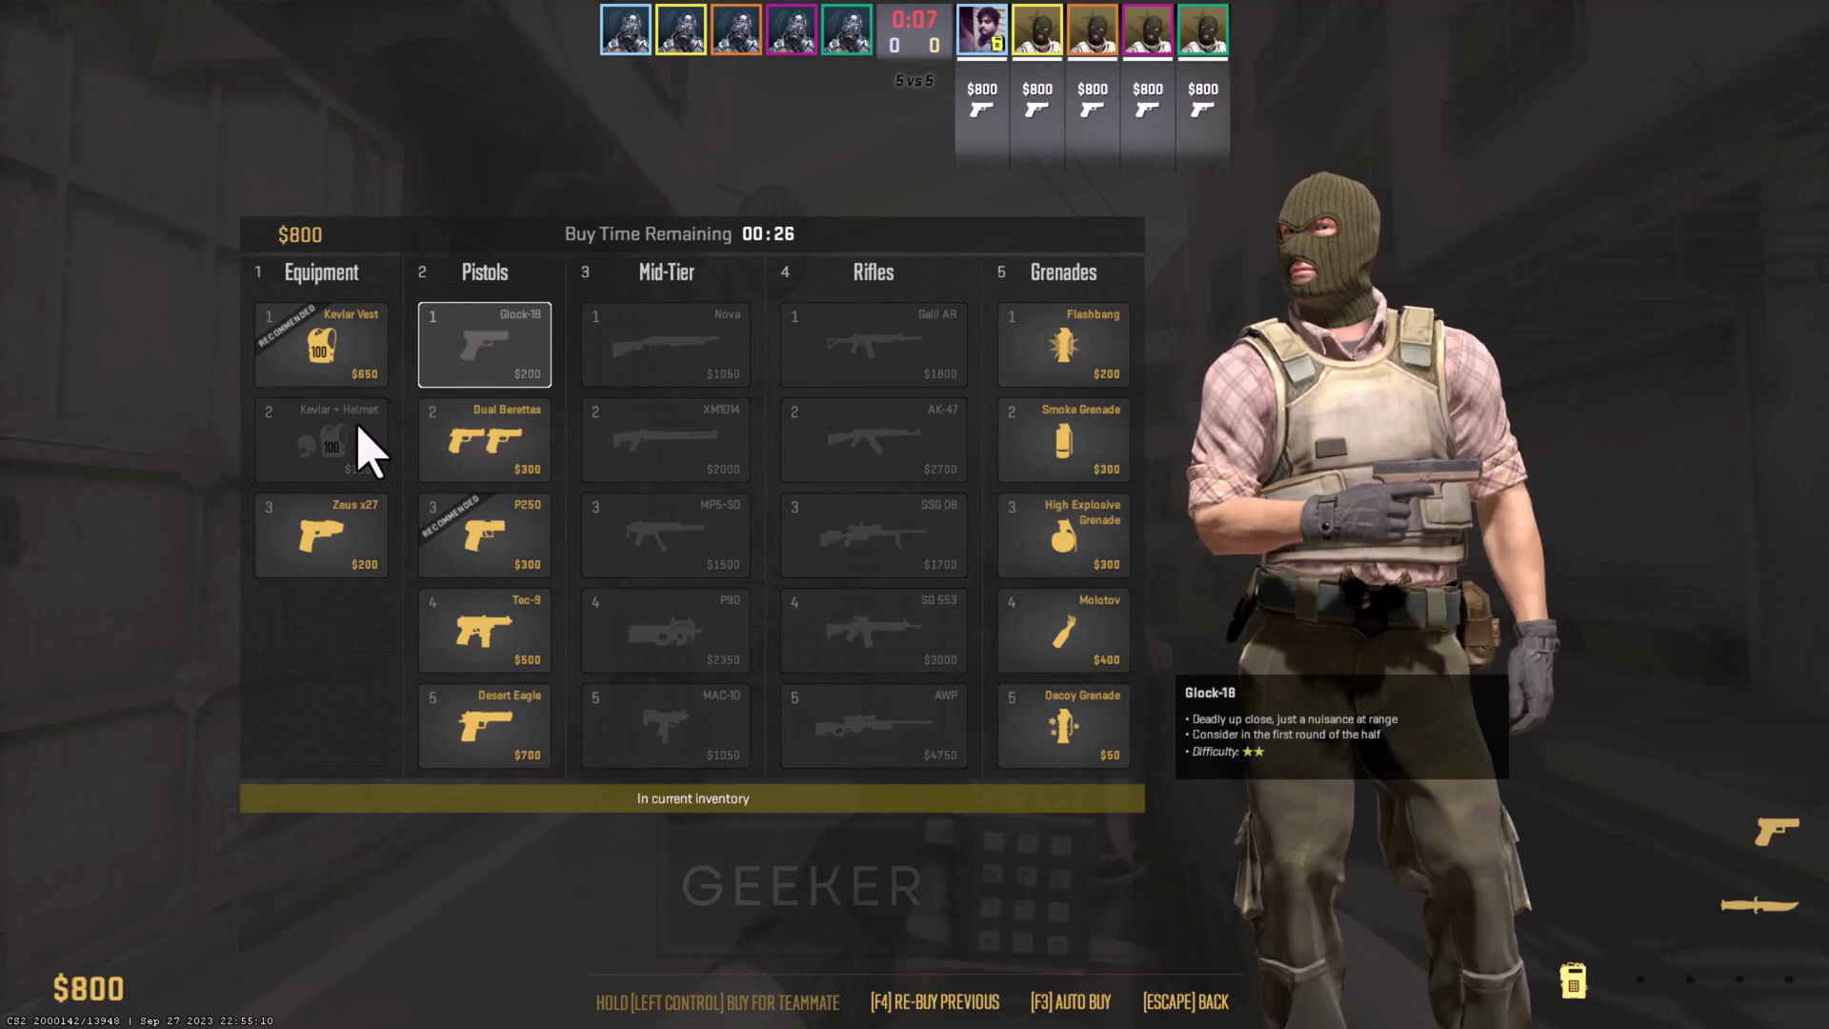
left_click(497, 465)
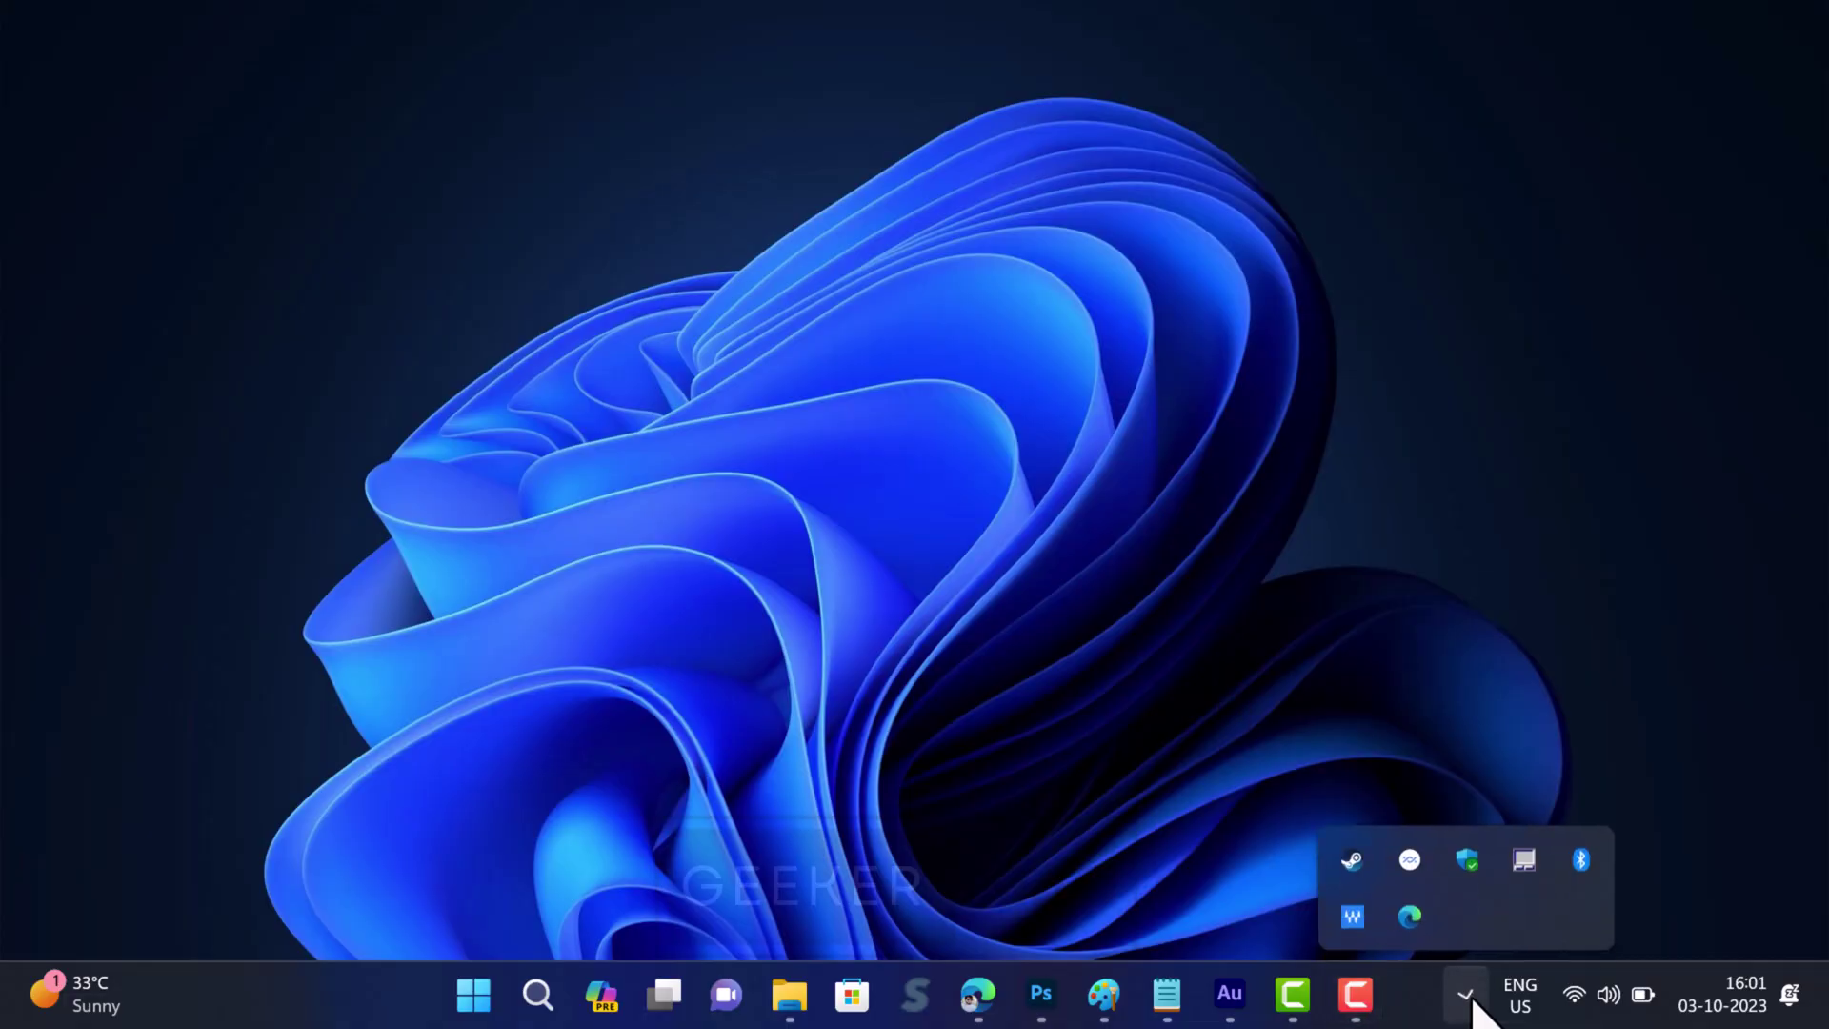
- Exit Steam from its tray icon, then open and dismiss the Start power menu
right_click(1352, 853)
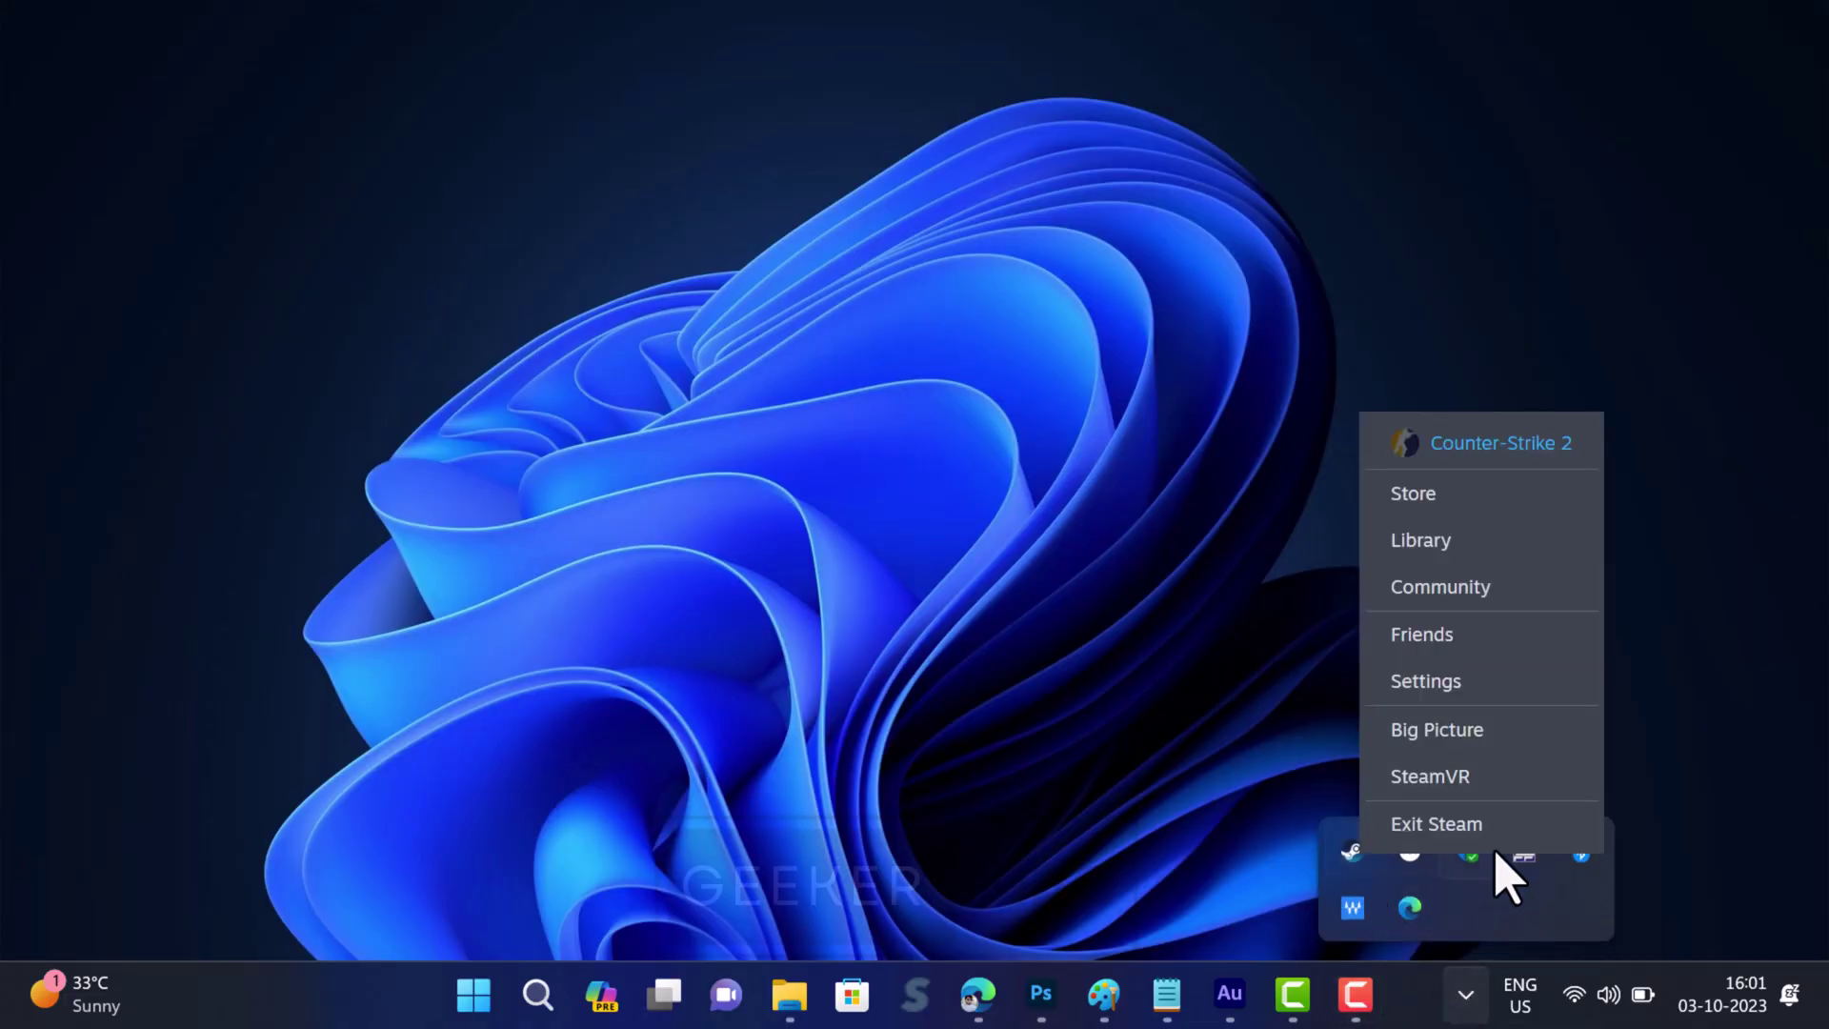
left_click(1514, 828)
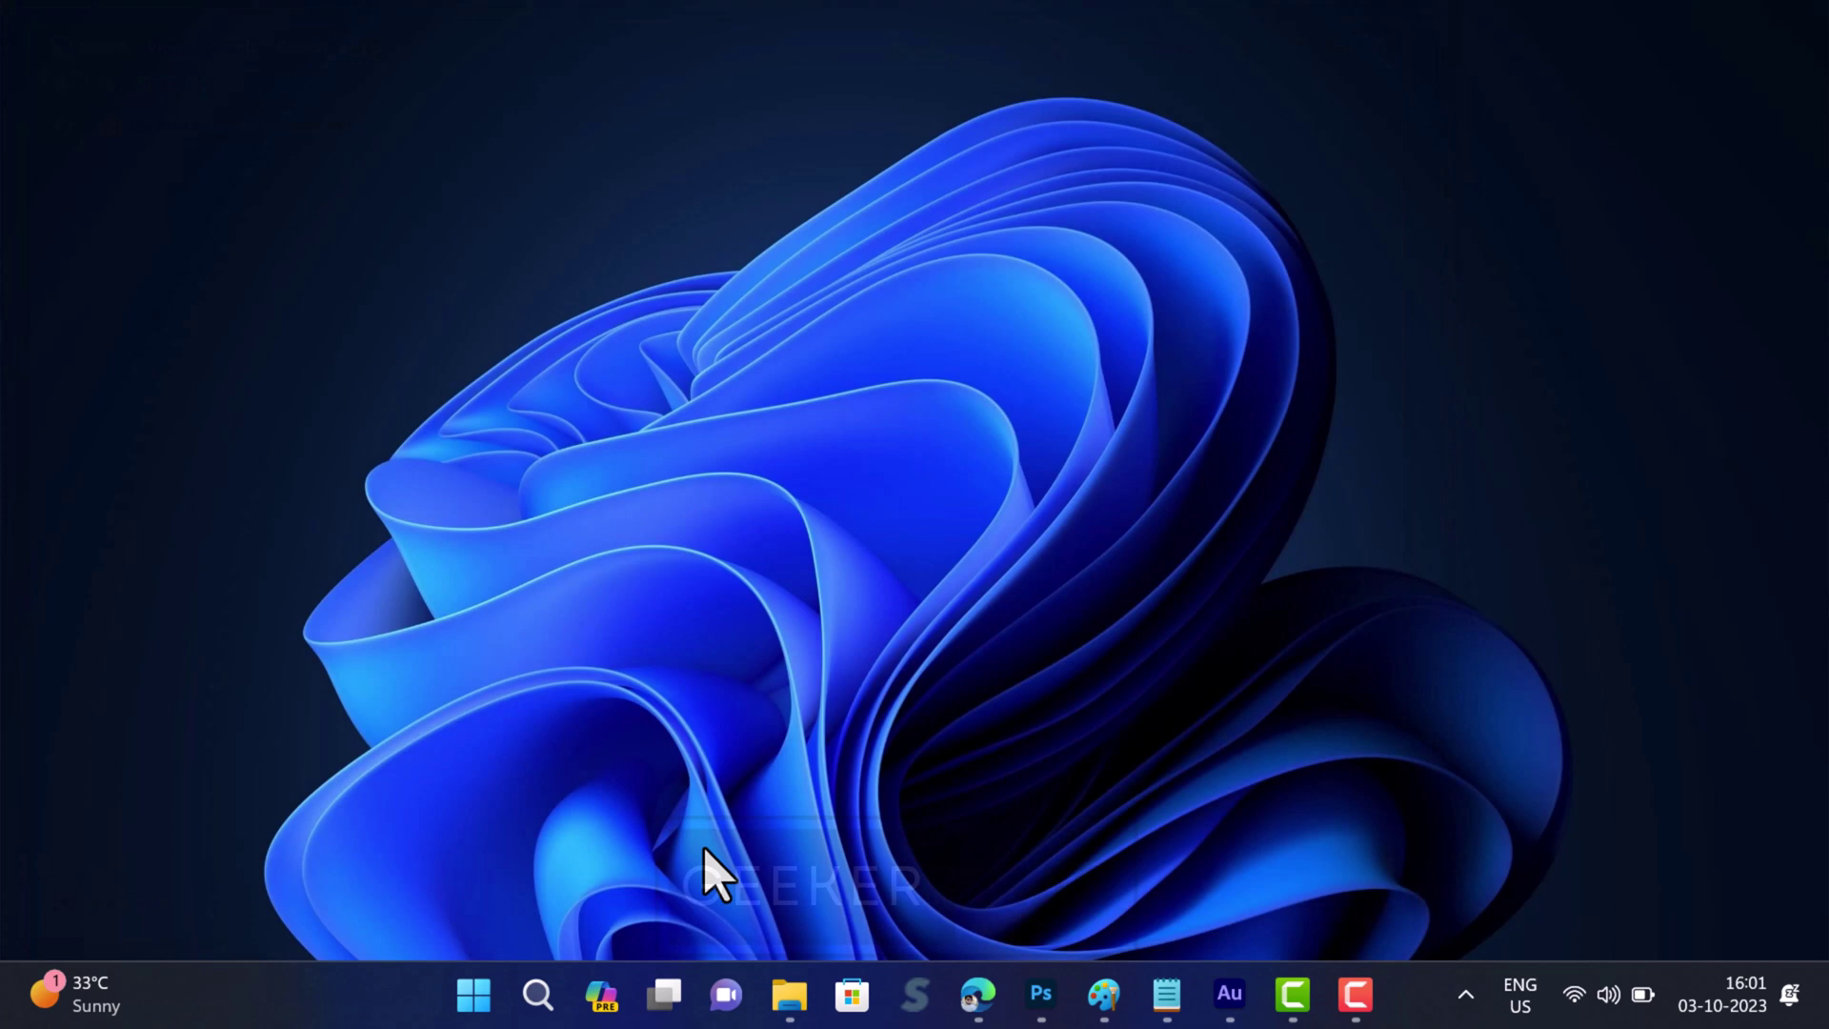
left_click(492, 1021)
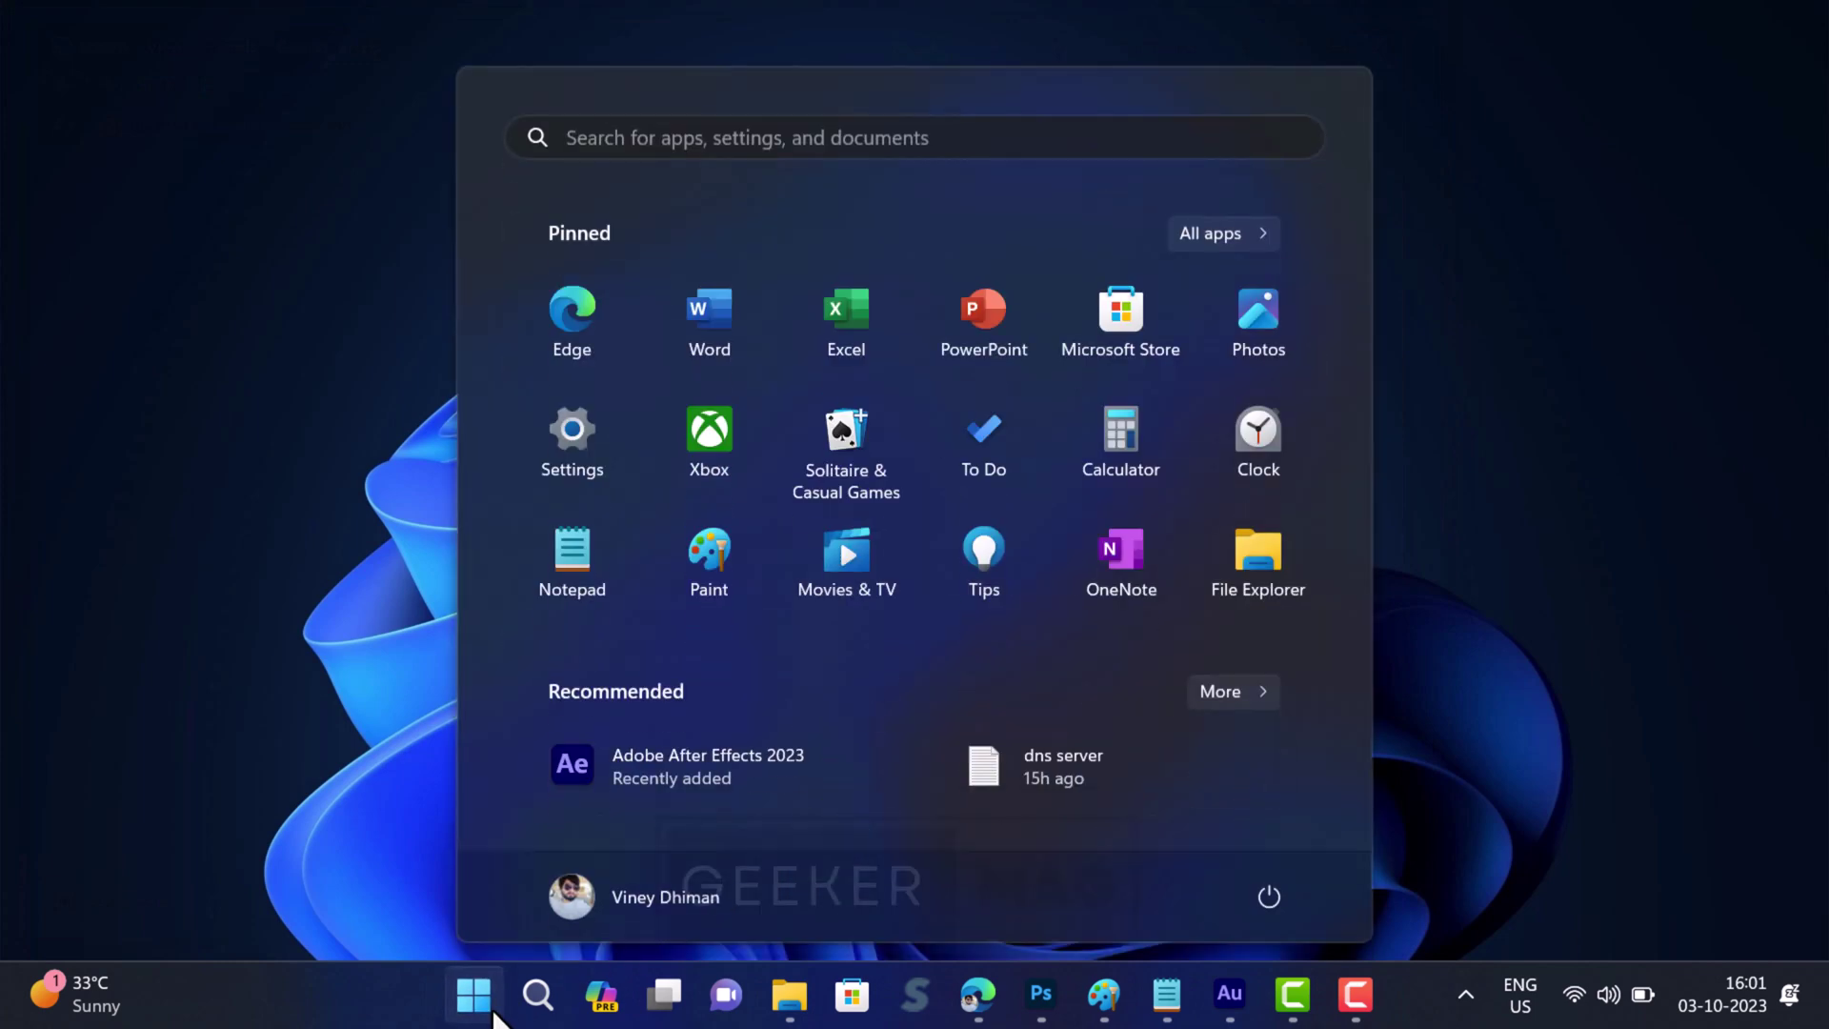
left_click(1271, 898)
key("Escape")
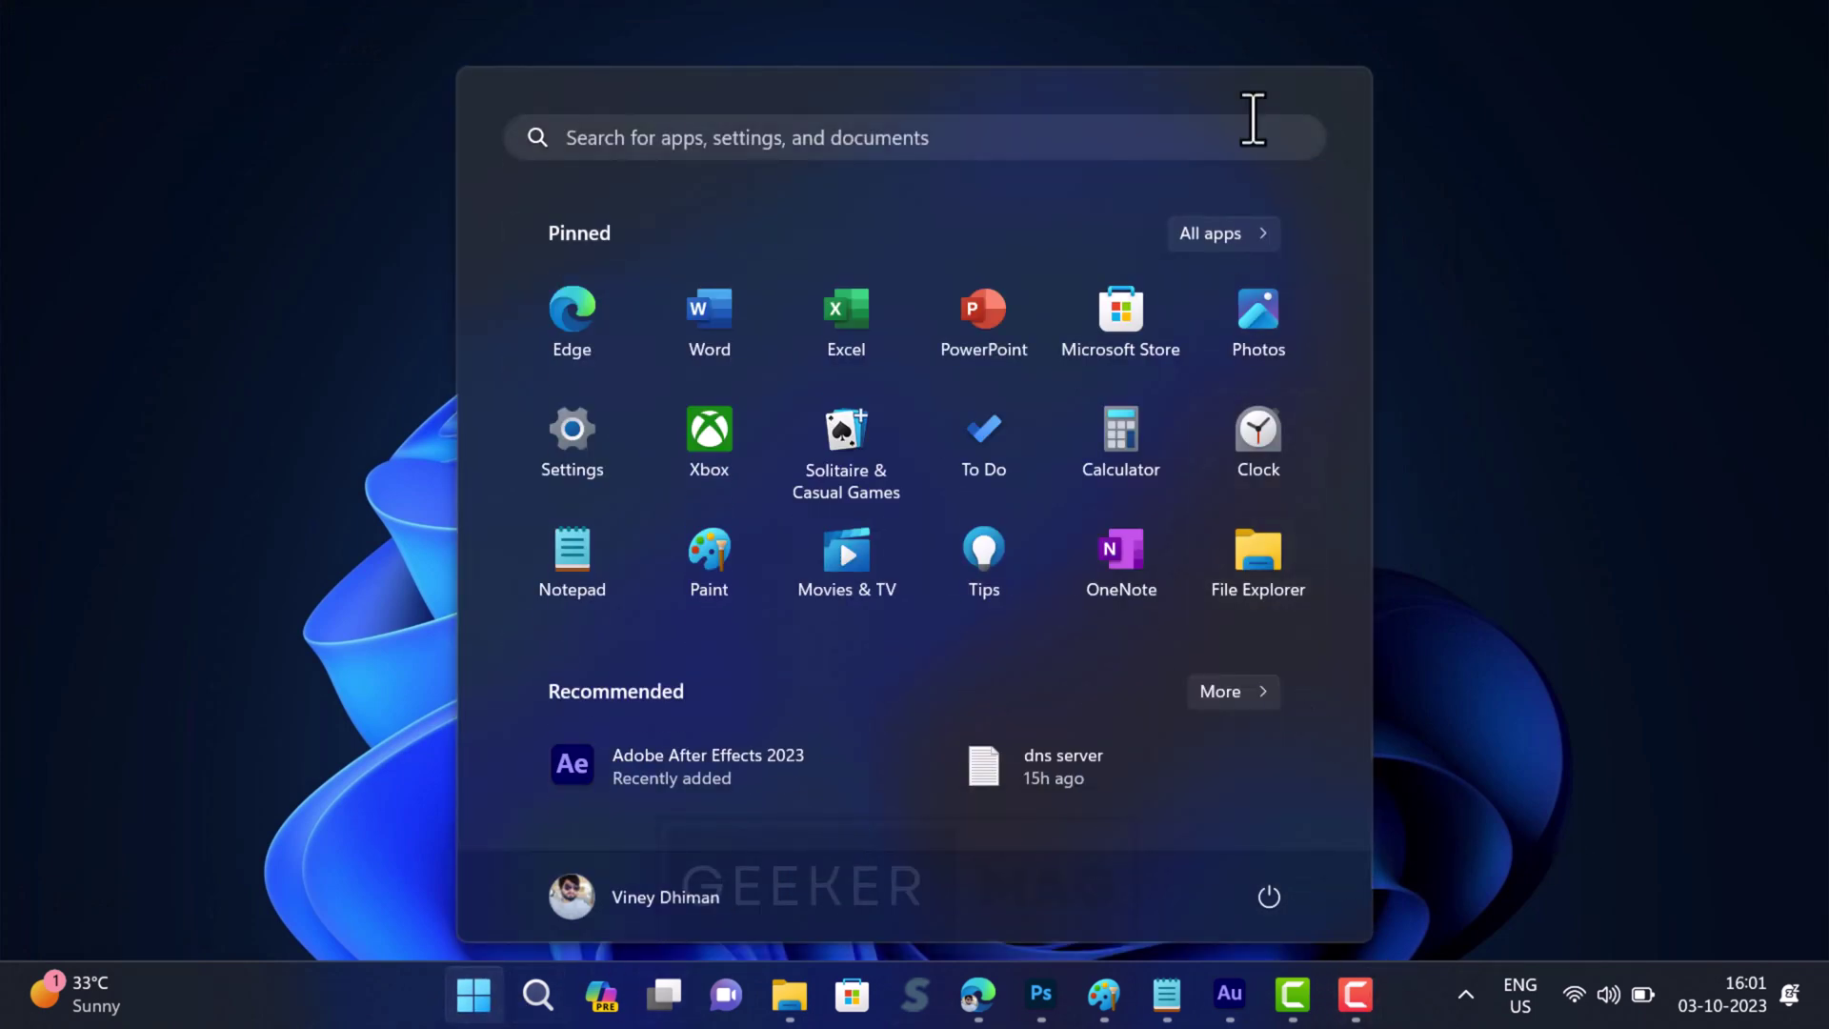
left_click(1572, 177)
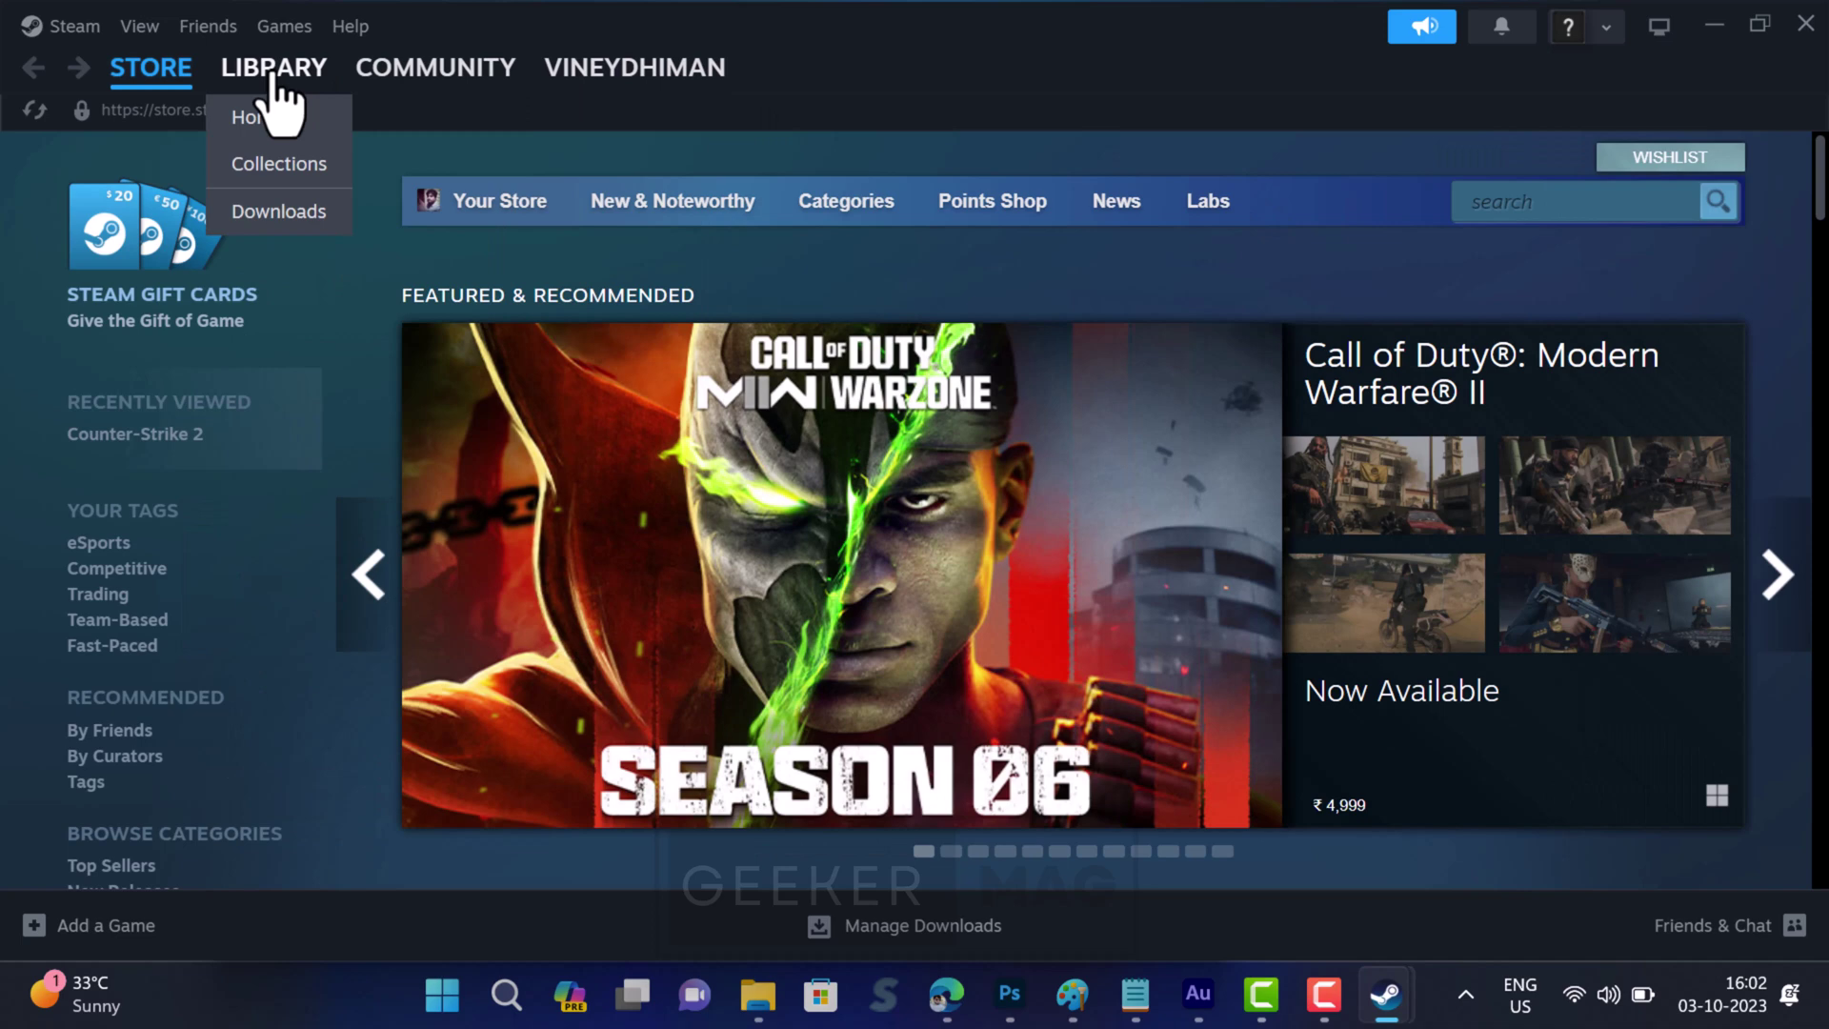
- Verify the integrity of Counter-Strike 2's game files from its Installed Files properties
left_click(274, 76)
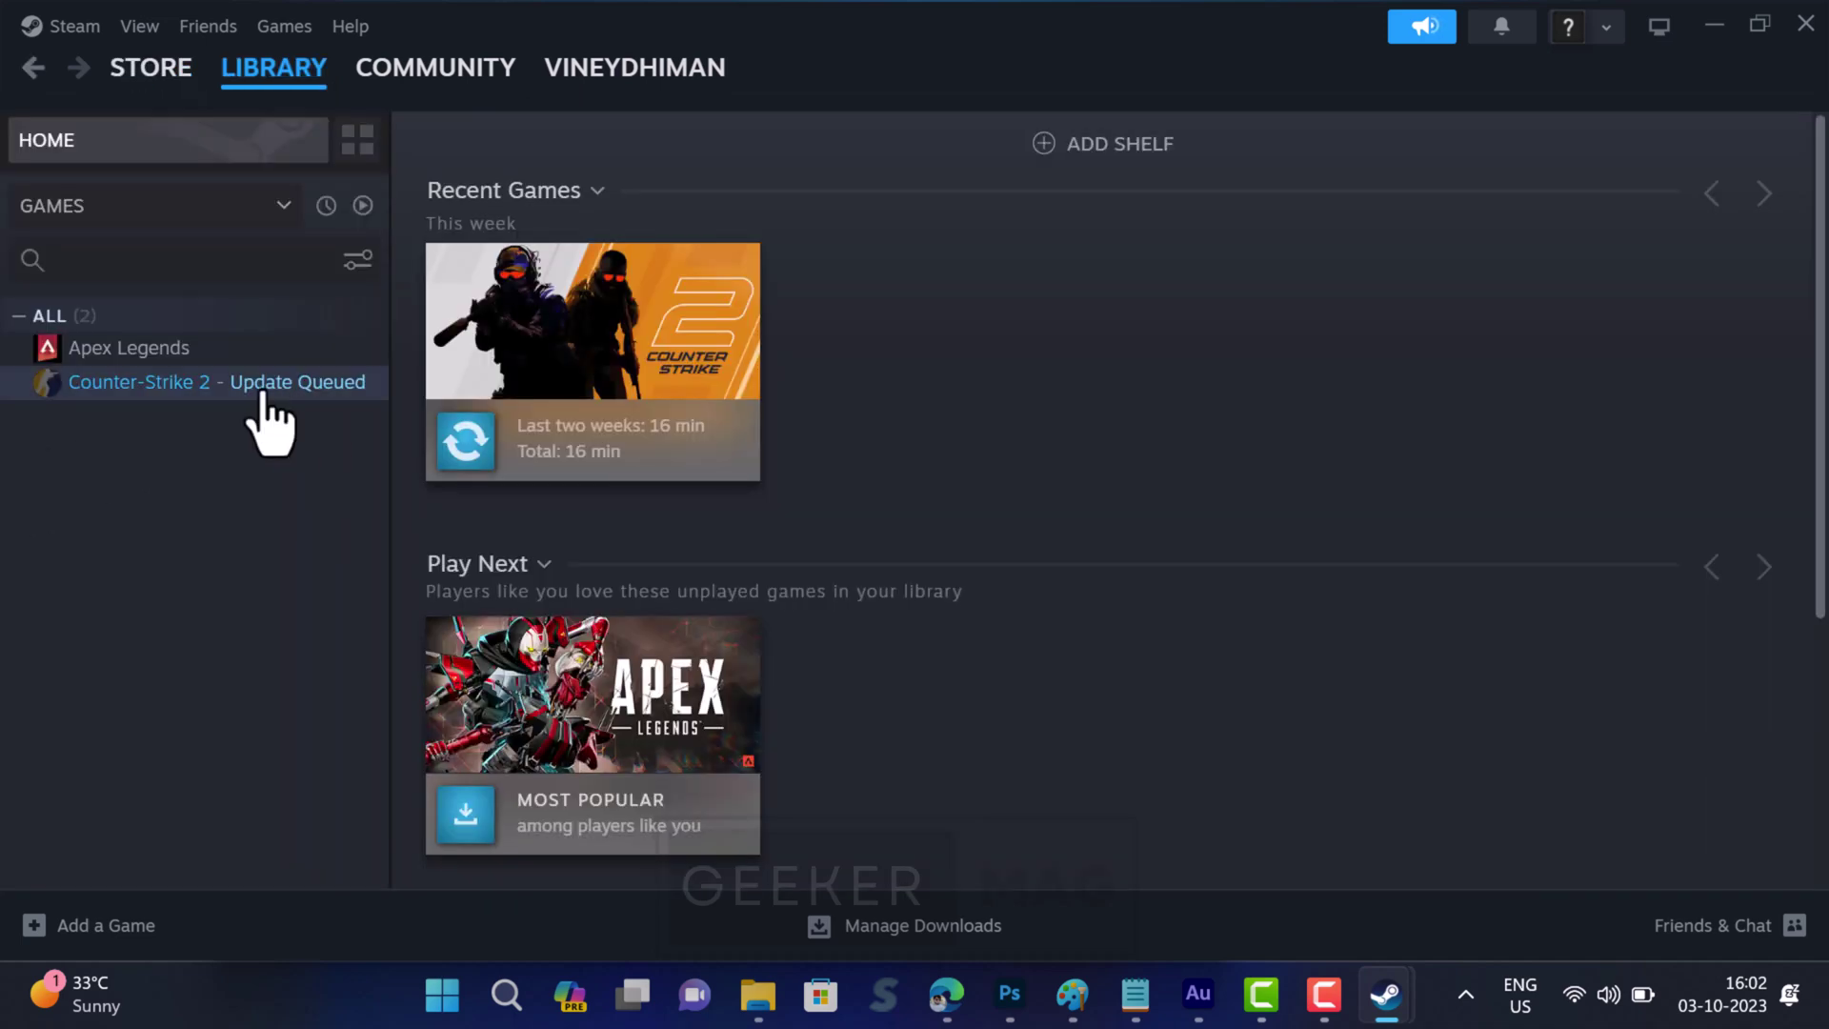
right_click(194, 391)
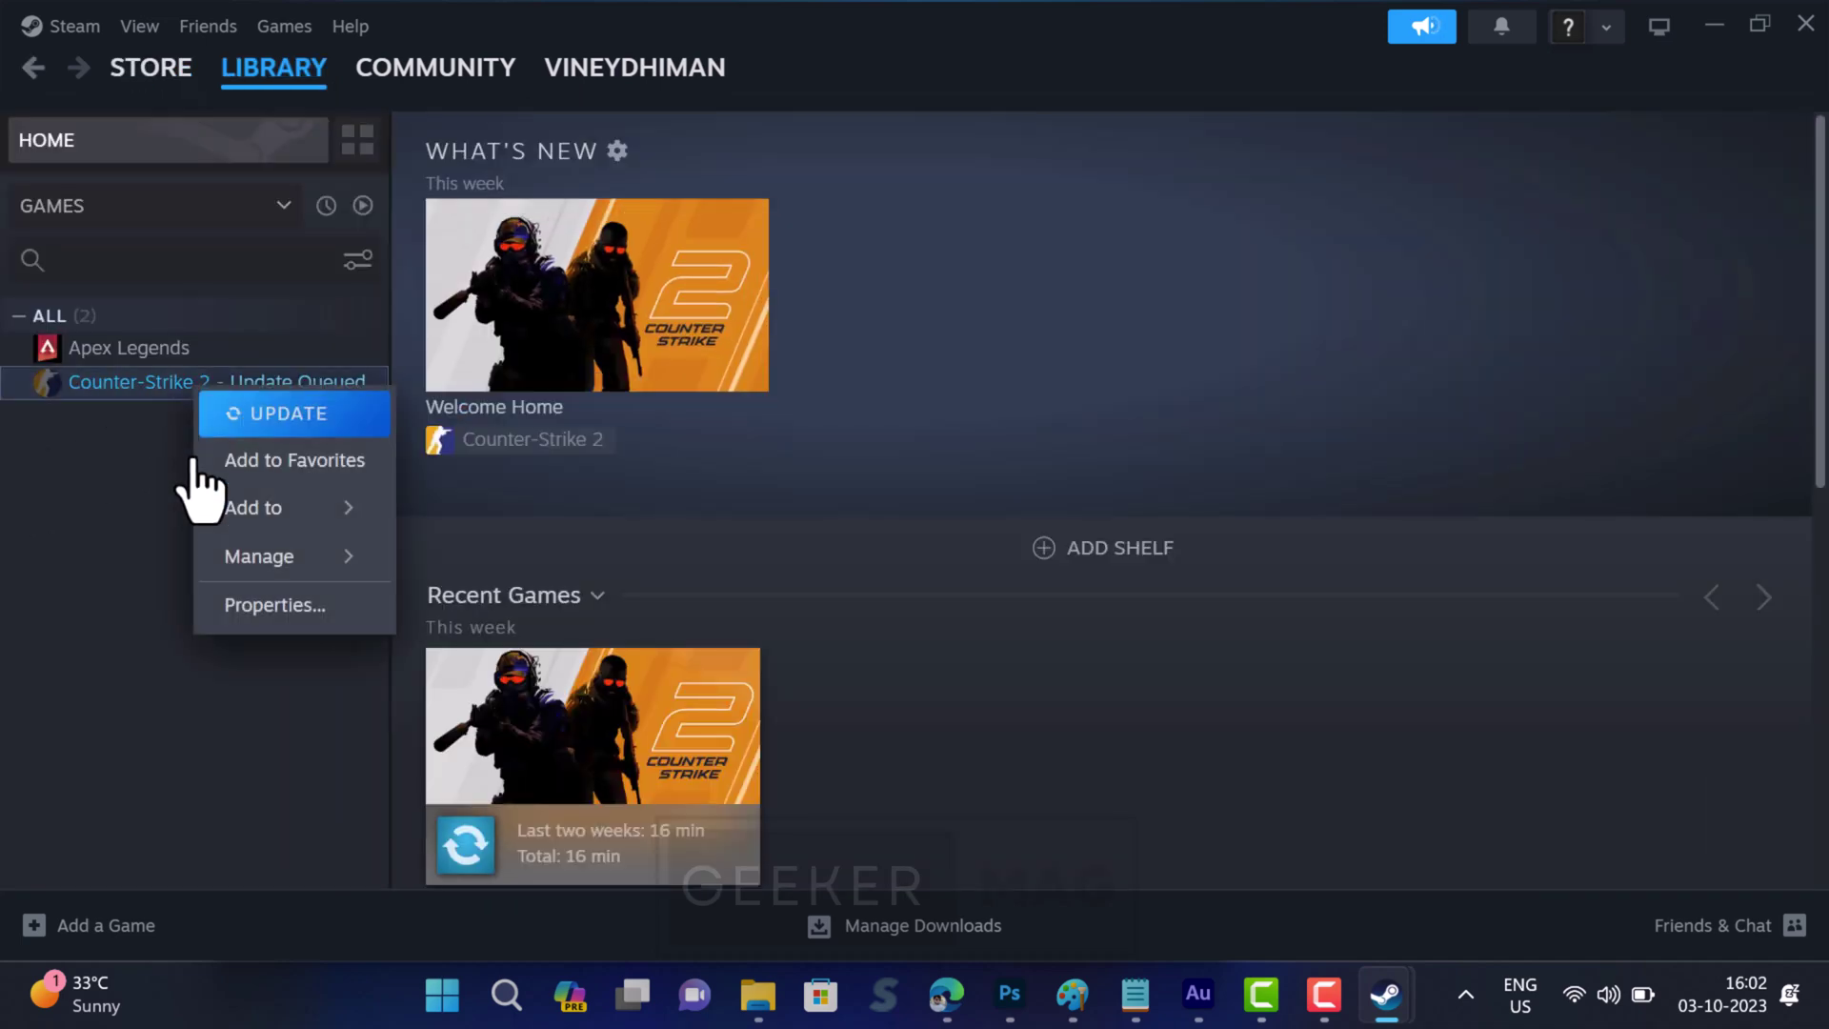
left_click(212, 614)
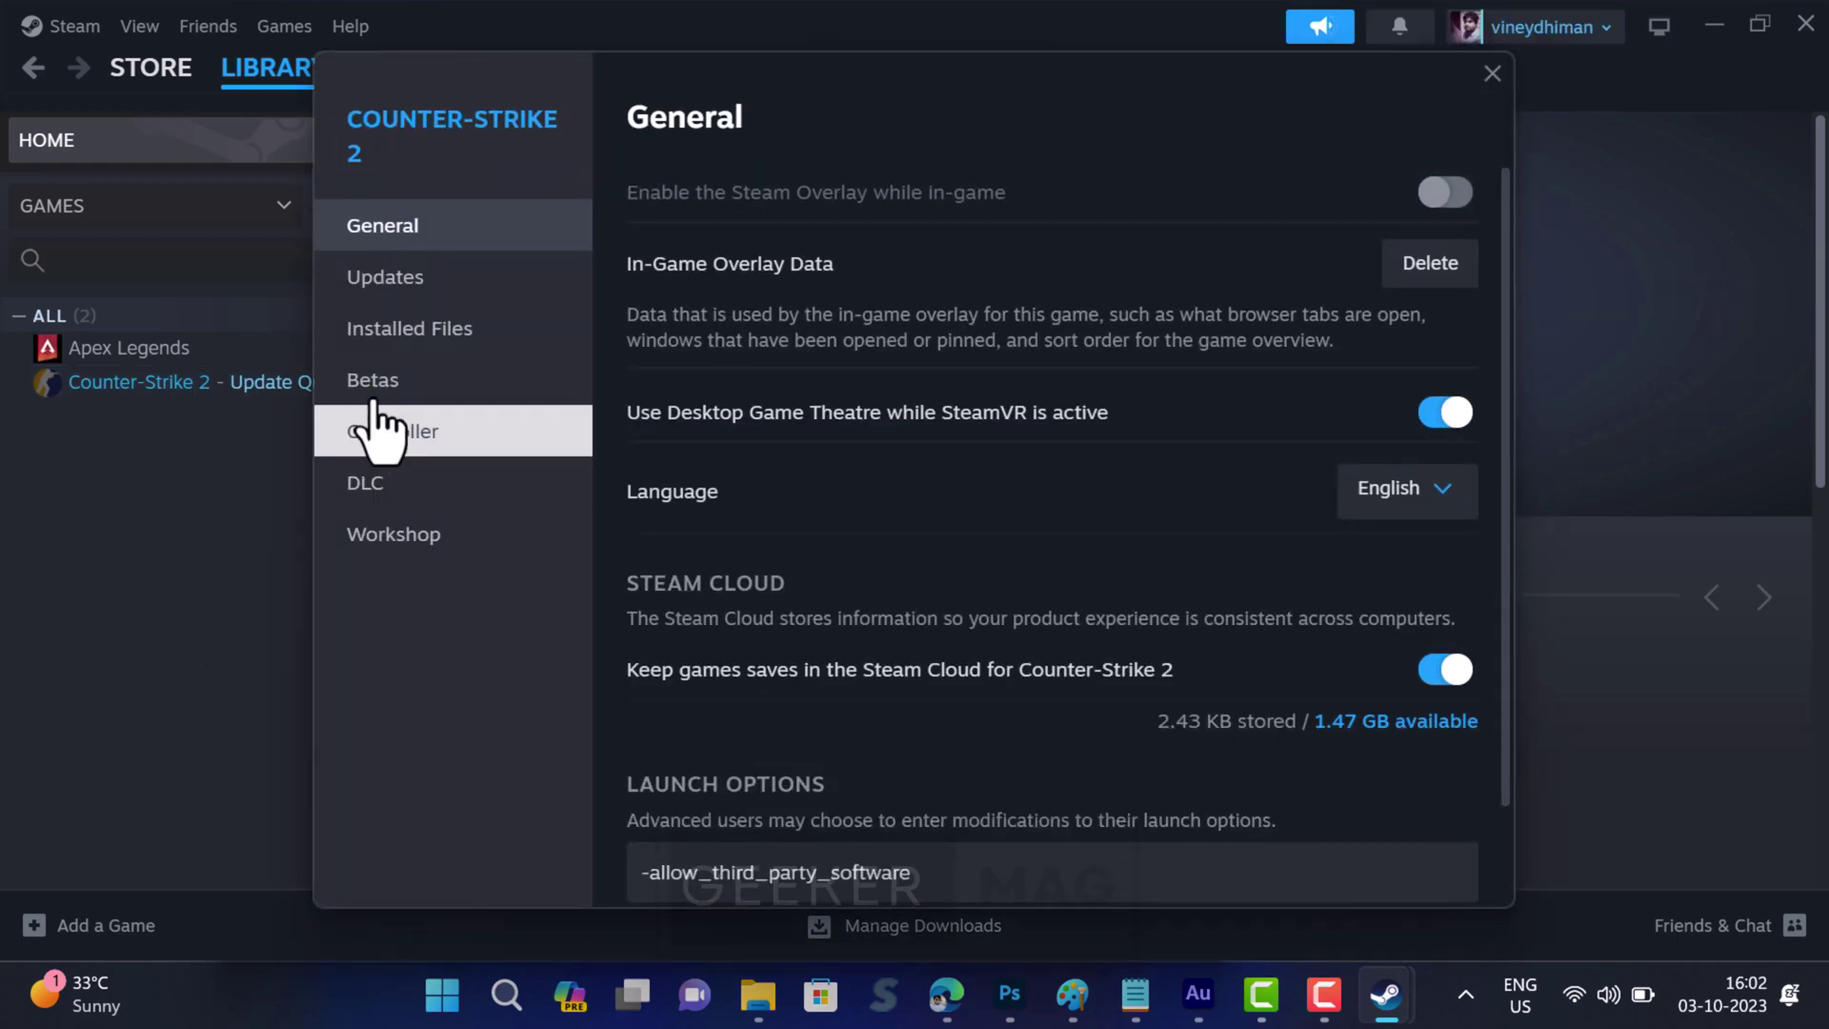
left_click(419, 345)
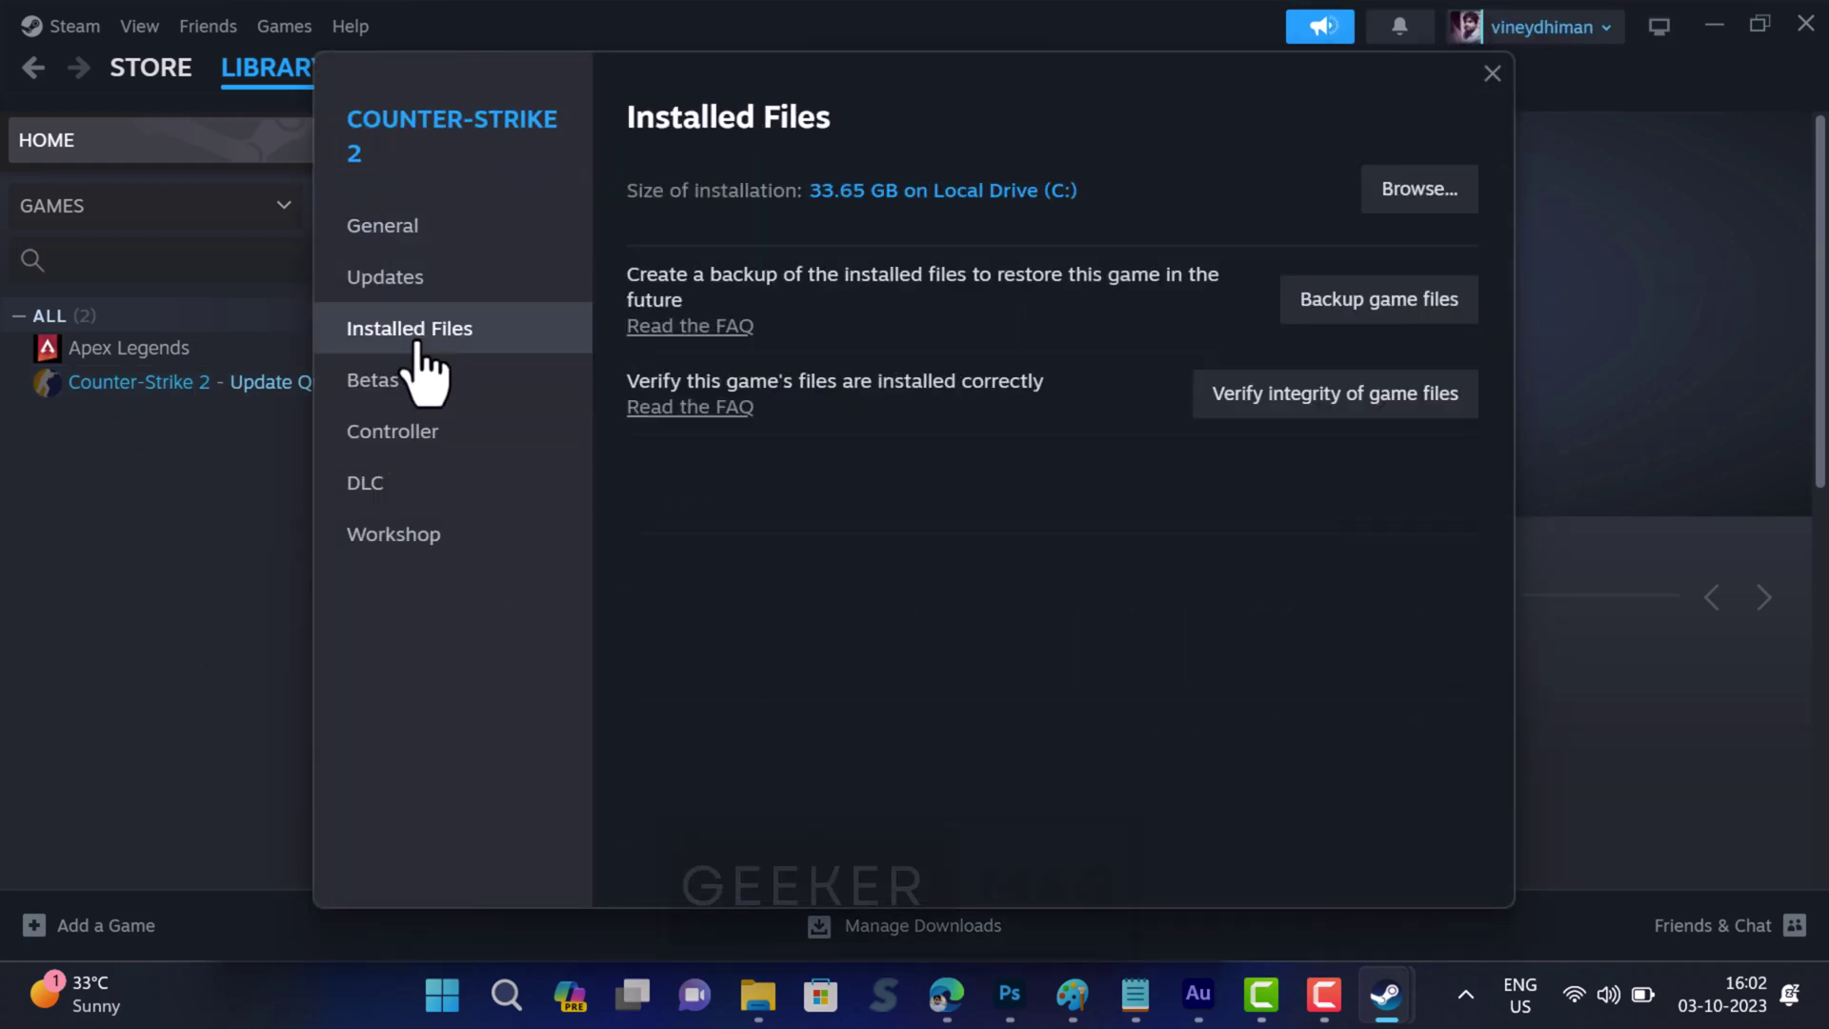
left_click(1407, 419)
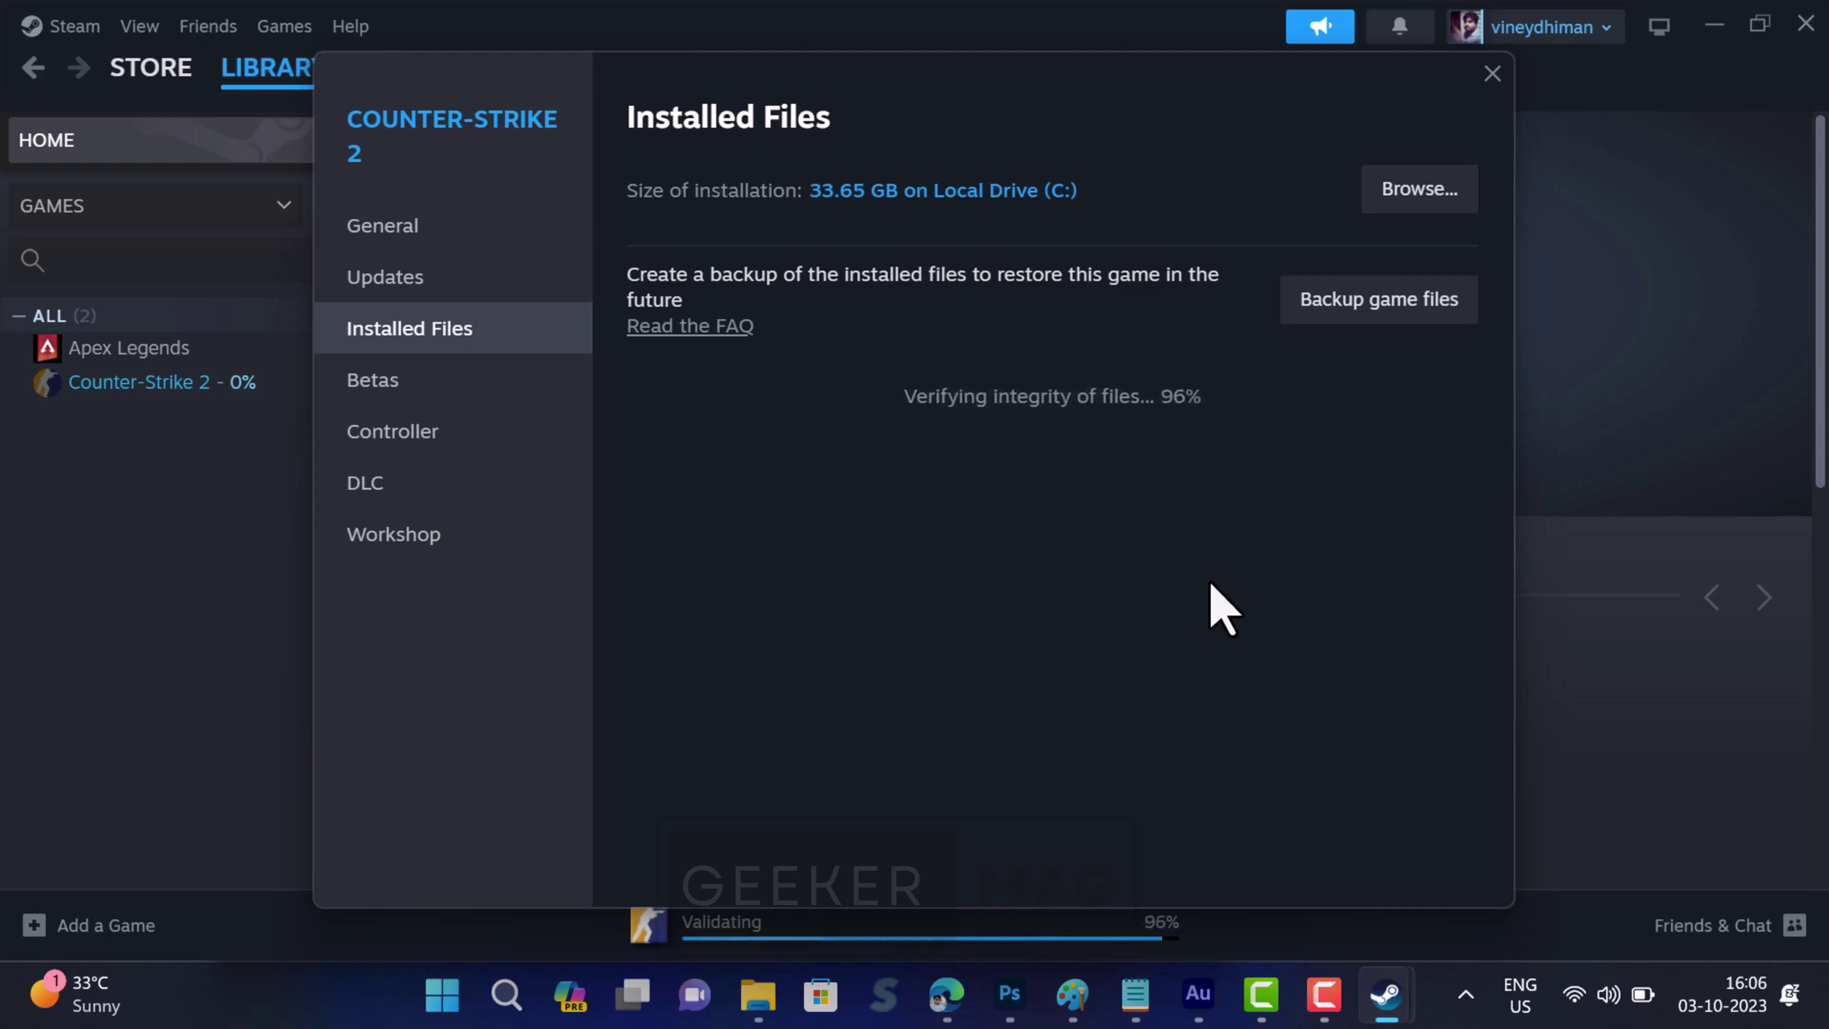
- Close the properties and Steam windows, then exit Steam from the hidden tray icons
left_click(1492, 74)
left_click(1805, 24)
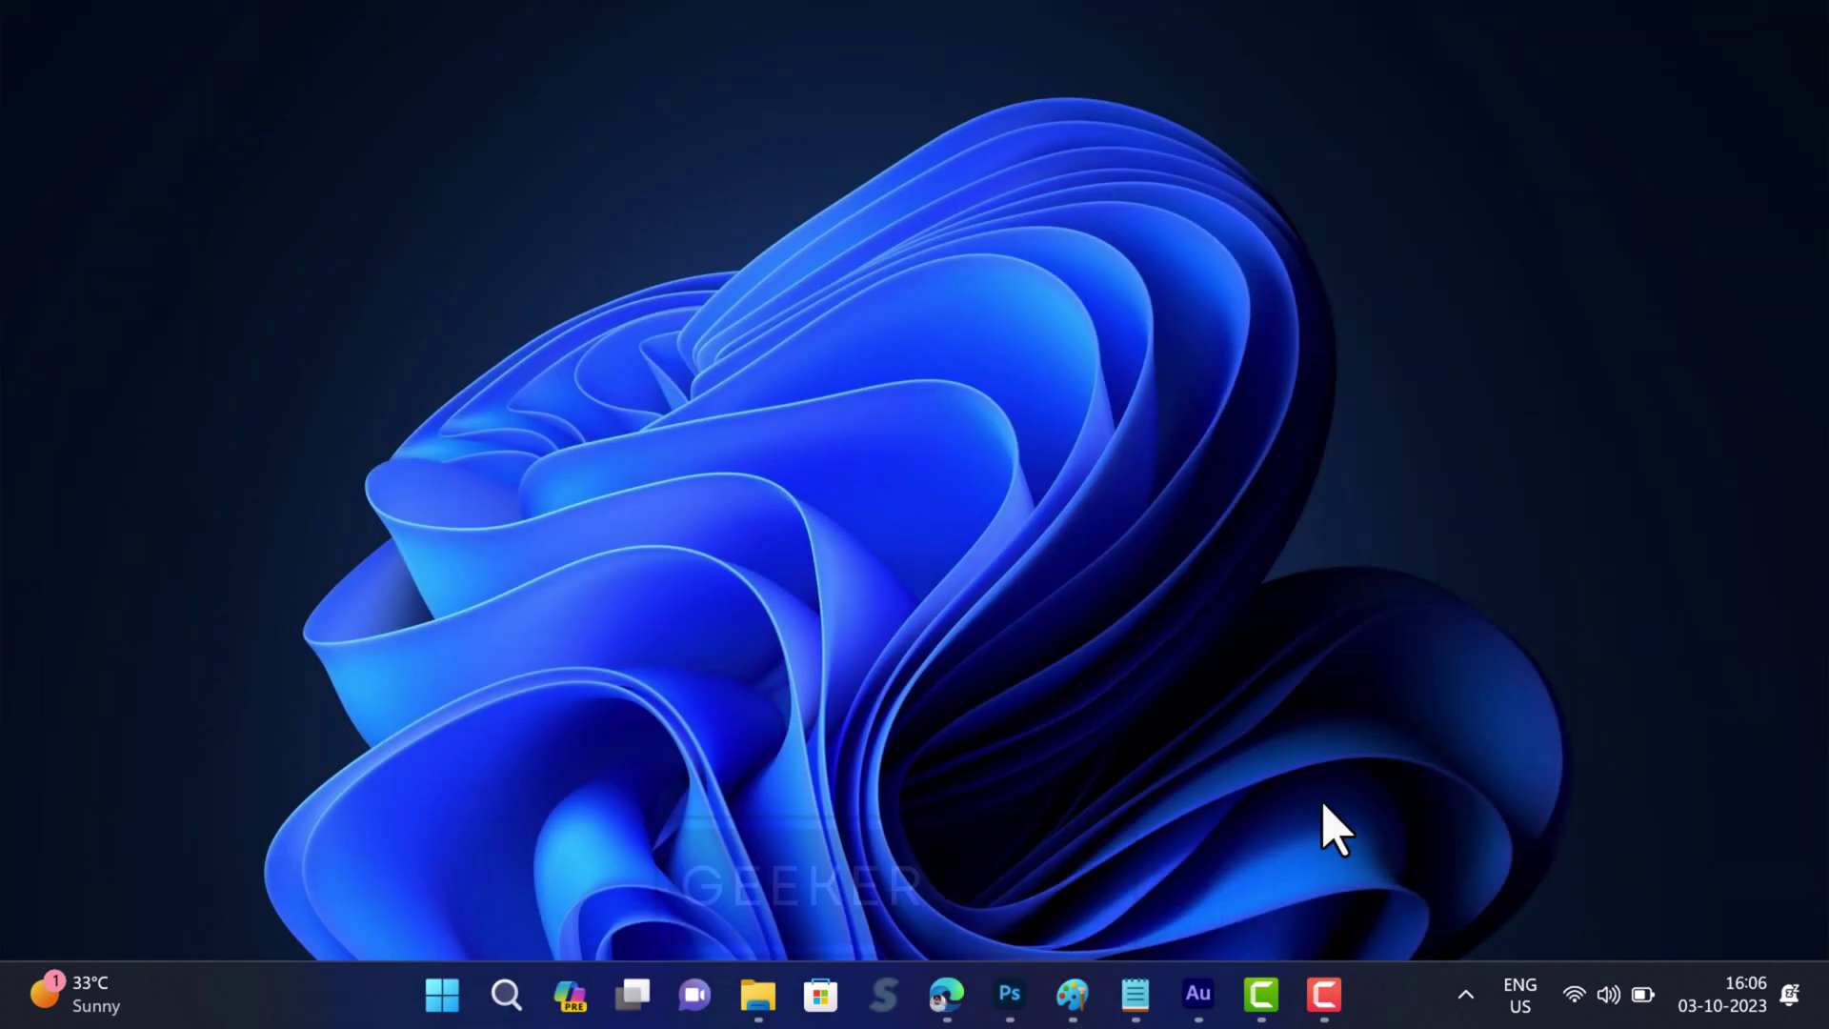
left_click(1466, 994)
right_click(1408, 846)
left_click(1408, 853)
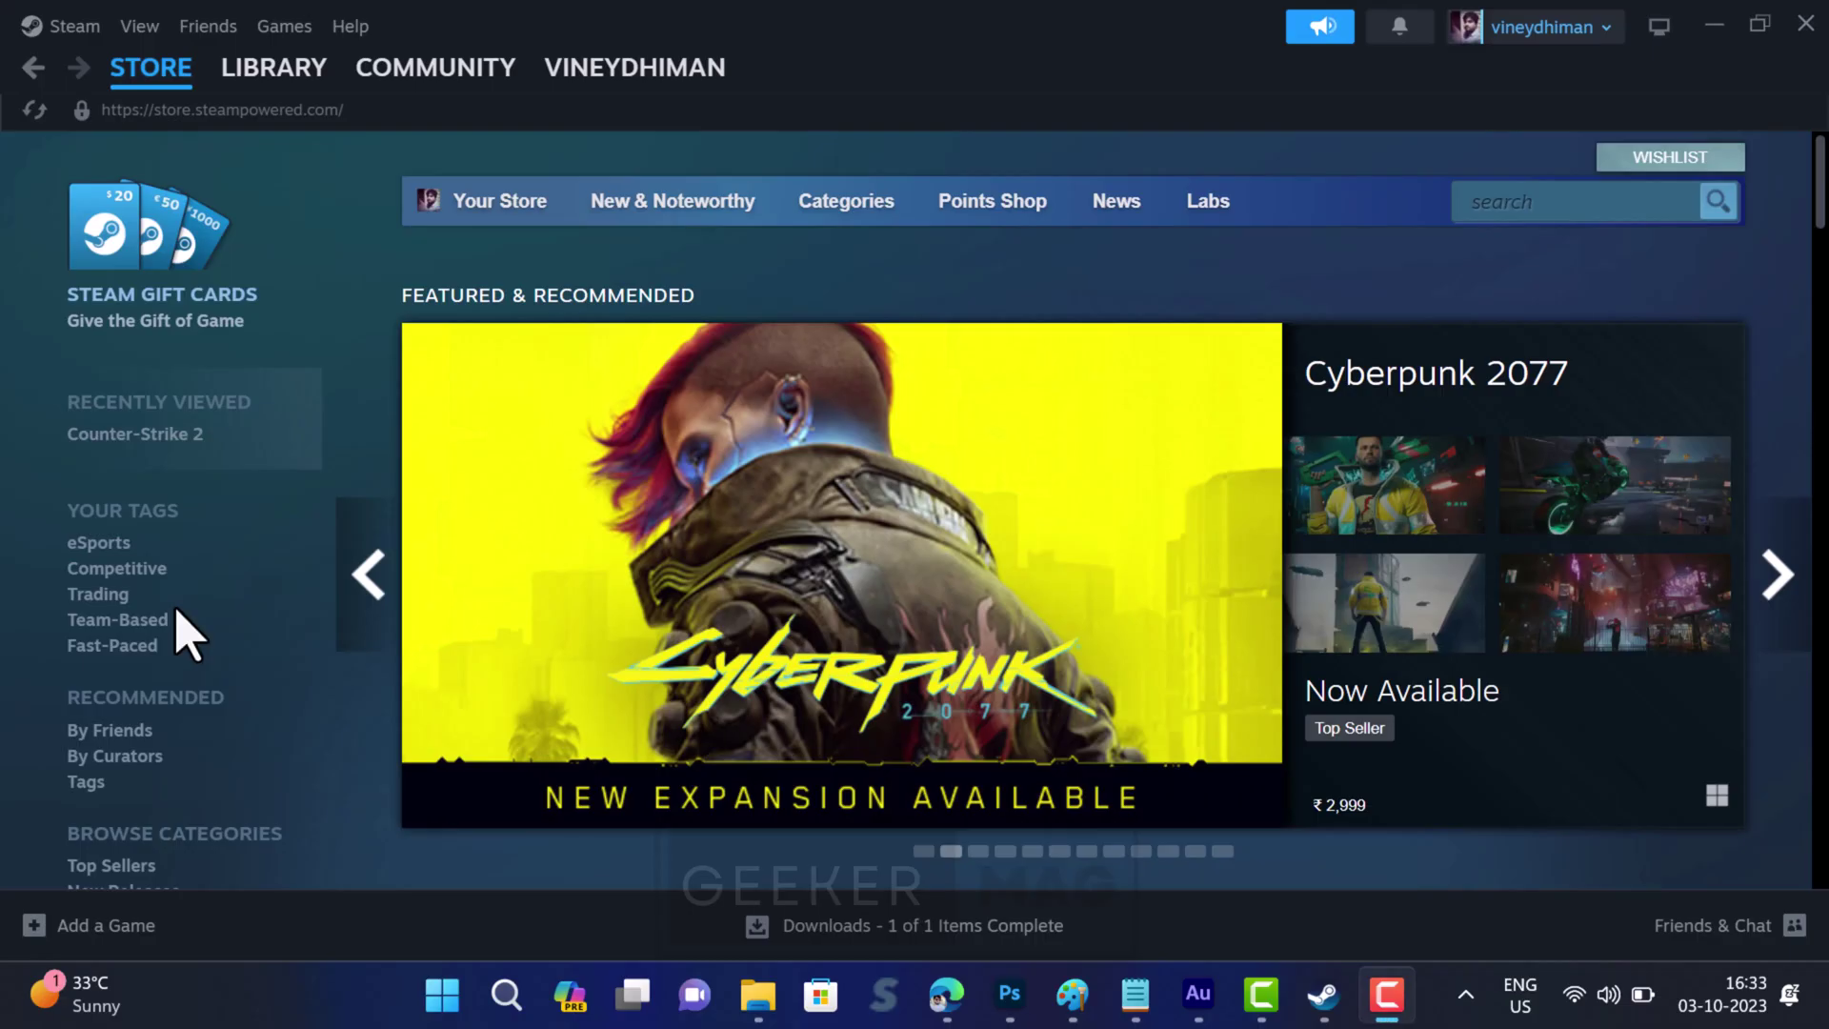
- Enter -allow_third_party_software as Counter-Strike 2's launch option and close its properties
left_click(252, 68)
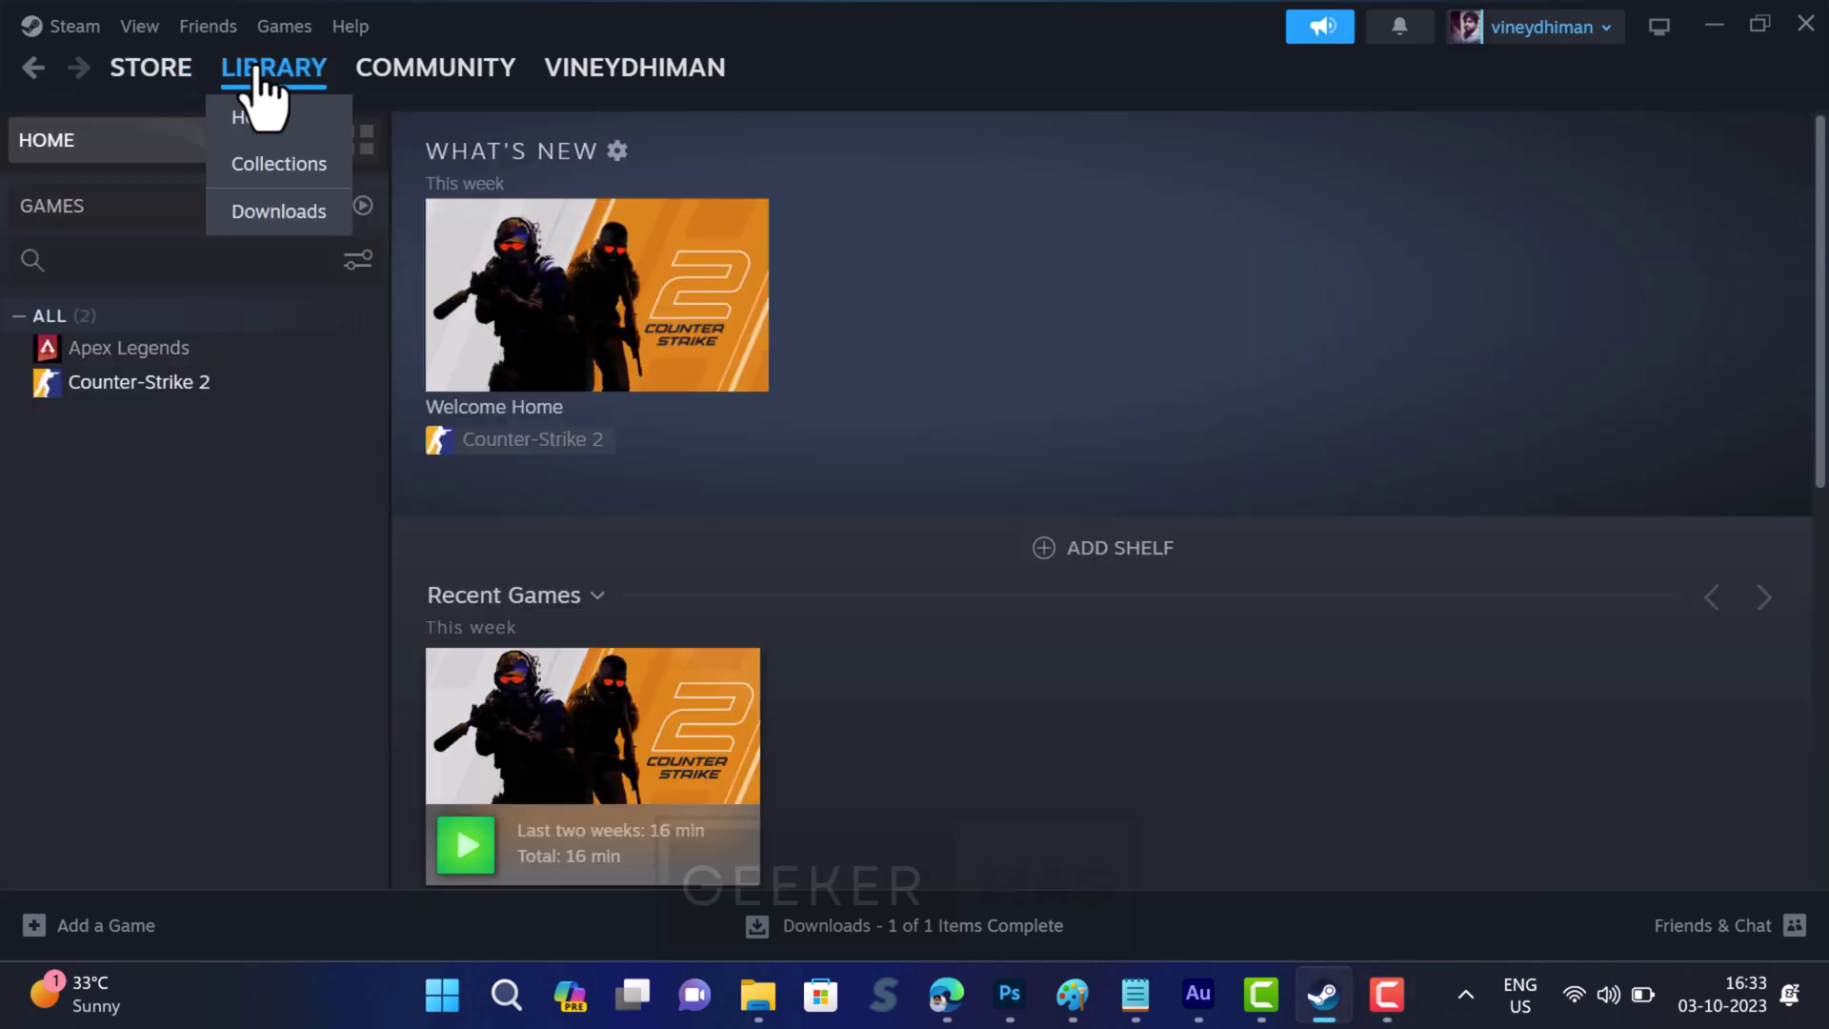
right_click(217, 390)
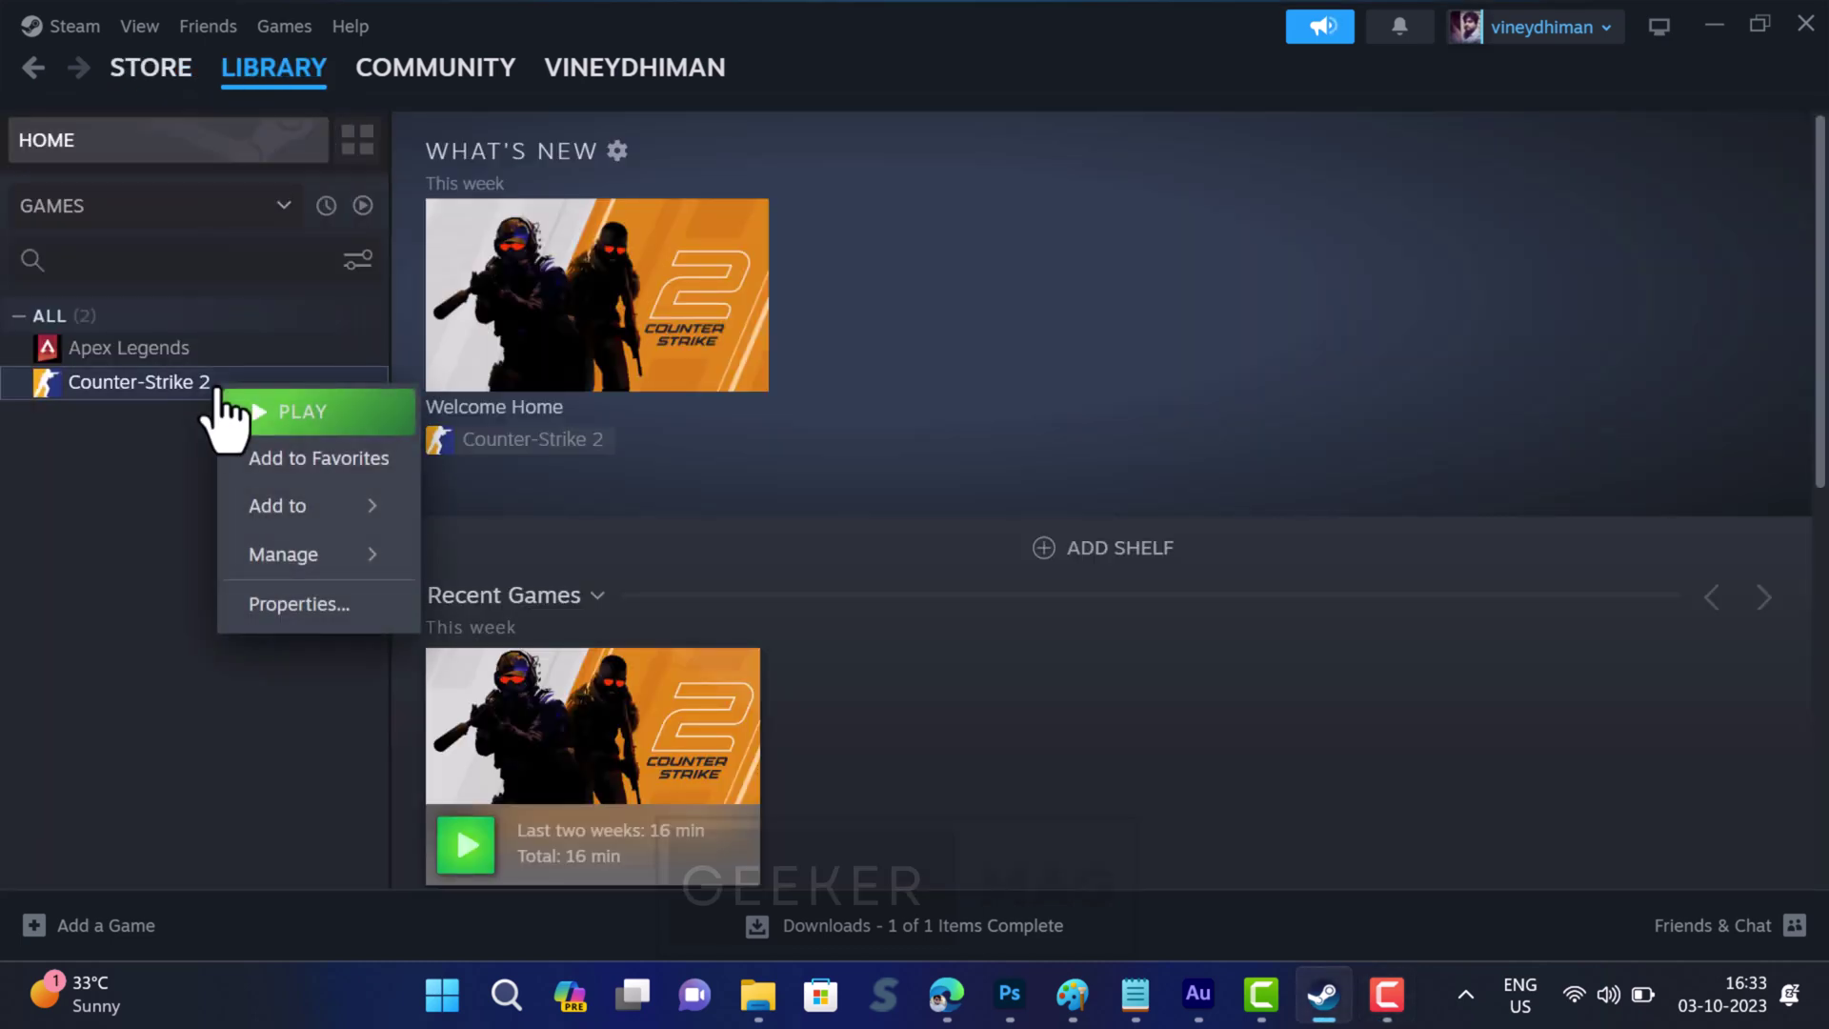
left_click(301, 605)
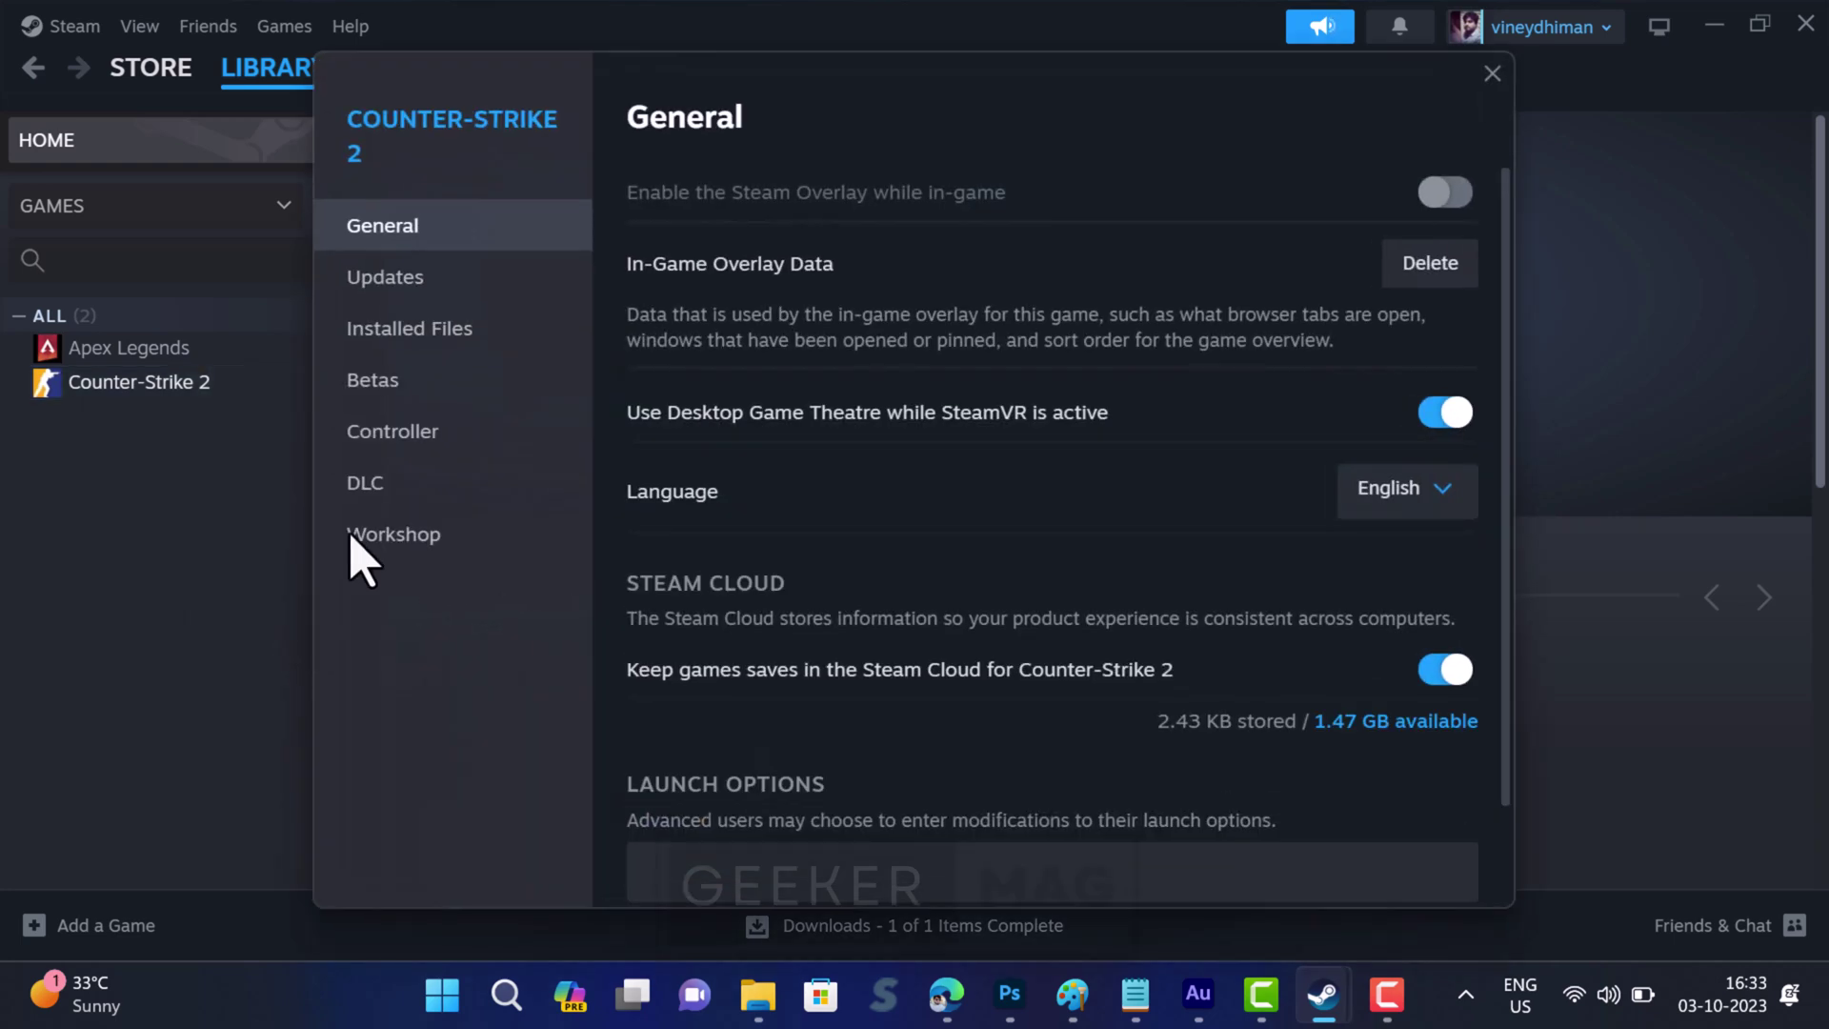
scroll(891, 557, "down", 1)
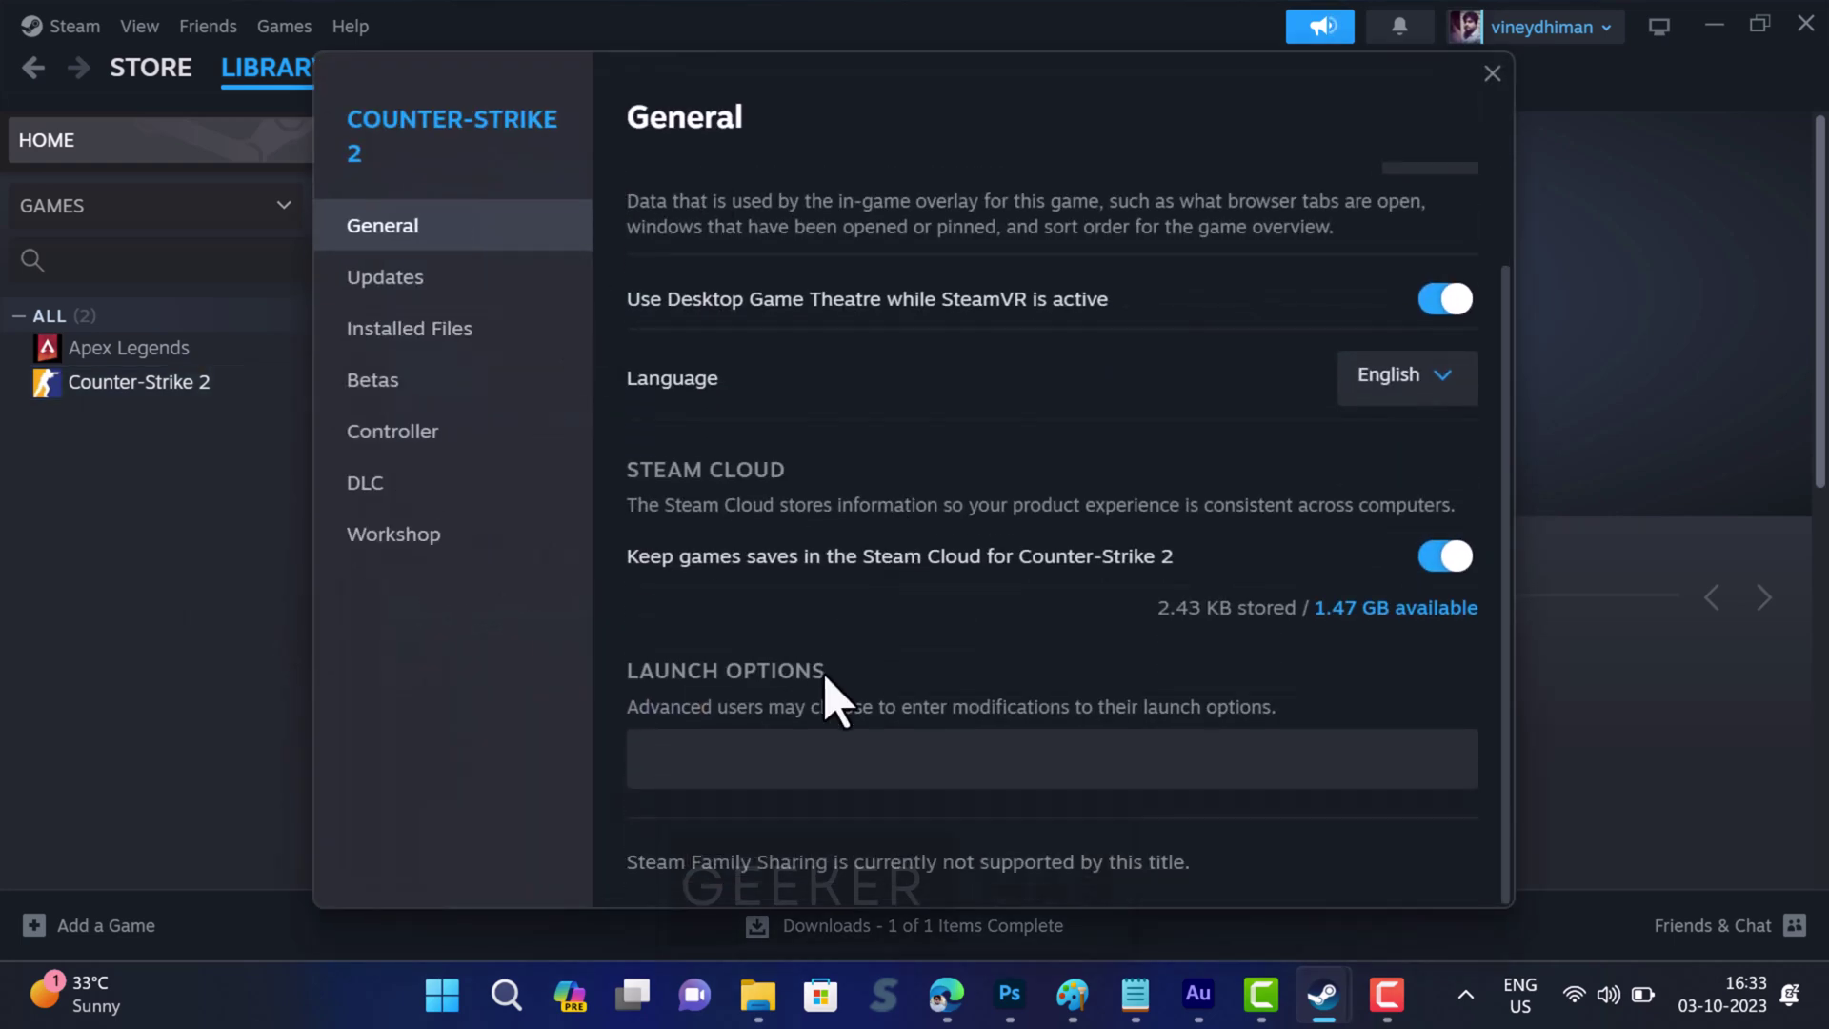
left_click(704, 772)
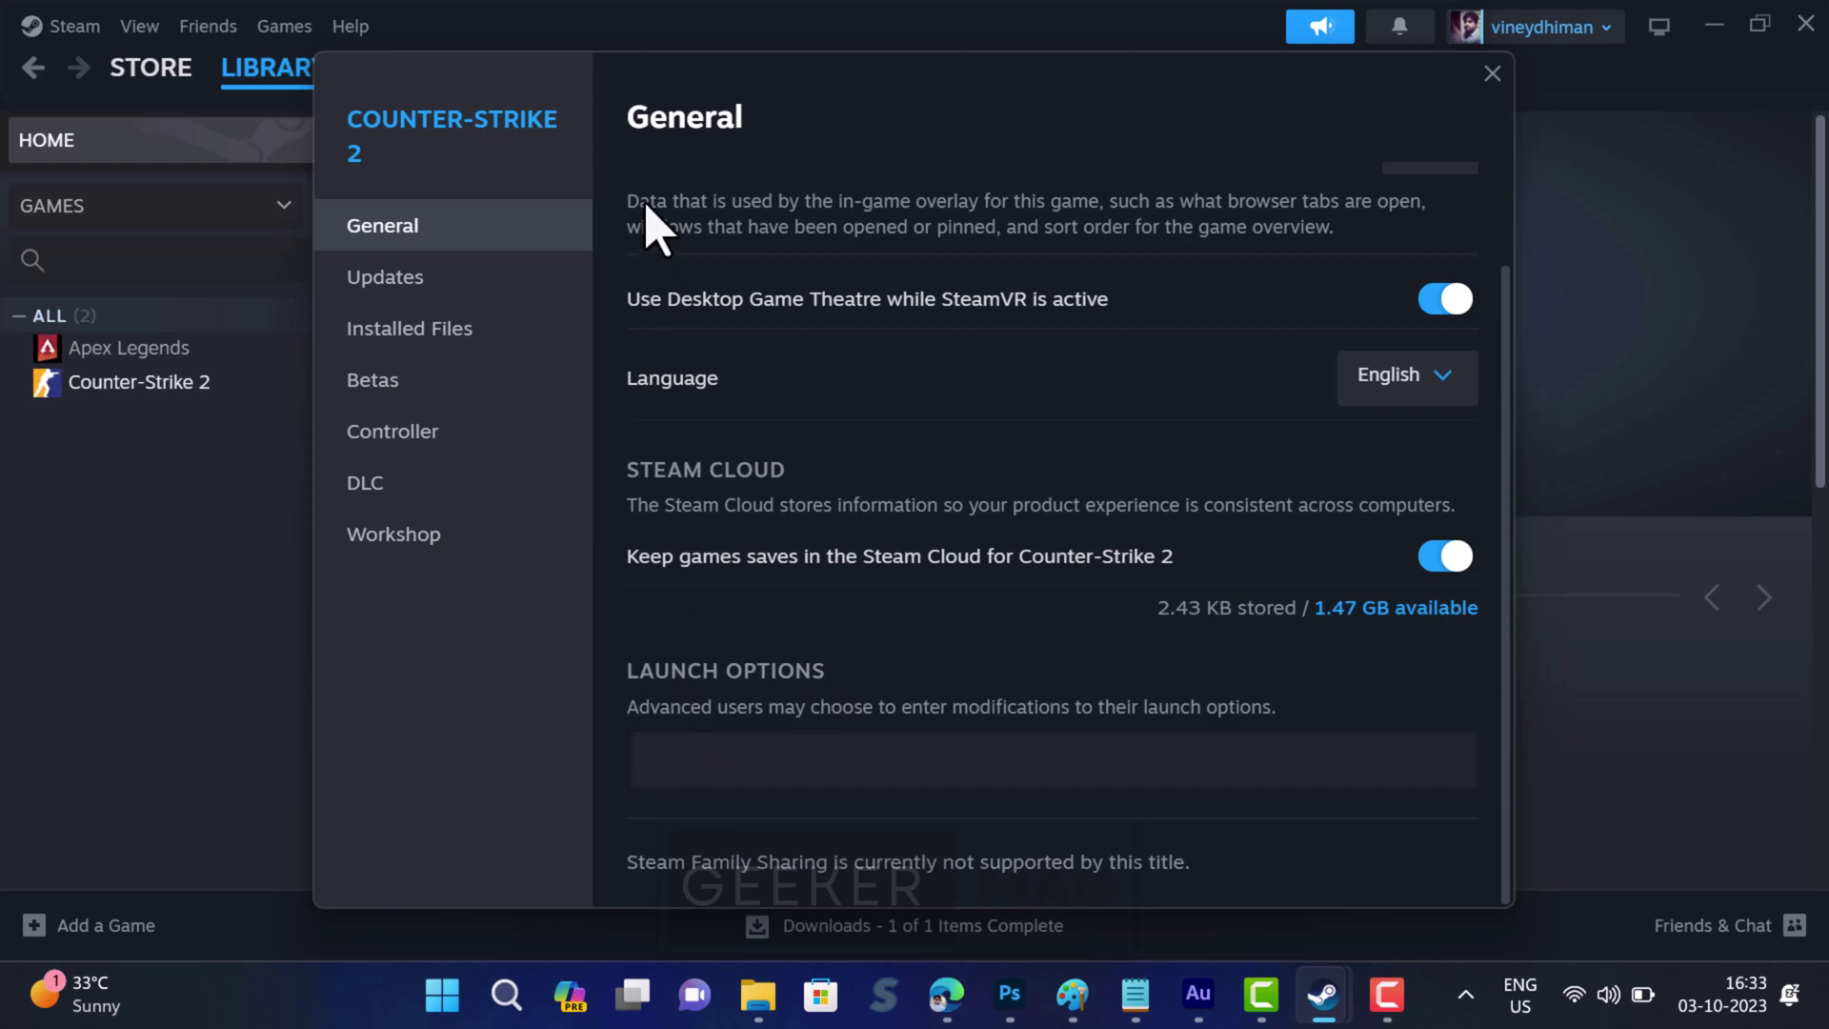
left_click(736, 766)
type("-allow_third_party_software")
left_click(1492, 73)
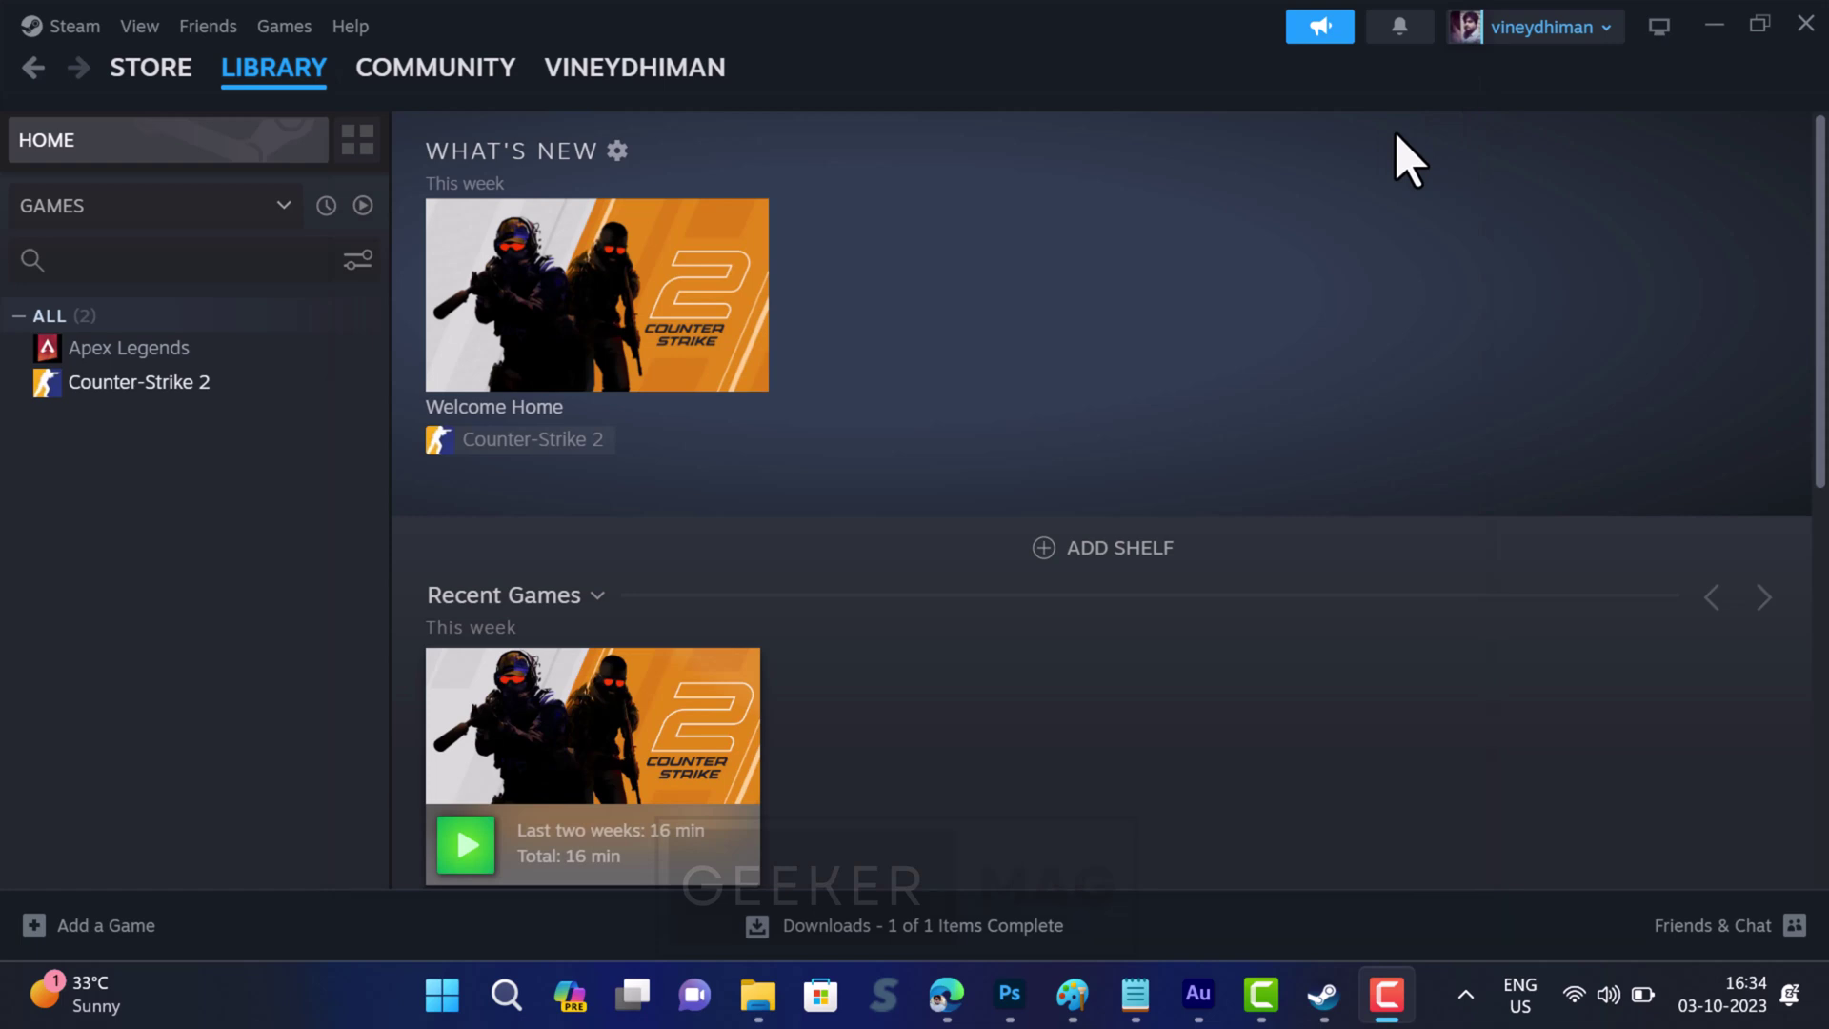
- Set Counter-Strike 2's launch options to -w 1920 -h 1080 and close its properties
right_click(204, 386)
left_click(315, 639)
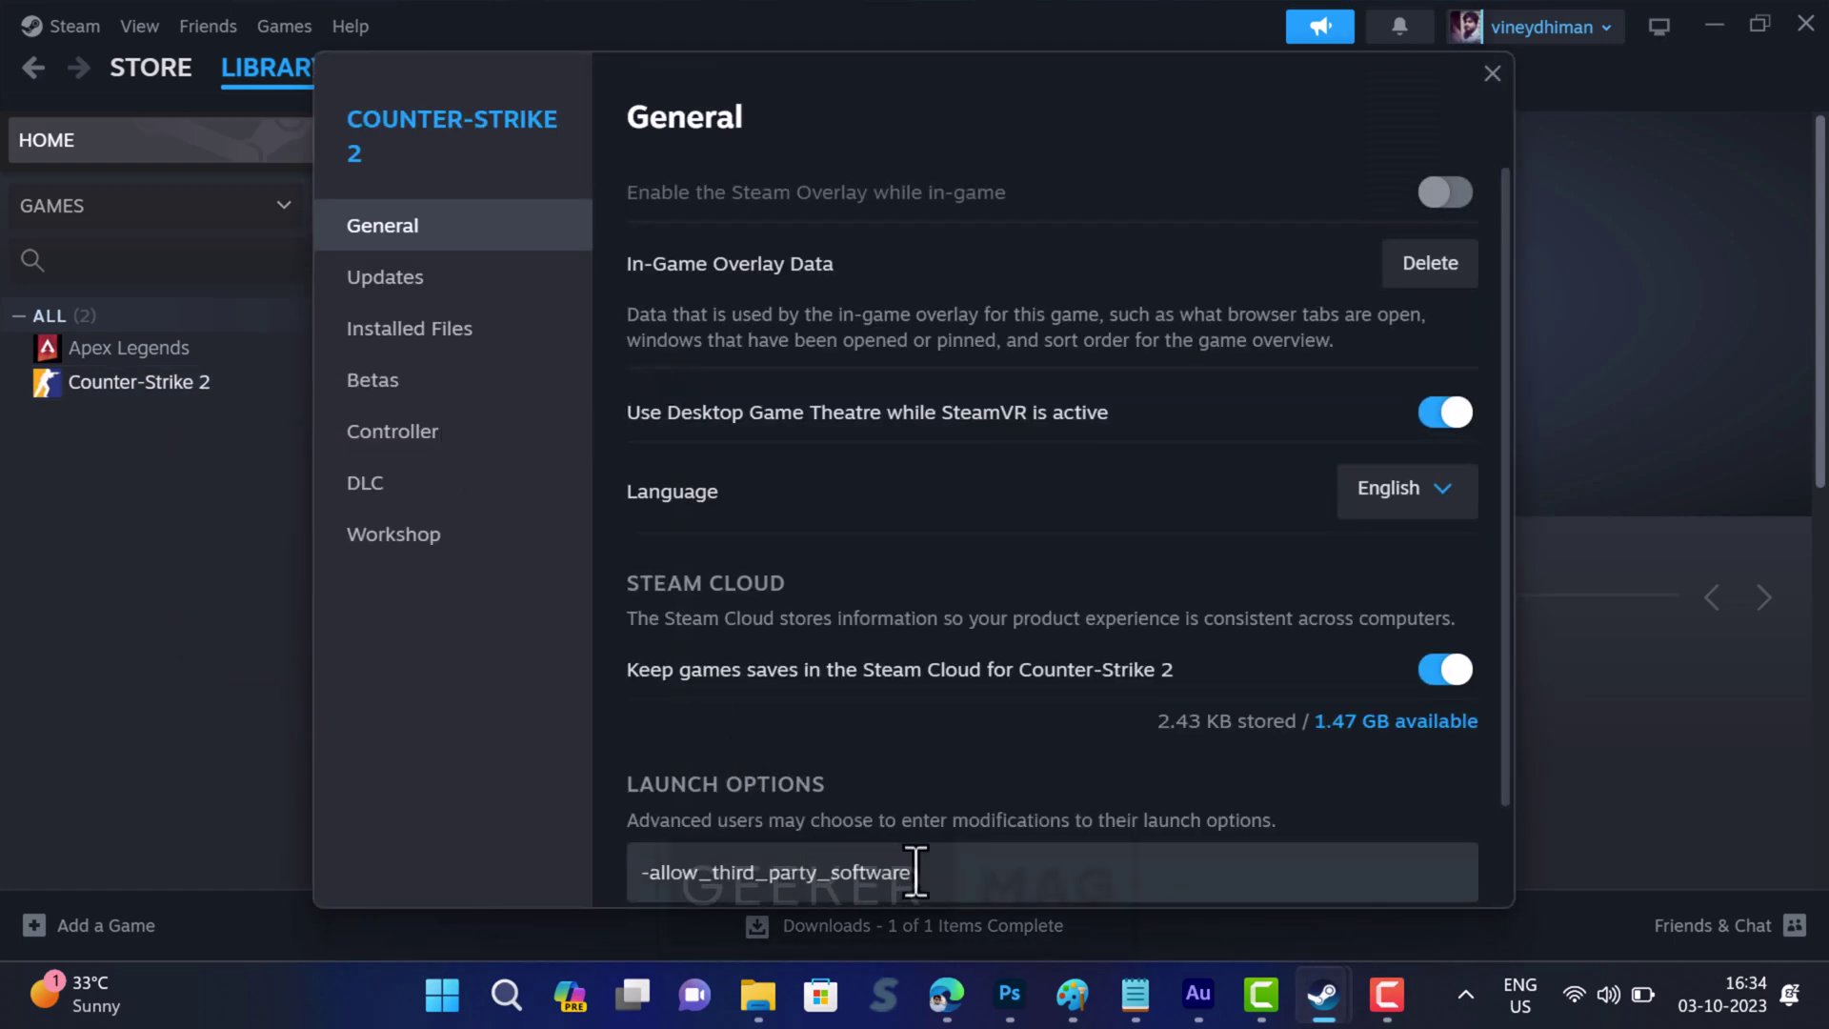
left_click_drag(915, 871, 585, 900)
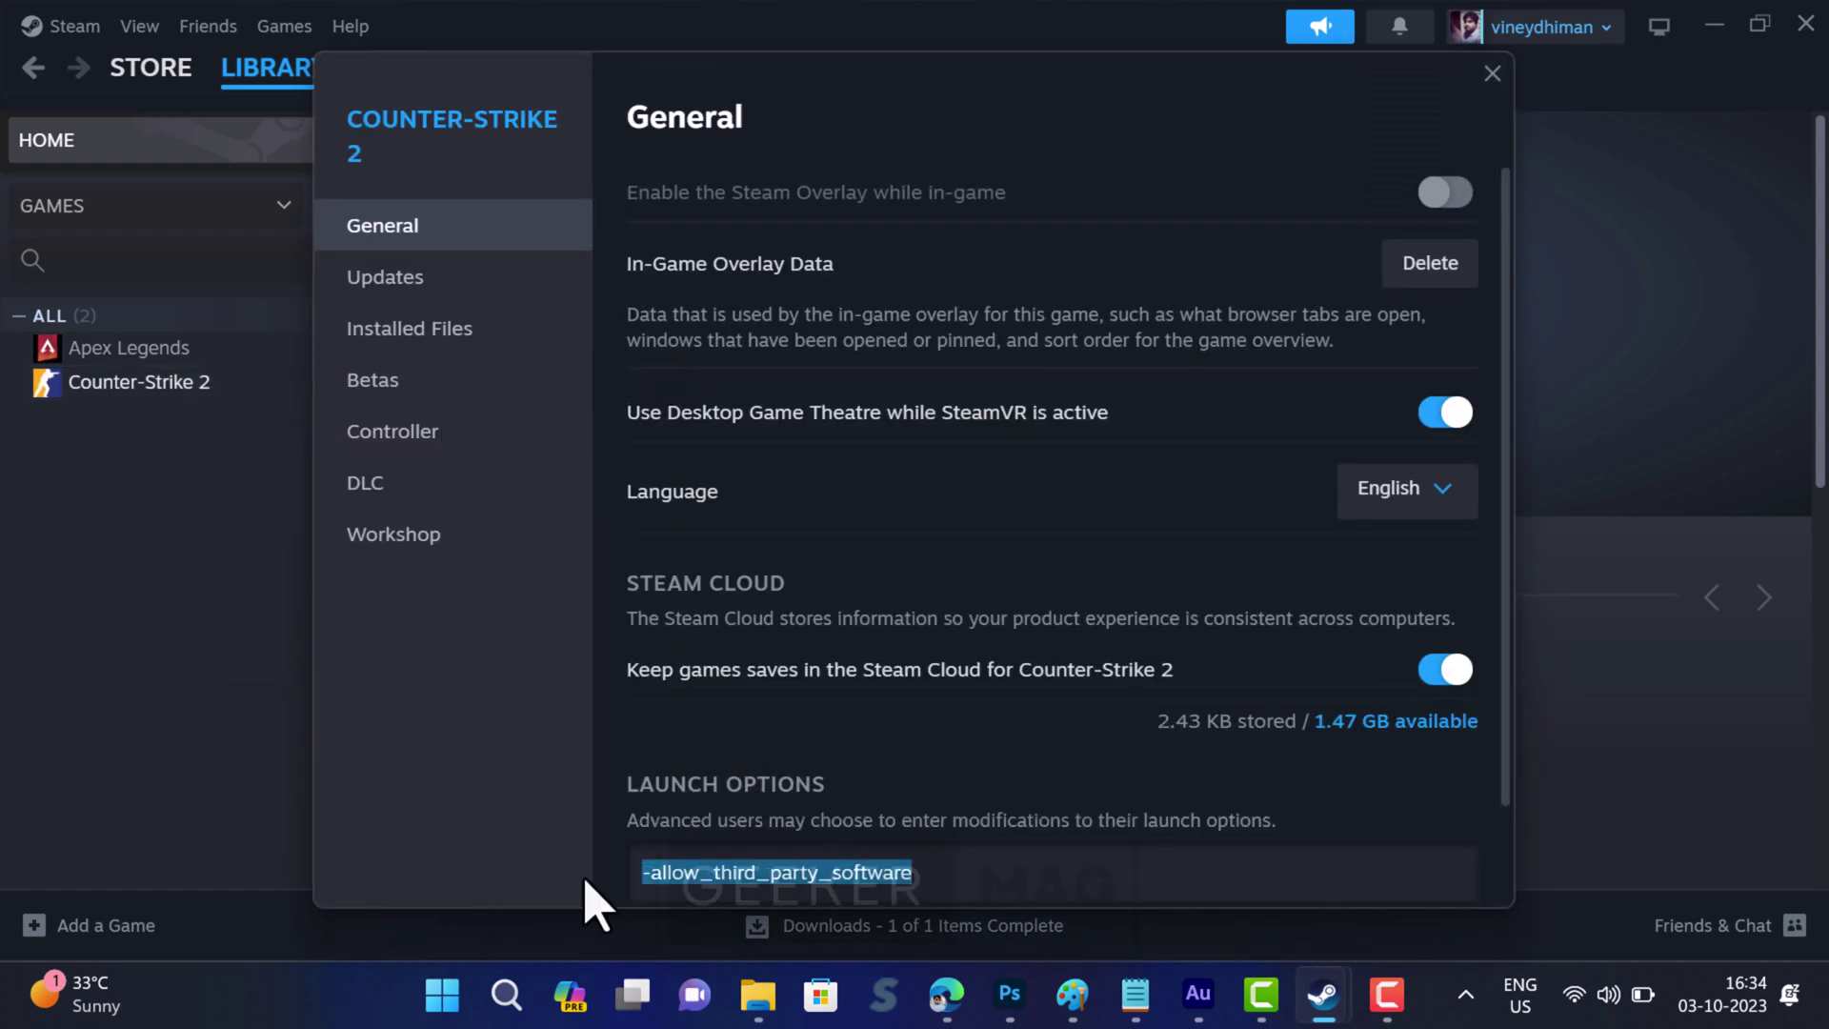
type("-w 1920 -h 1080")
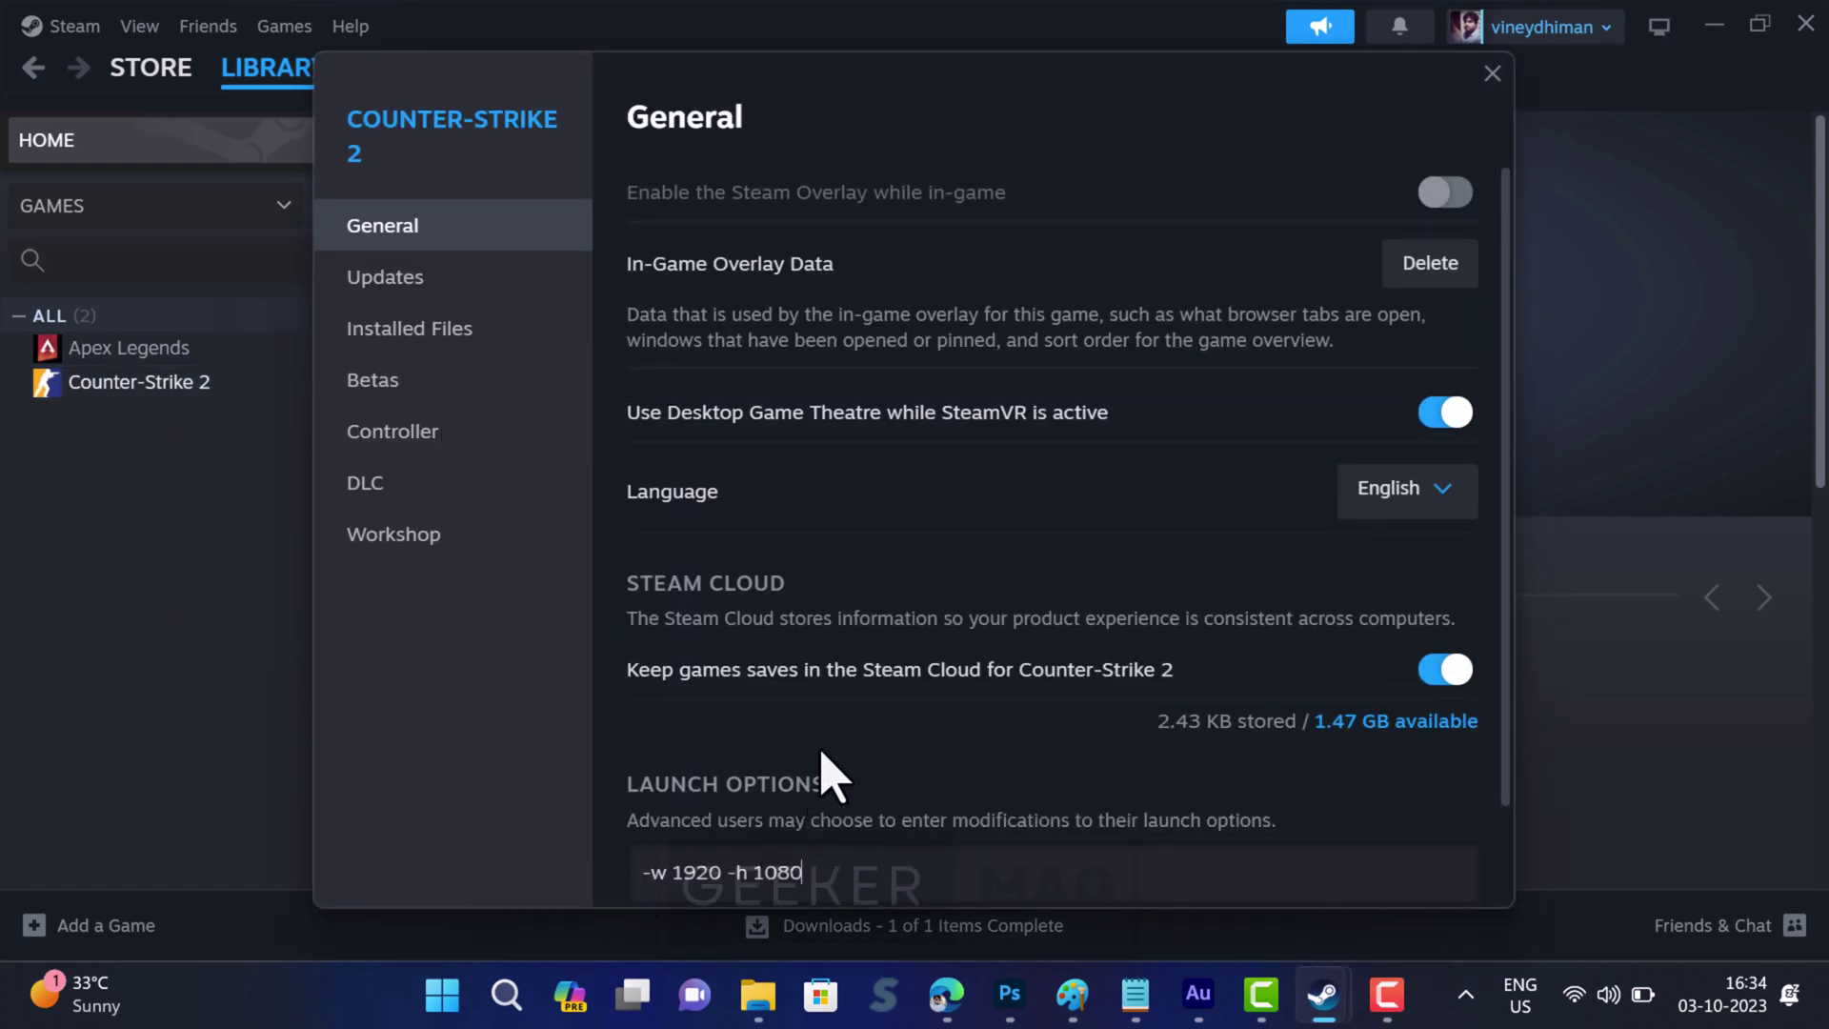
key("Escape")
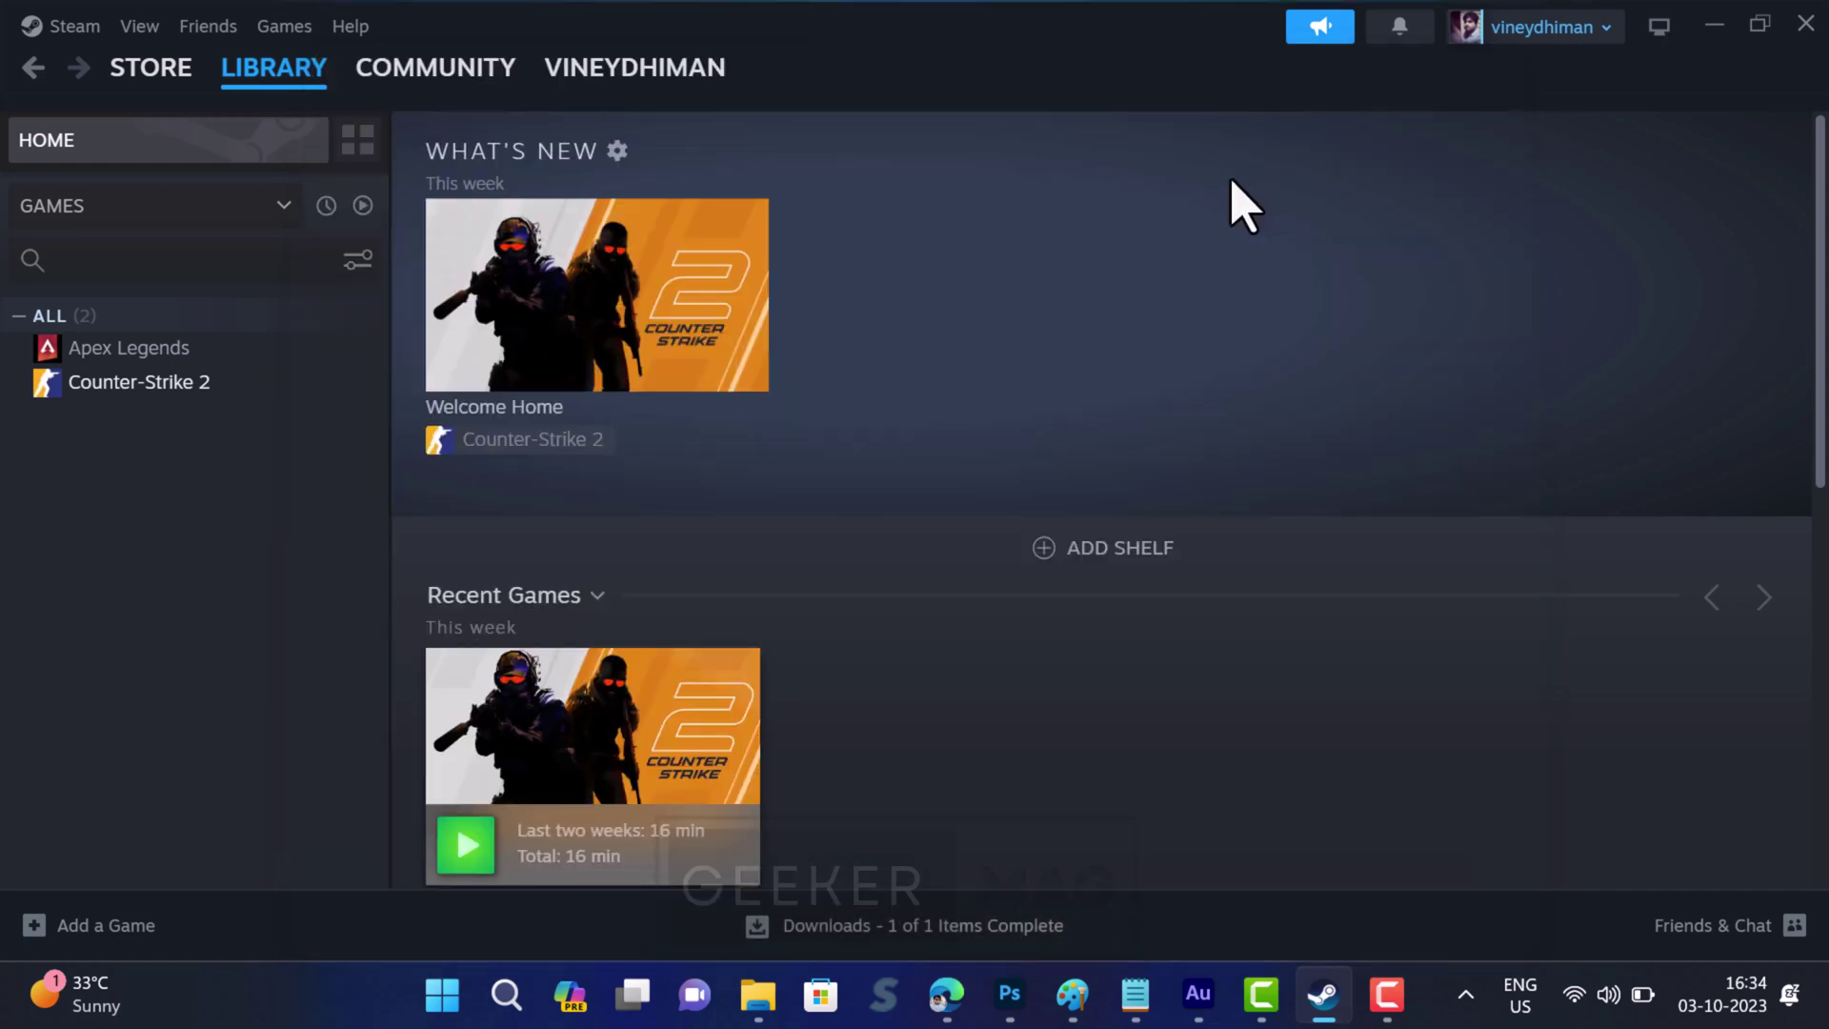
- Replace the launch options with -high -threads n -no-browser
right_click(234, 385)
left_click(342, 606)
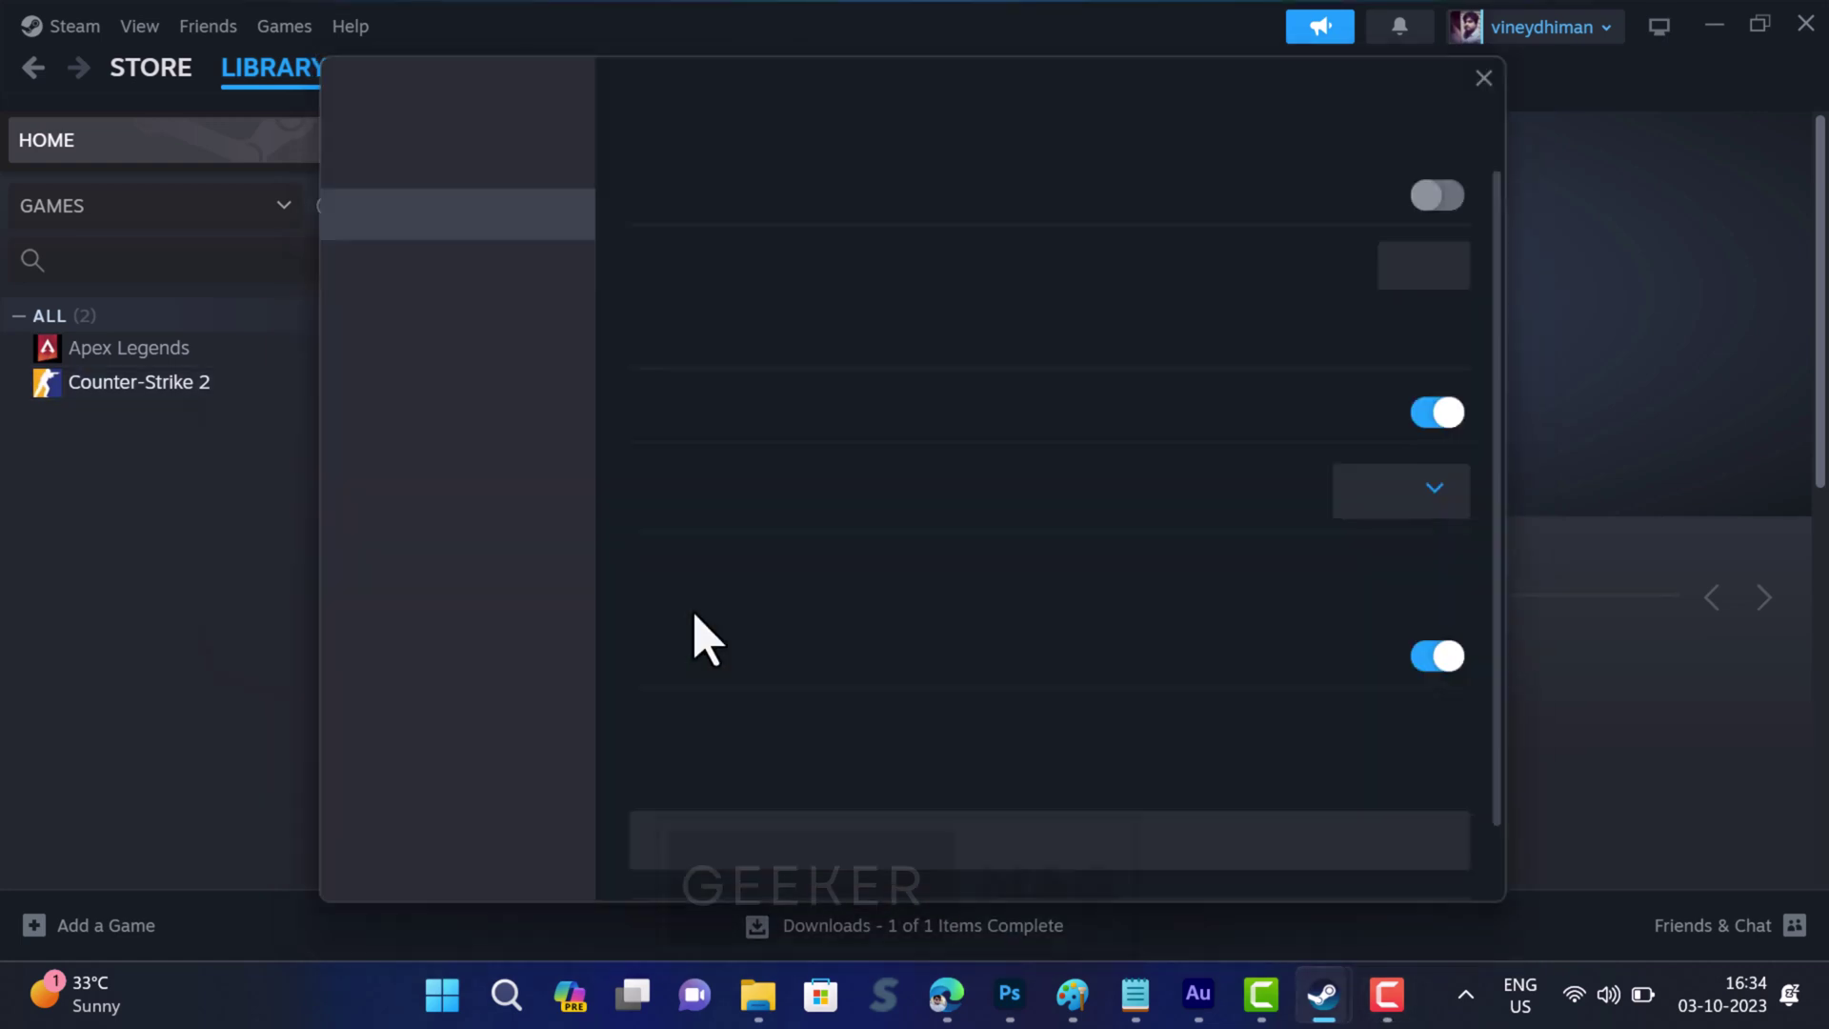
scroll(846, 684, "down", 2)
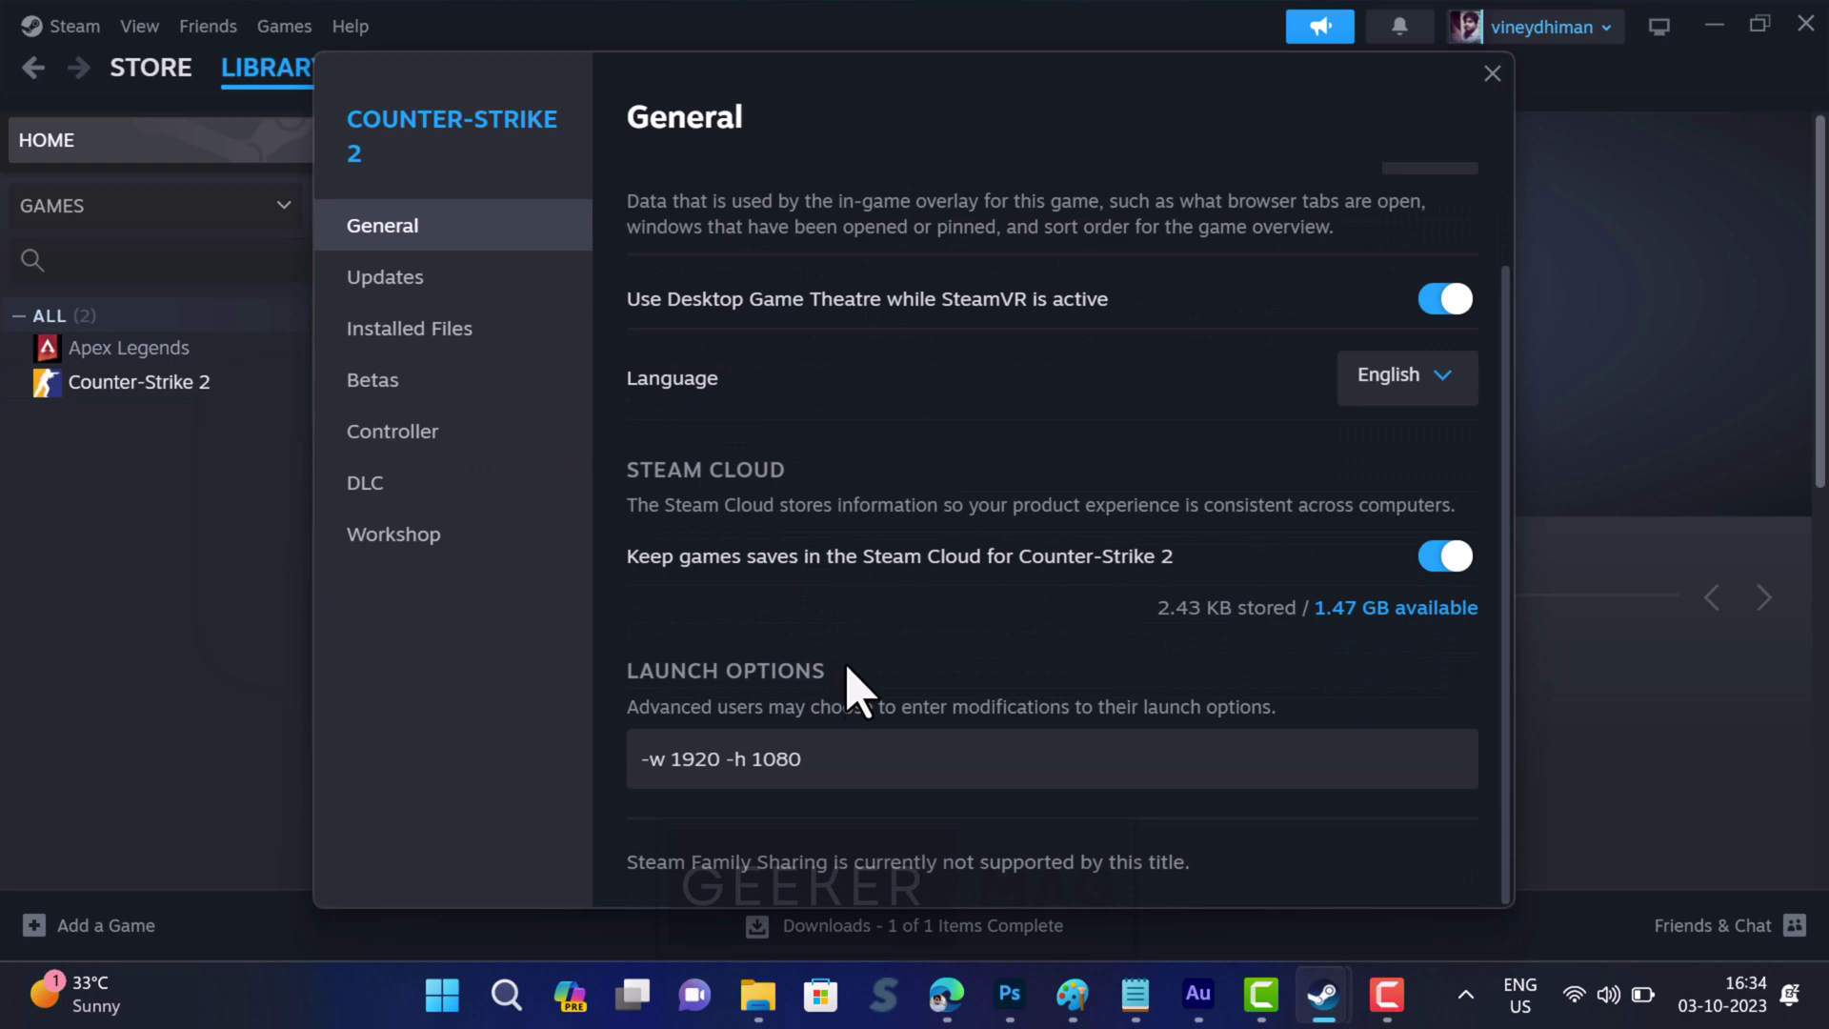
triple_click(768, 772)
type("-high -threads n -no-browser")
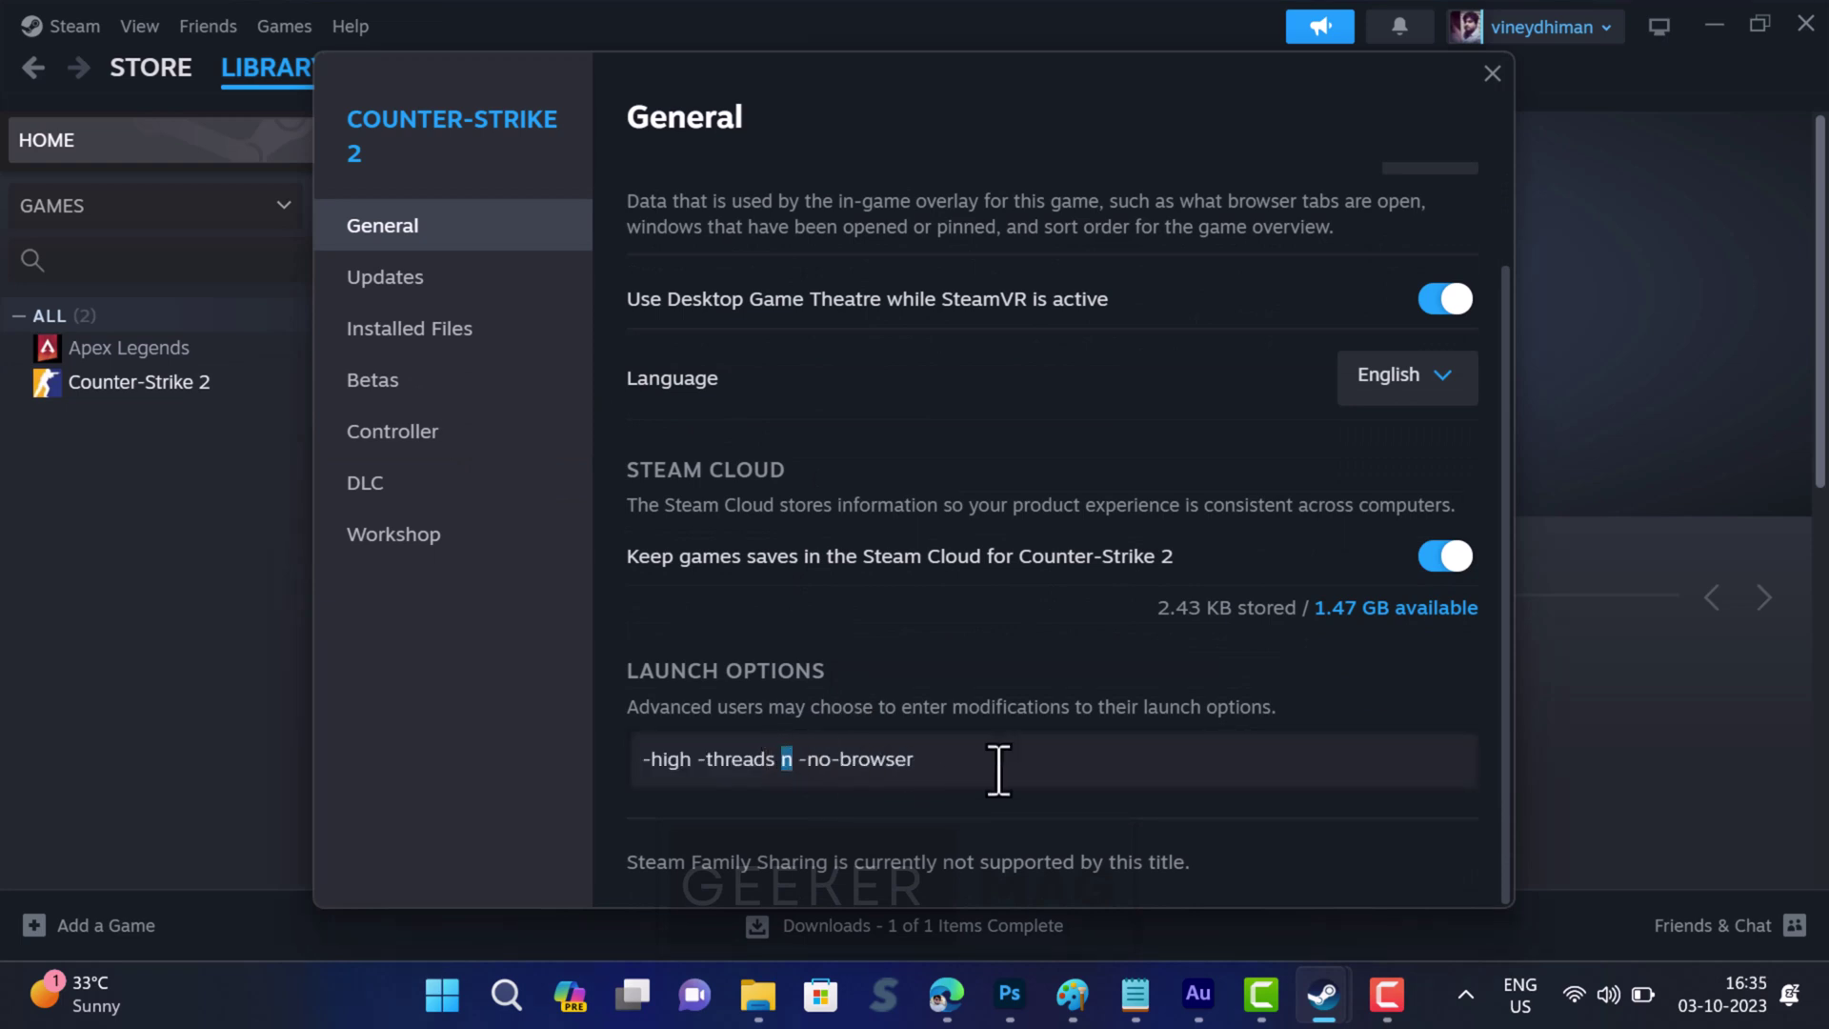
- Check Task Manager's CPU performance for 8 logical processors, then close Counter-Strike 2's properties
right_click(345, 1003)
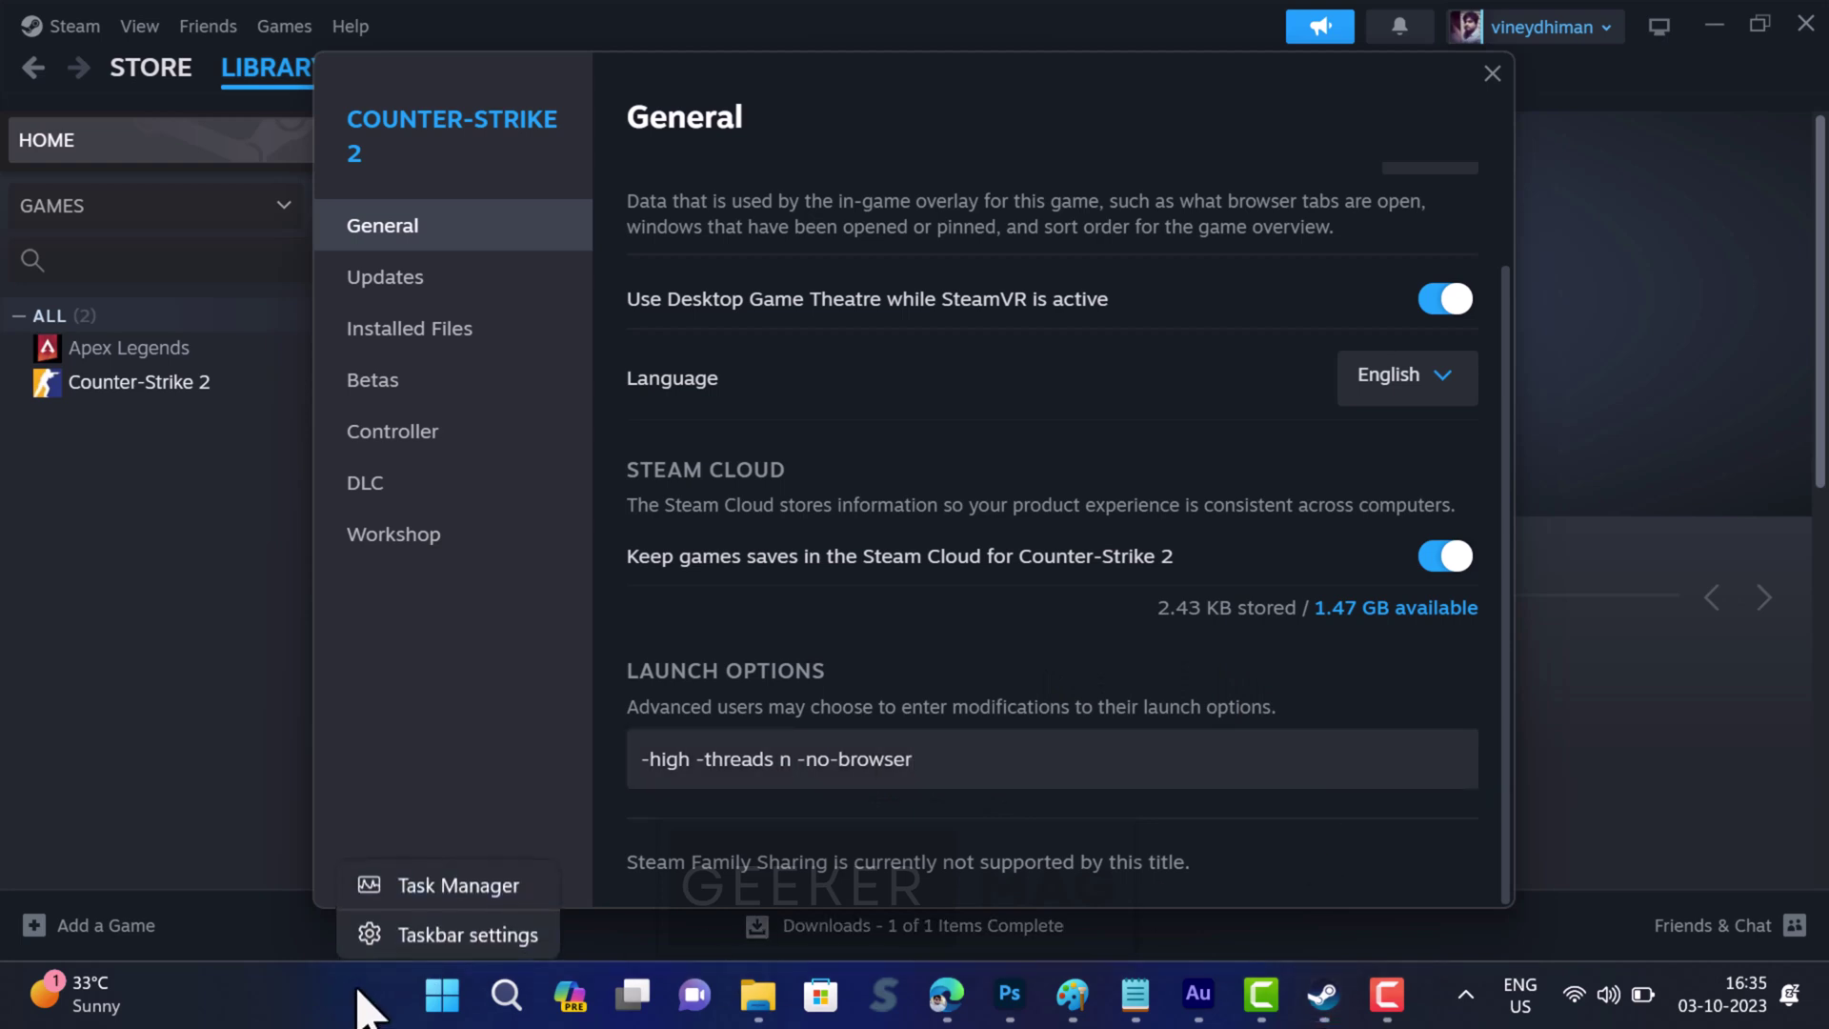
left_click(454, 899)
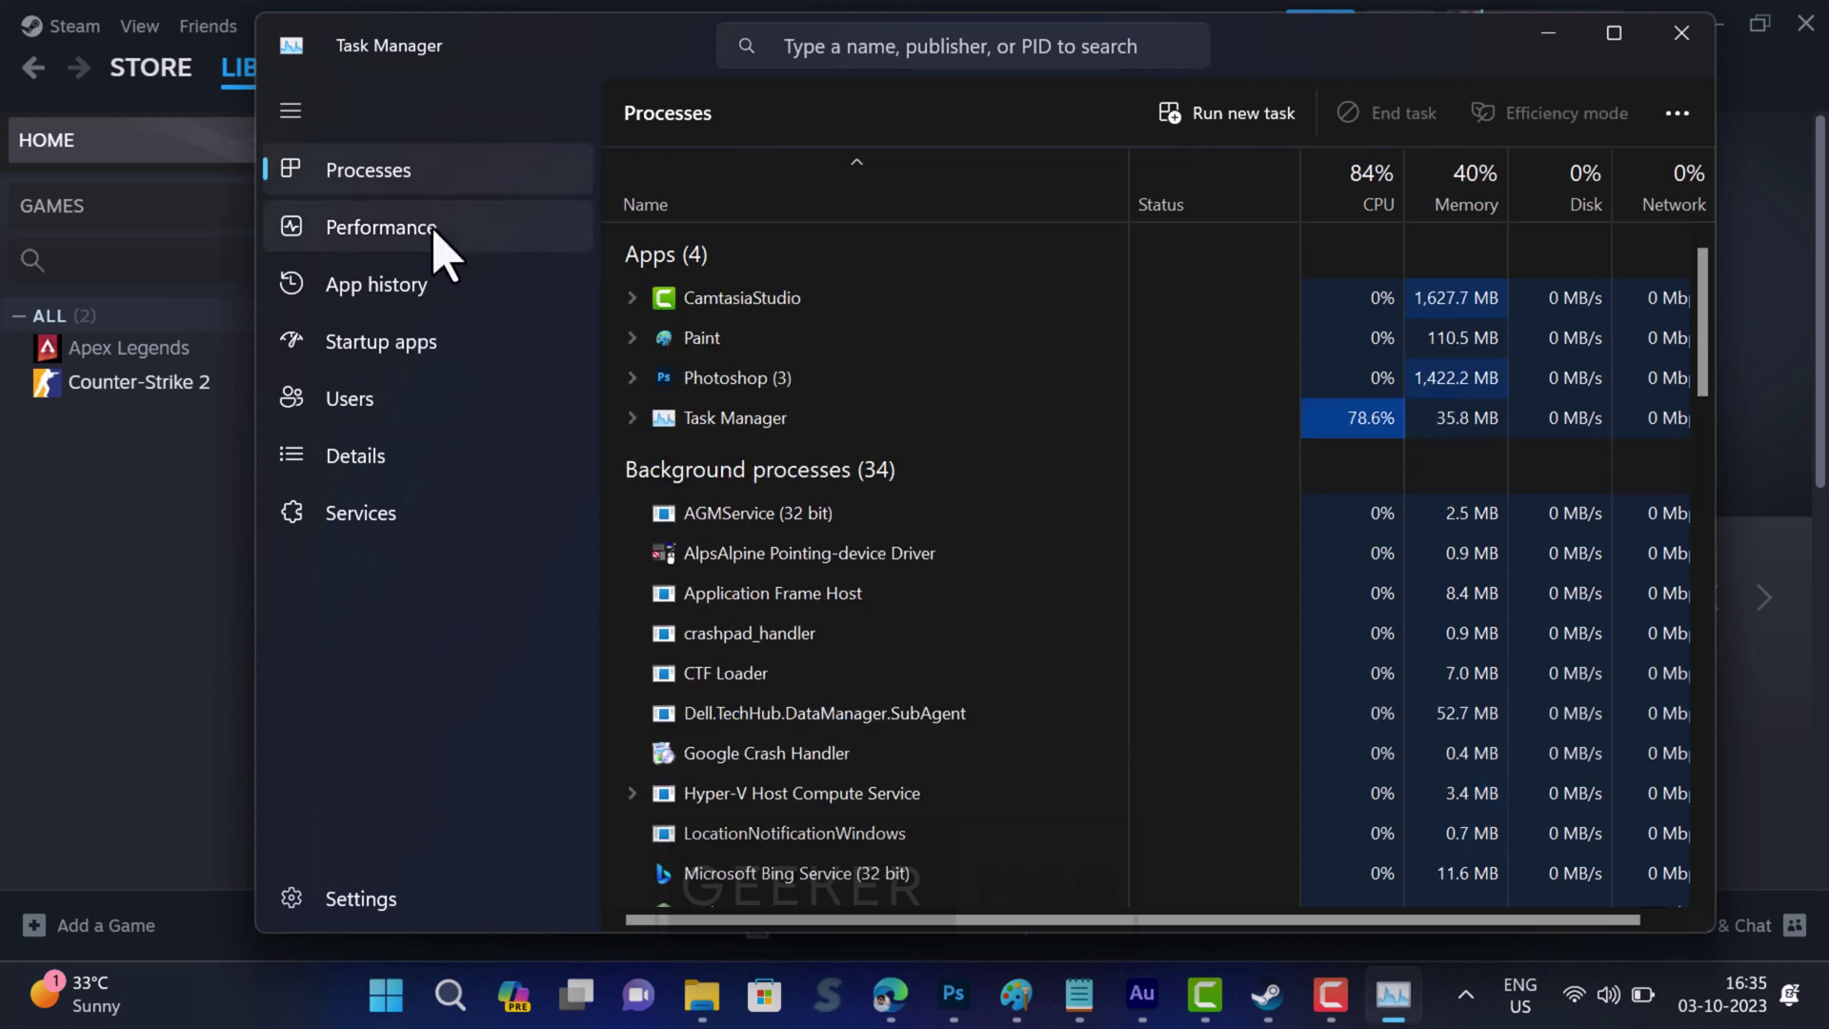
left_click(433, 228)
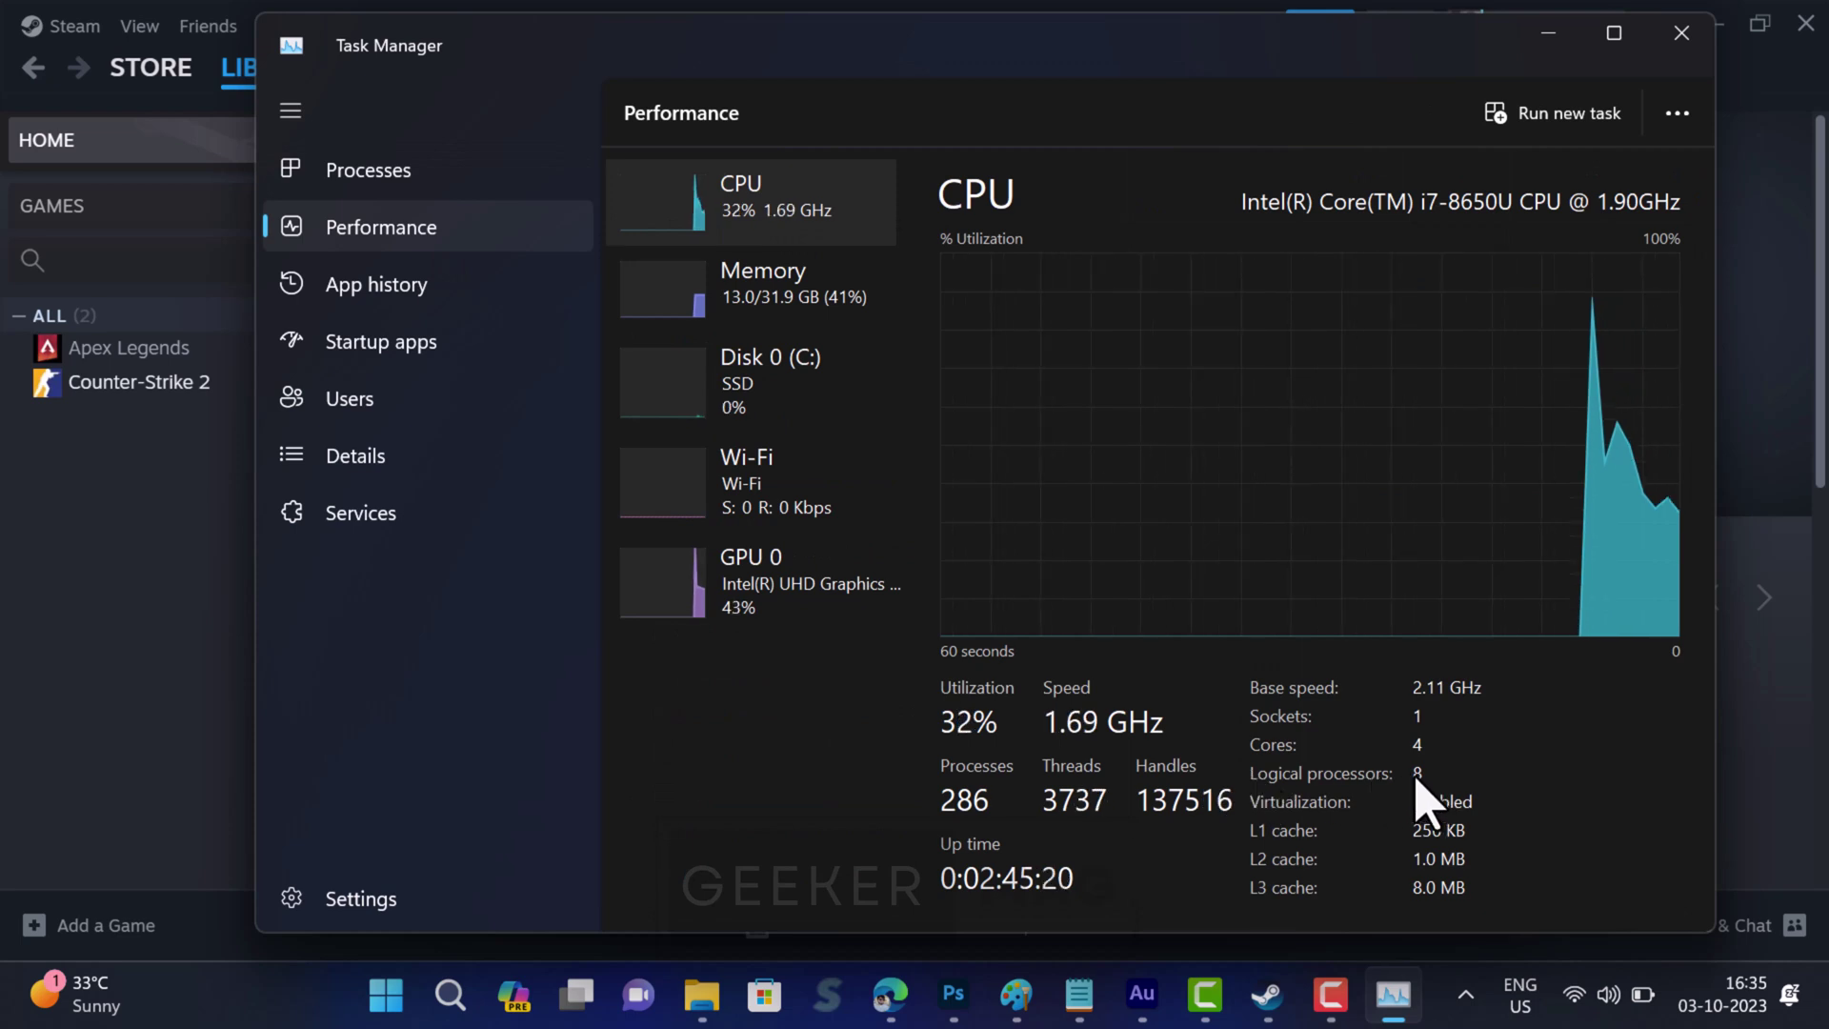
left_click(1548, 36)
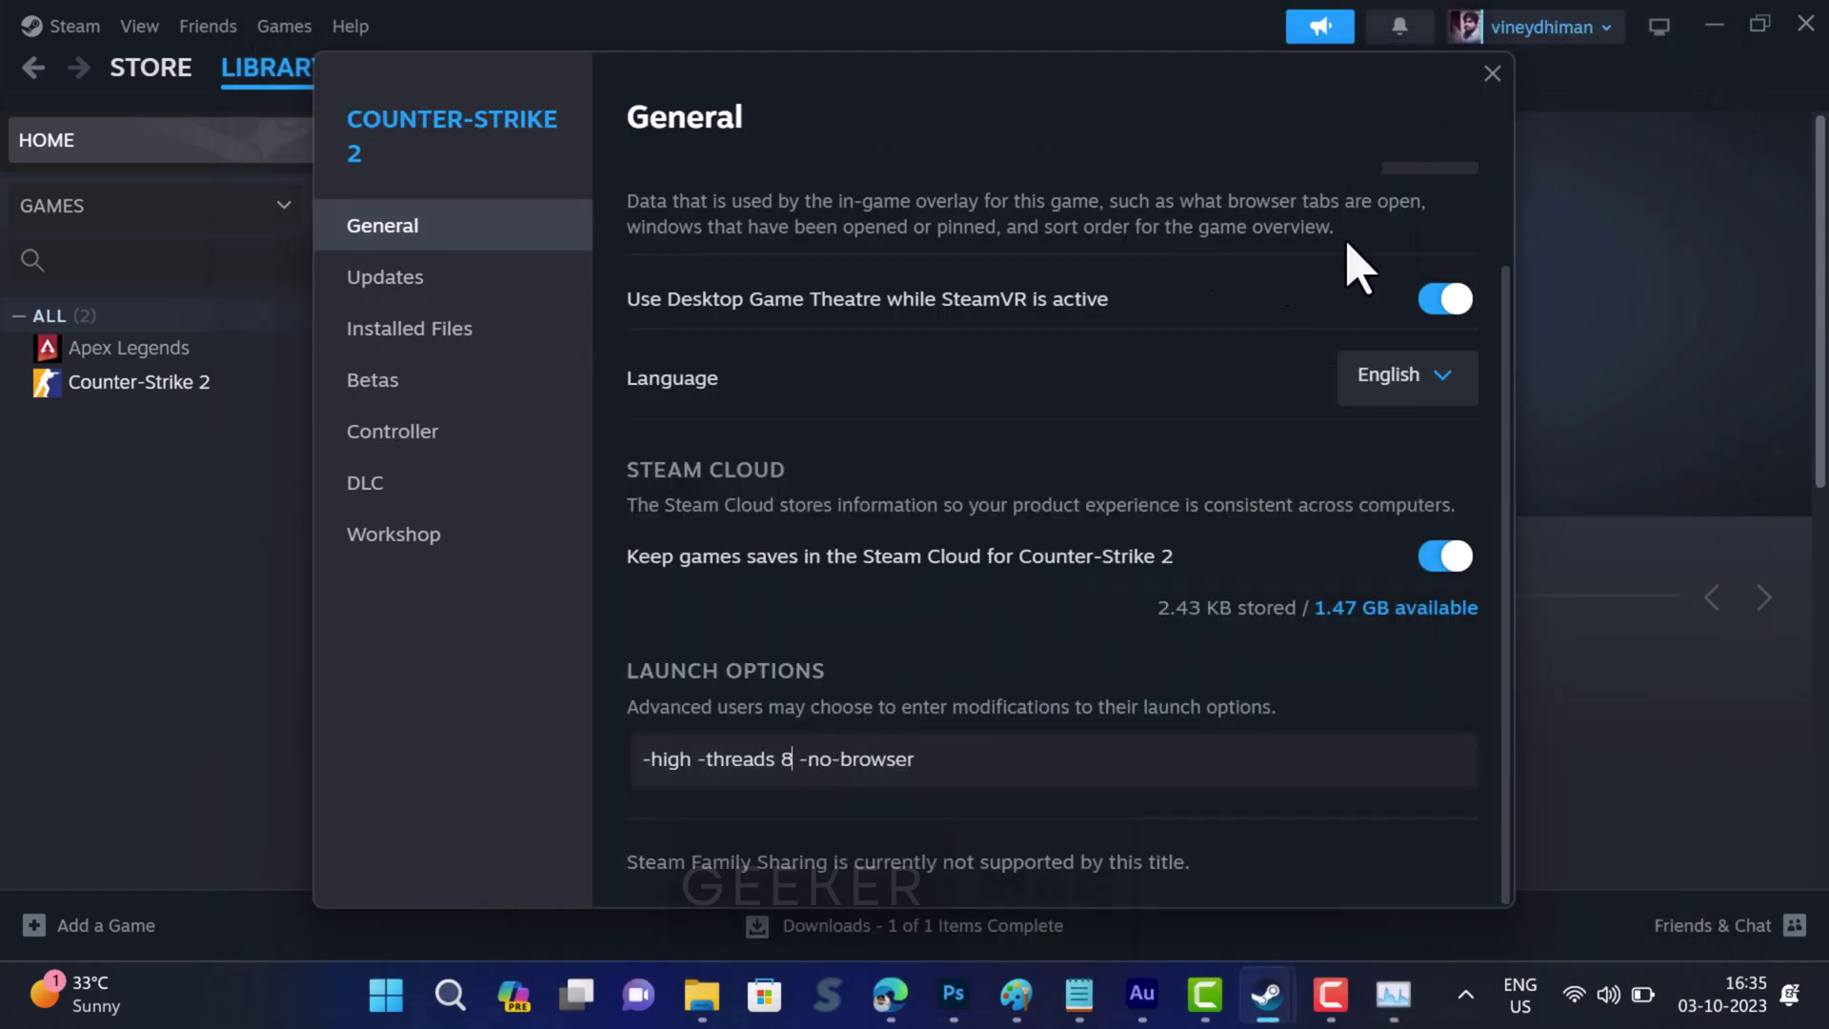
left_click(1492, 75)
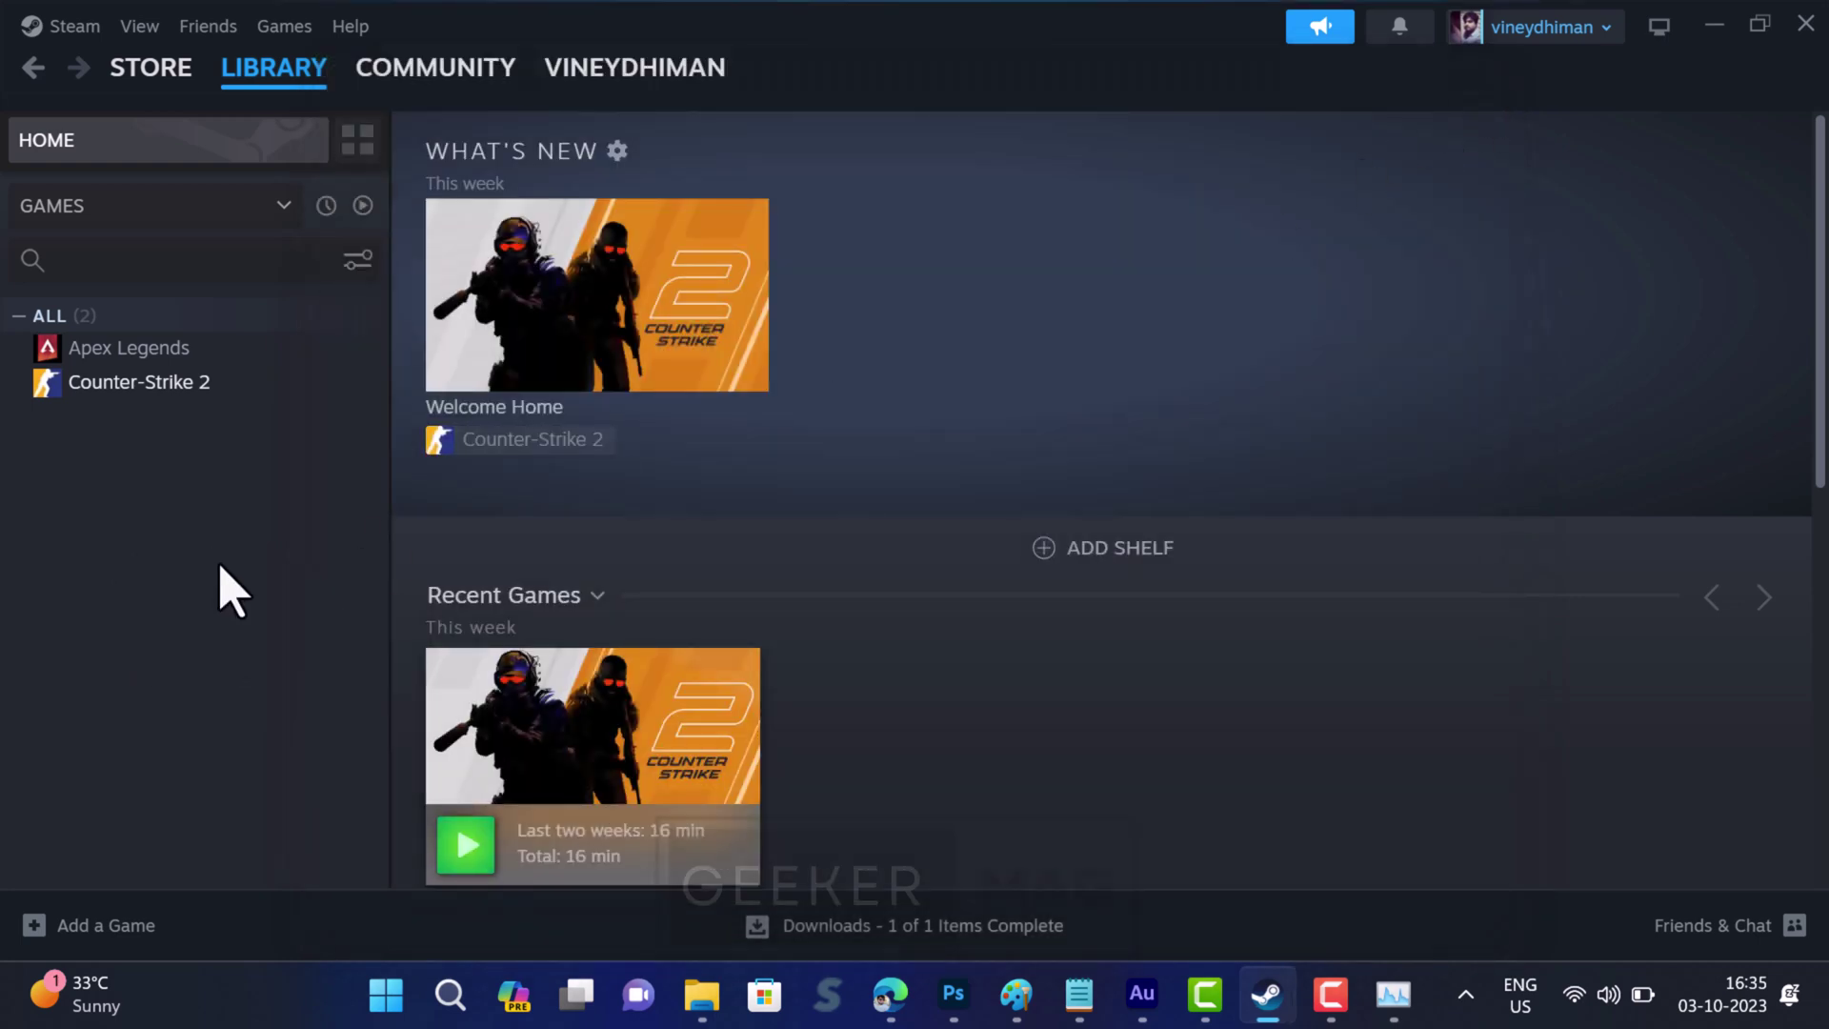
- Change Counter-Strike 2's launch option to -force-opengl and close its properties
right_click(227, 385)
left_click(315, 618)
left_click_drag(934, 873, 562, 867)
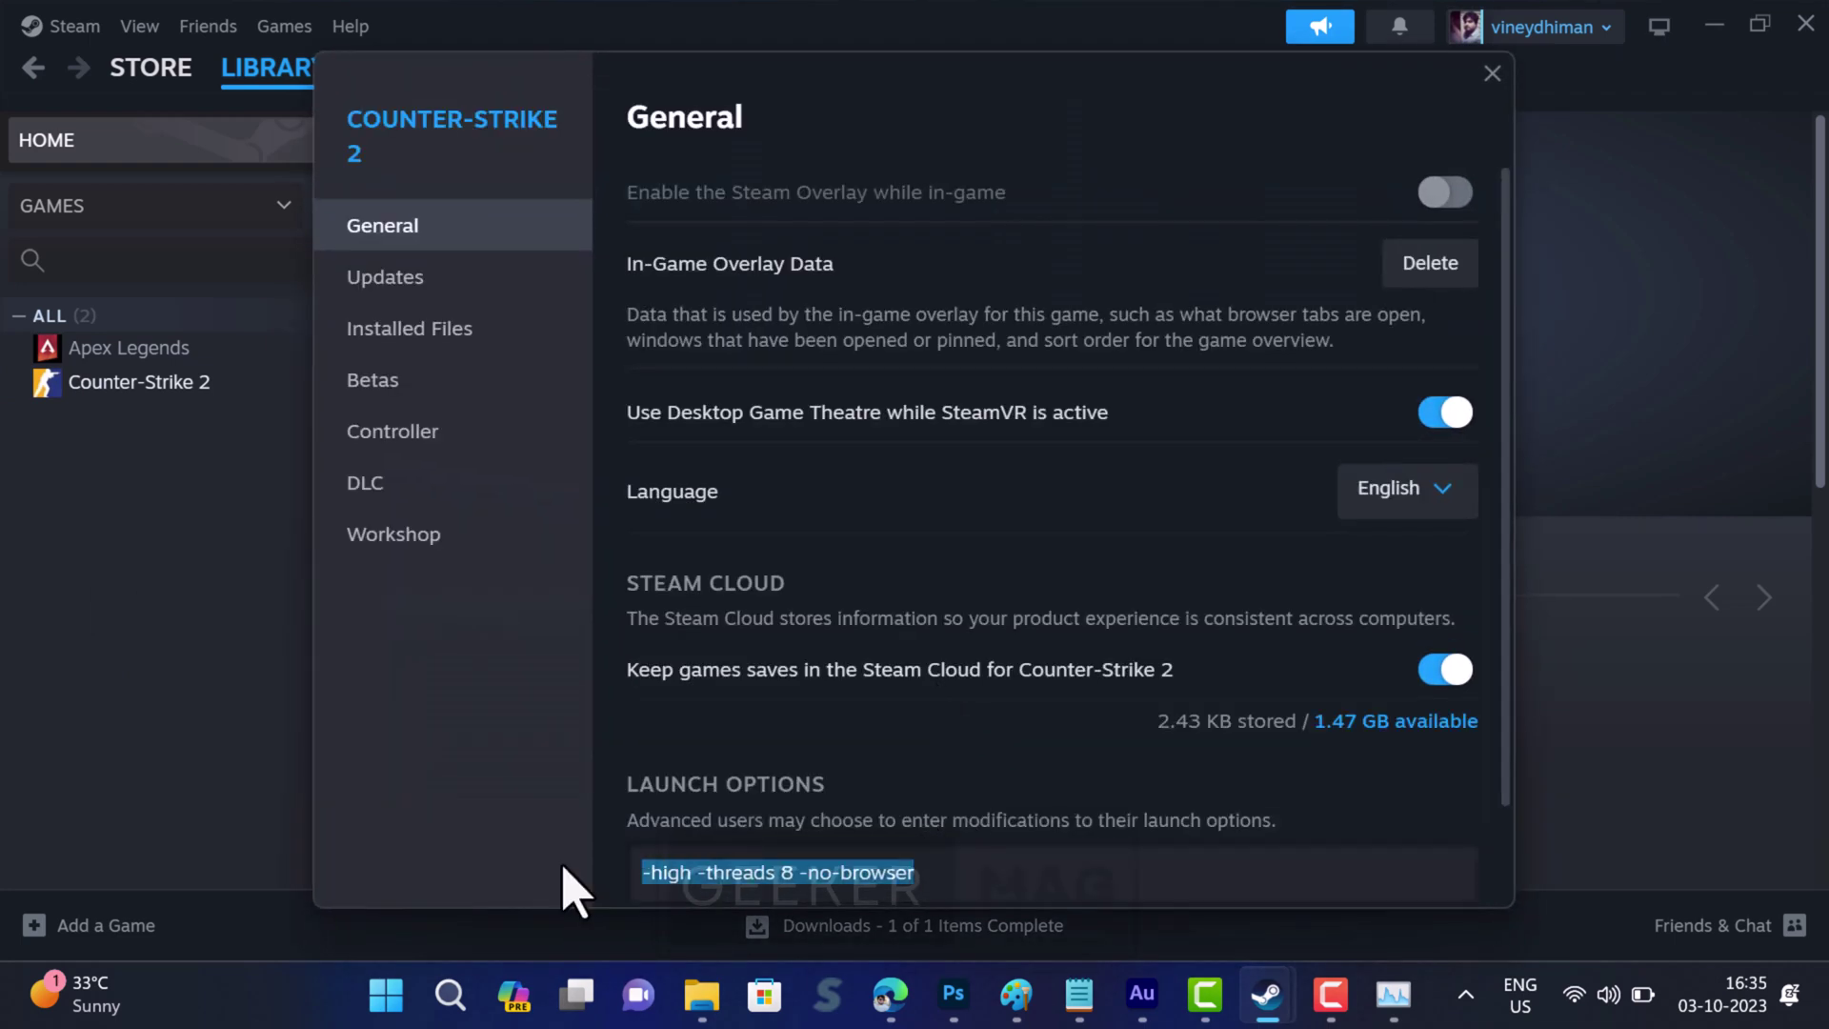
type("-force-opengl")
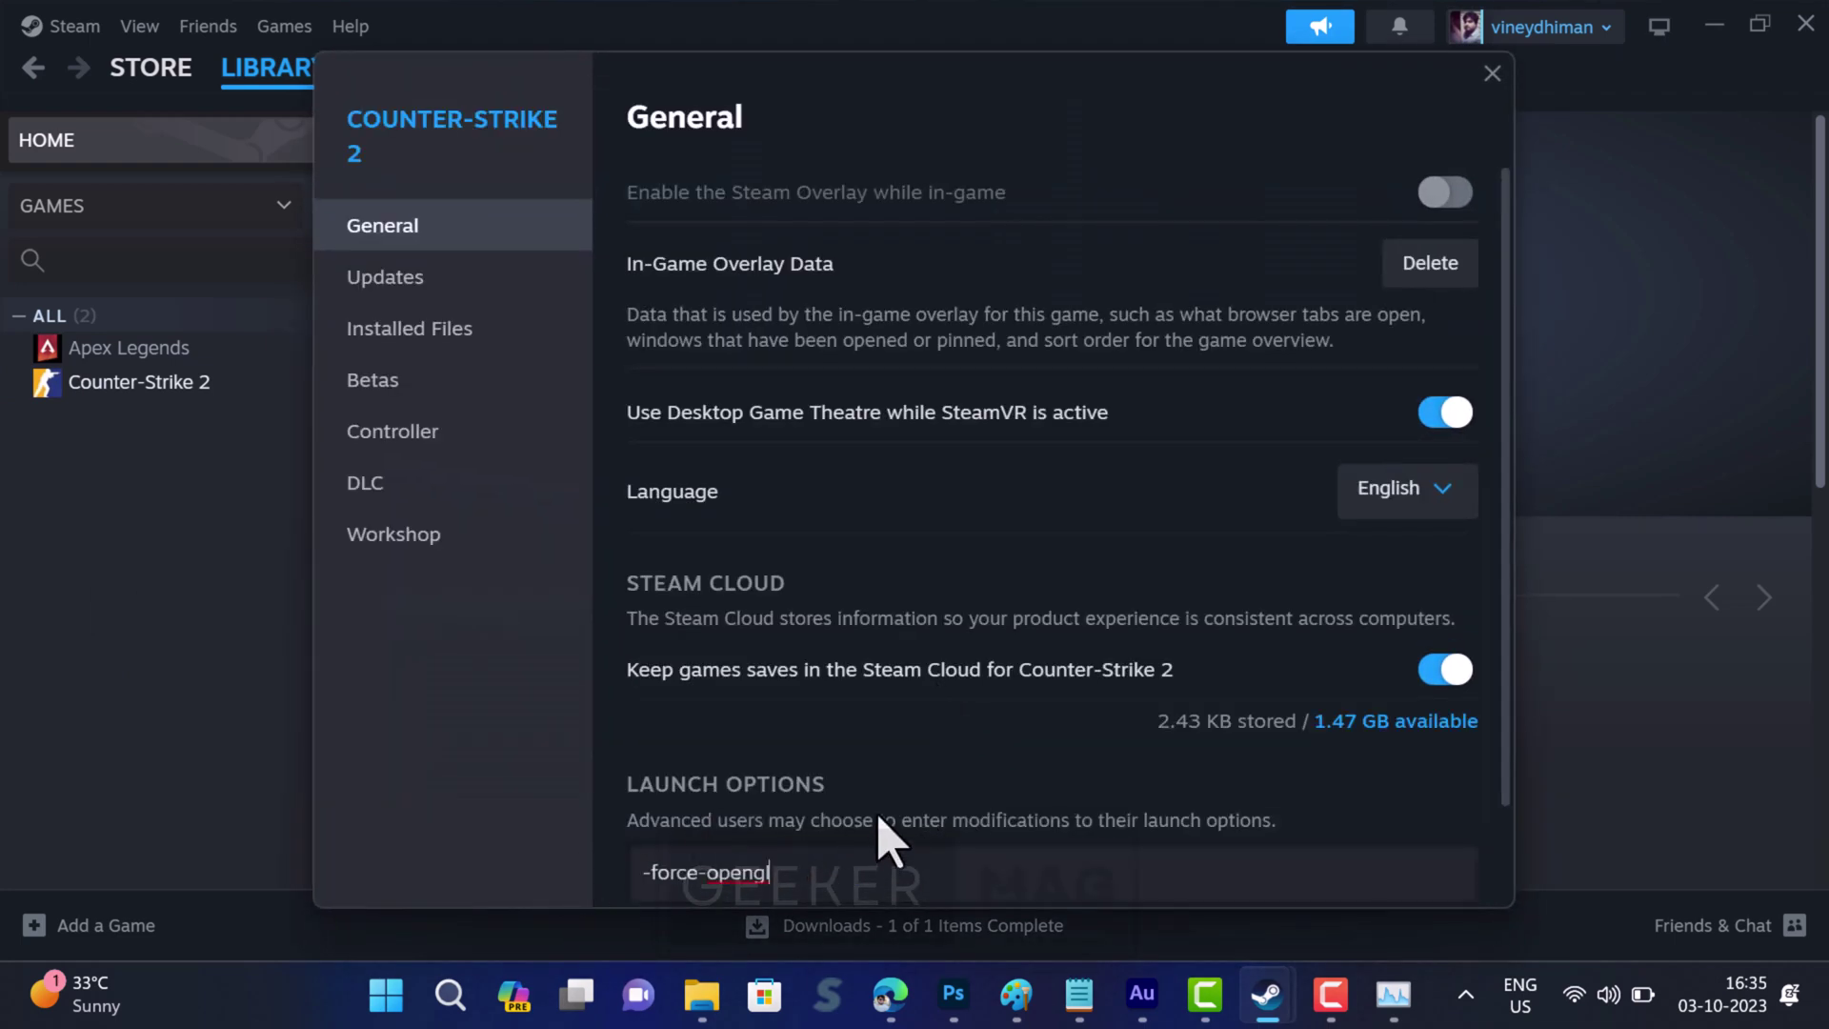
scroll(877, 835, "down", 2)
scroll(869, 837, "up", 2)
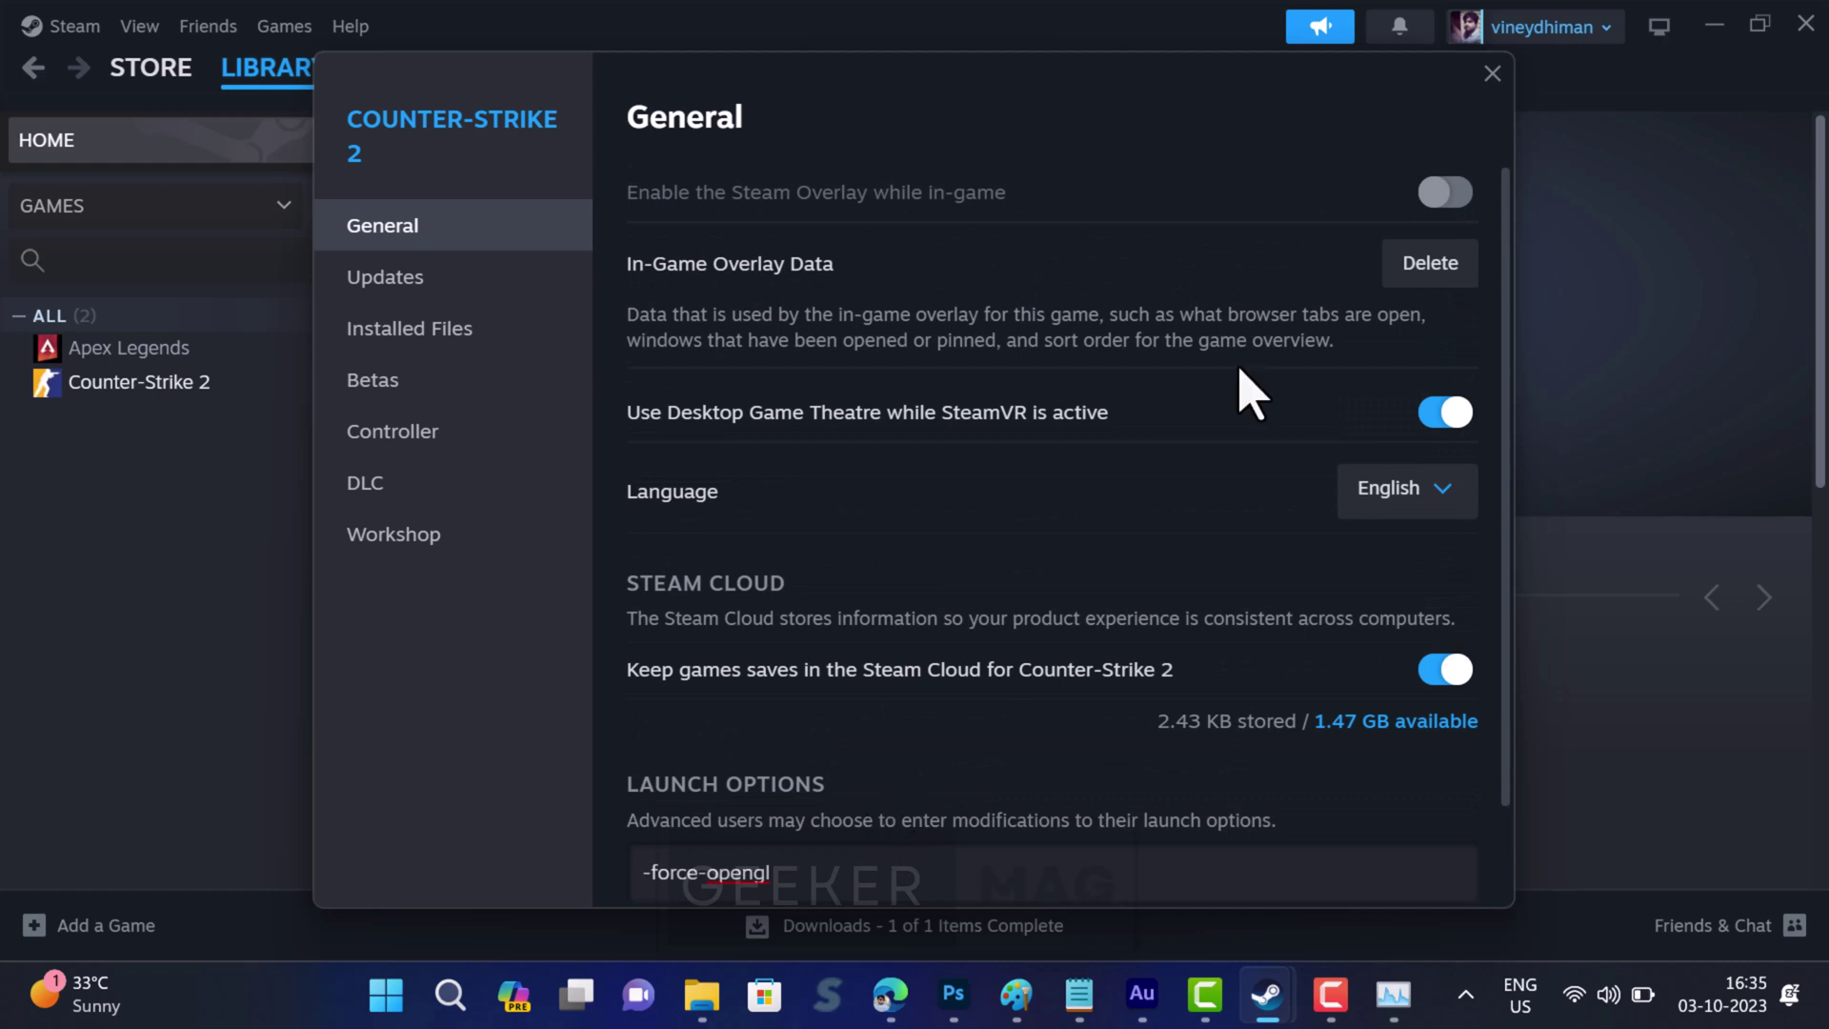
left_click(1494, 75)
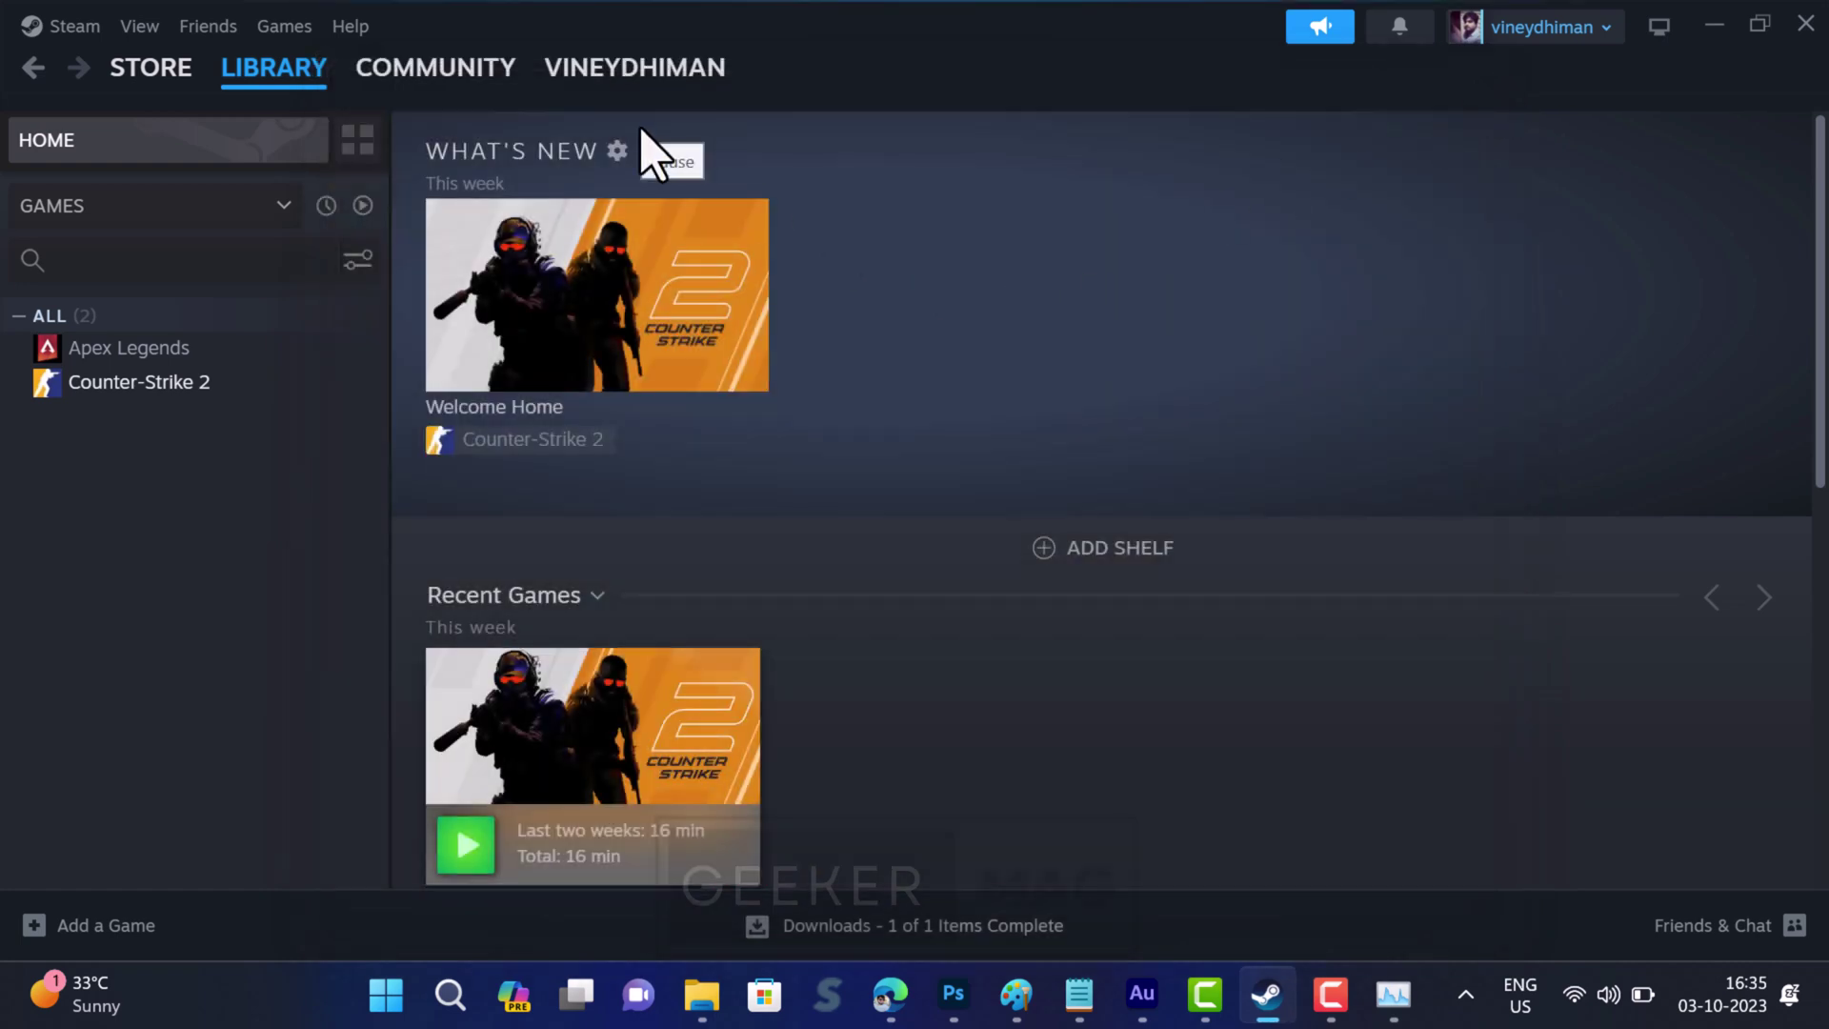
- Replace the launch option with -force-vulkan and close its properties
right_click(253, 386)
left_click(335, 602)
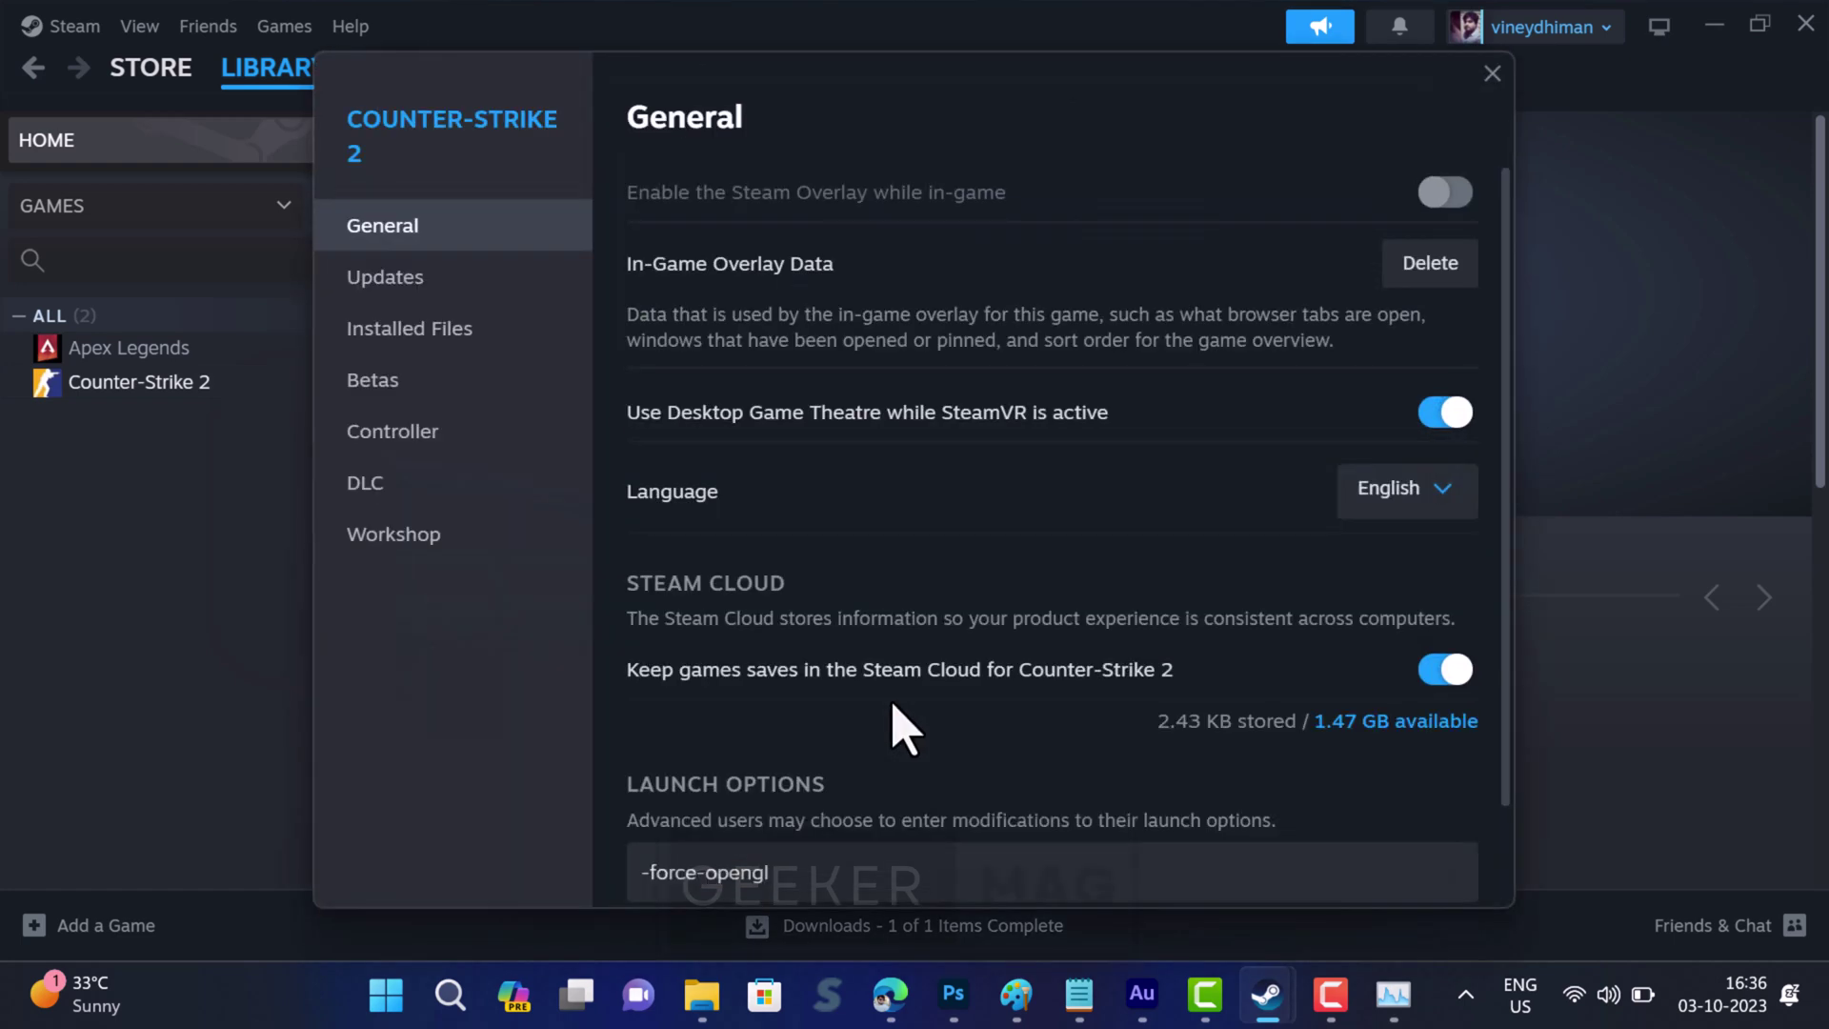
scroll(832, 766, "down", 2)
left_click_drag(832, 767, 531, 755)
type("-force-vulkan")
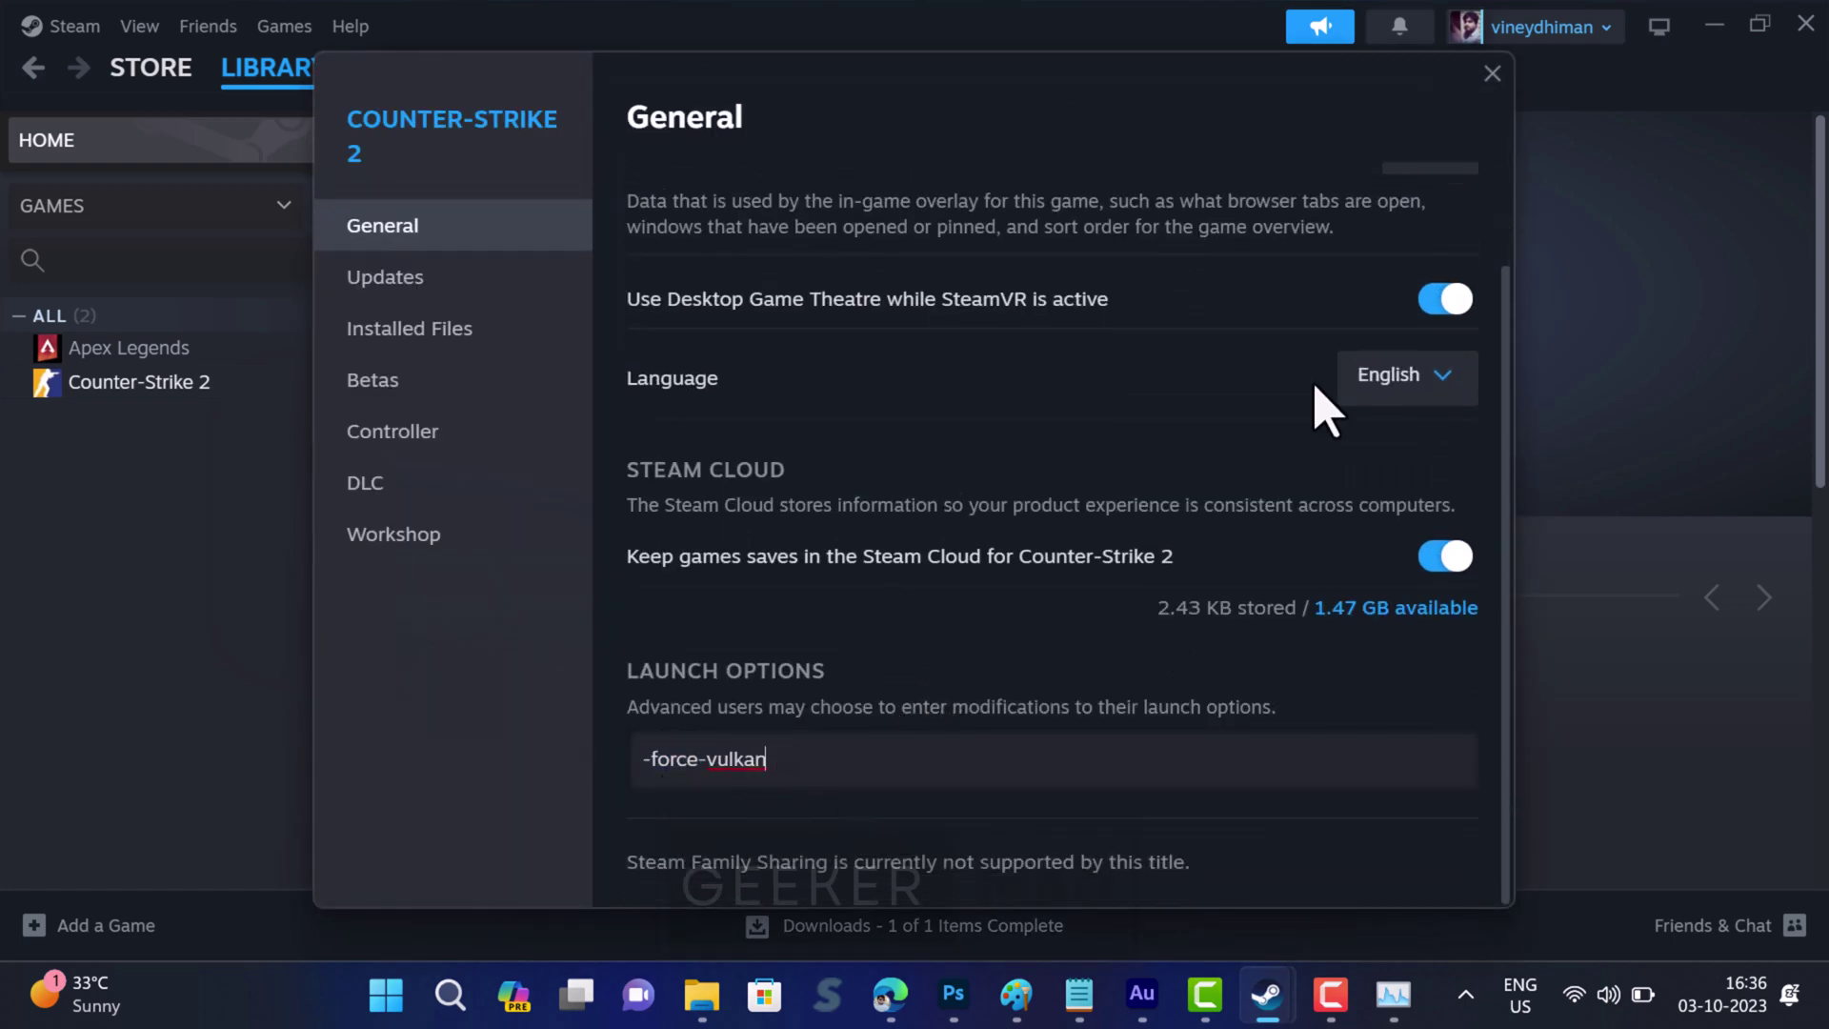
left_click(1490, 73)
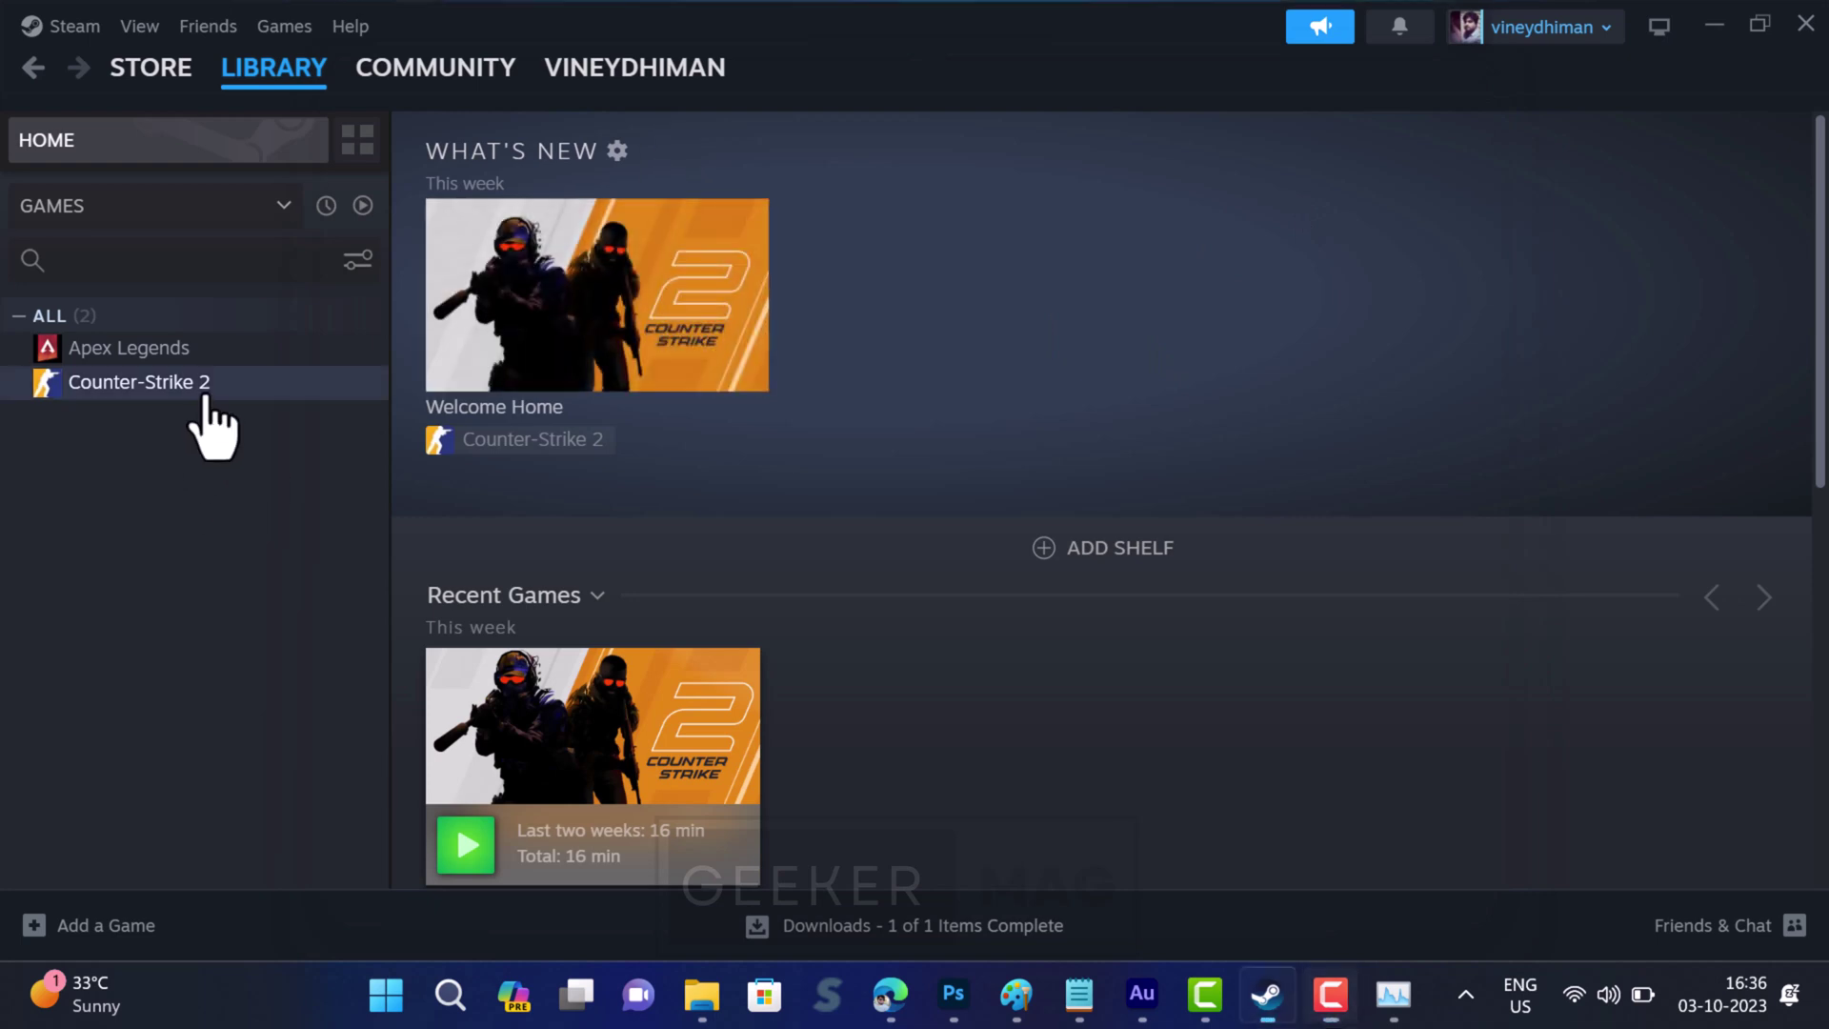
- Replace the launch option with -dx11 and close its properties
right_click(205, 398)
left_click(286, 610)
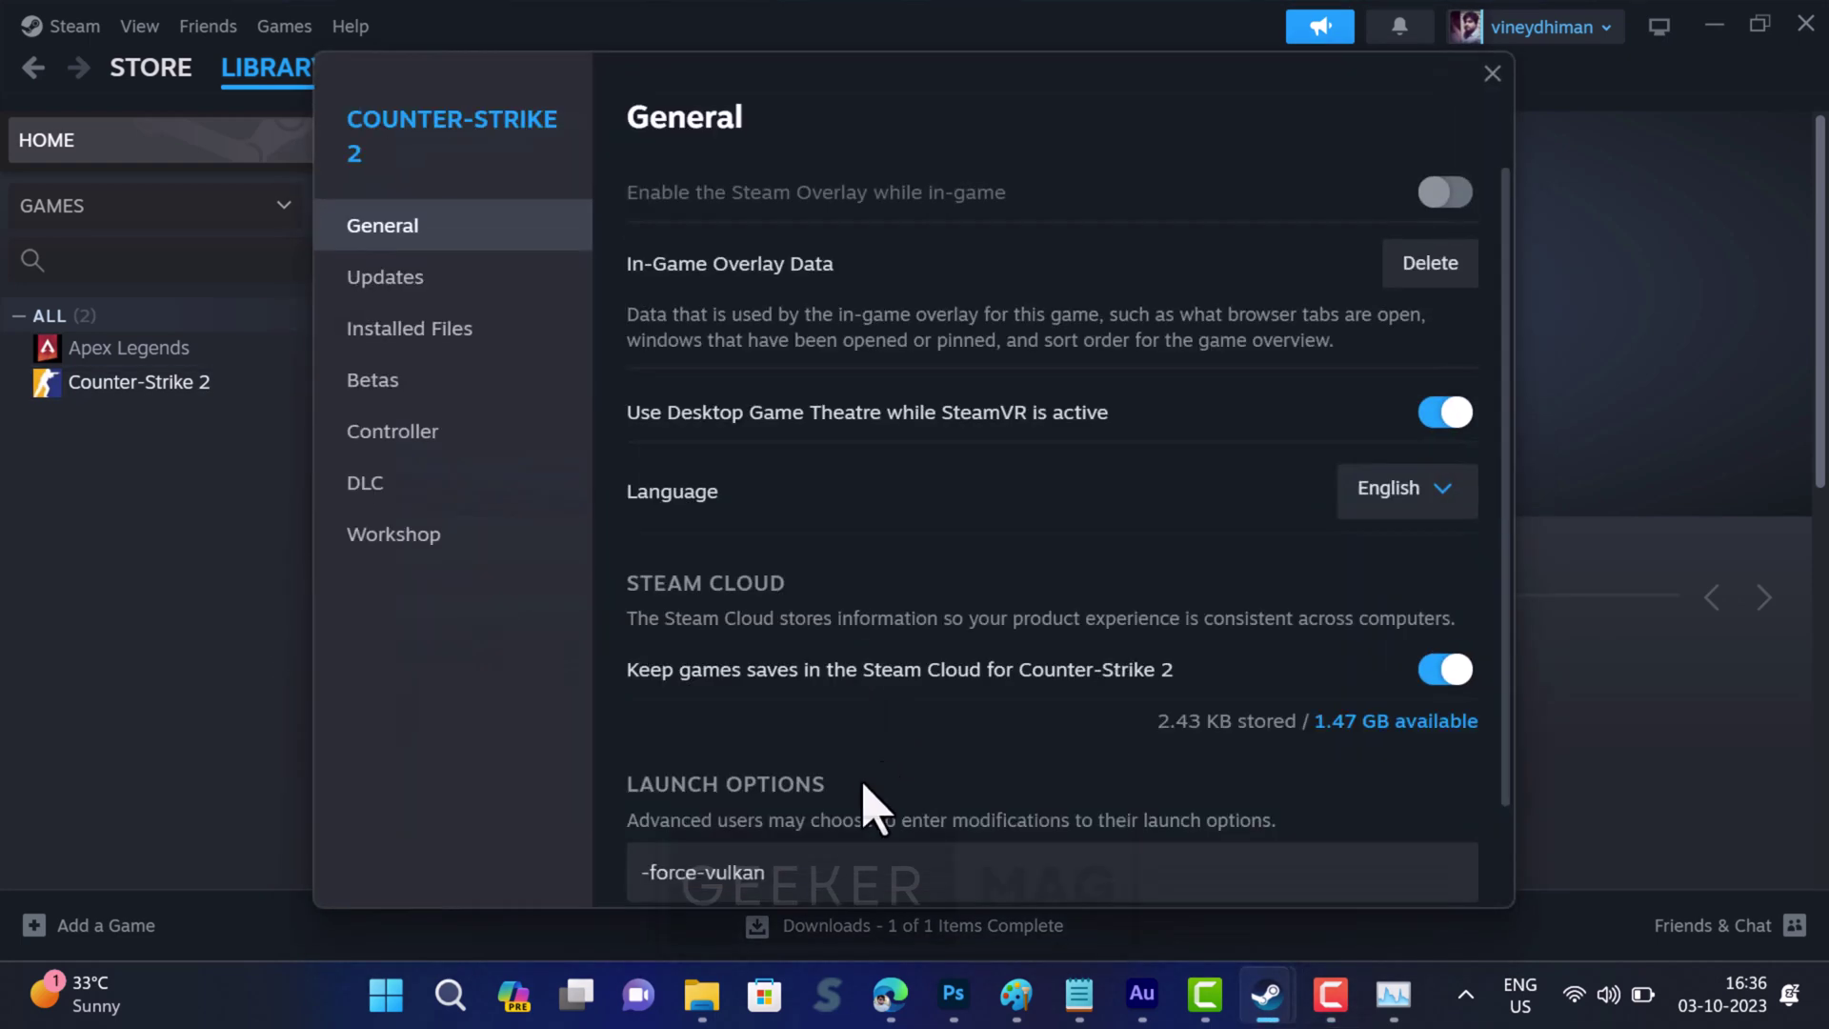
left_click_drag(776, 870, 581, 843)
type("-dx11")
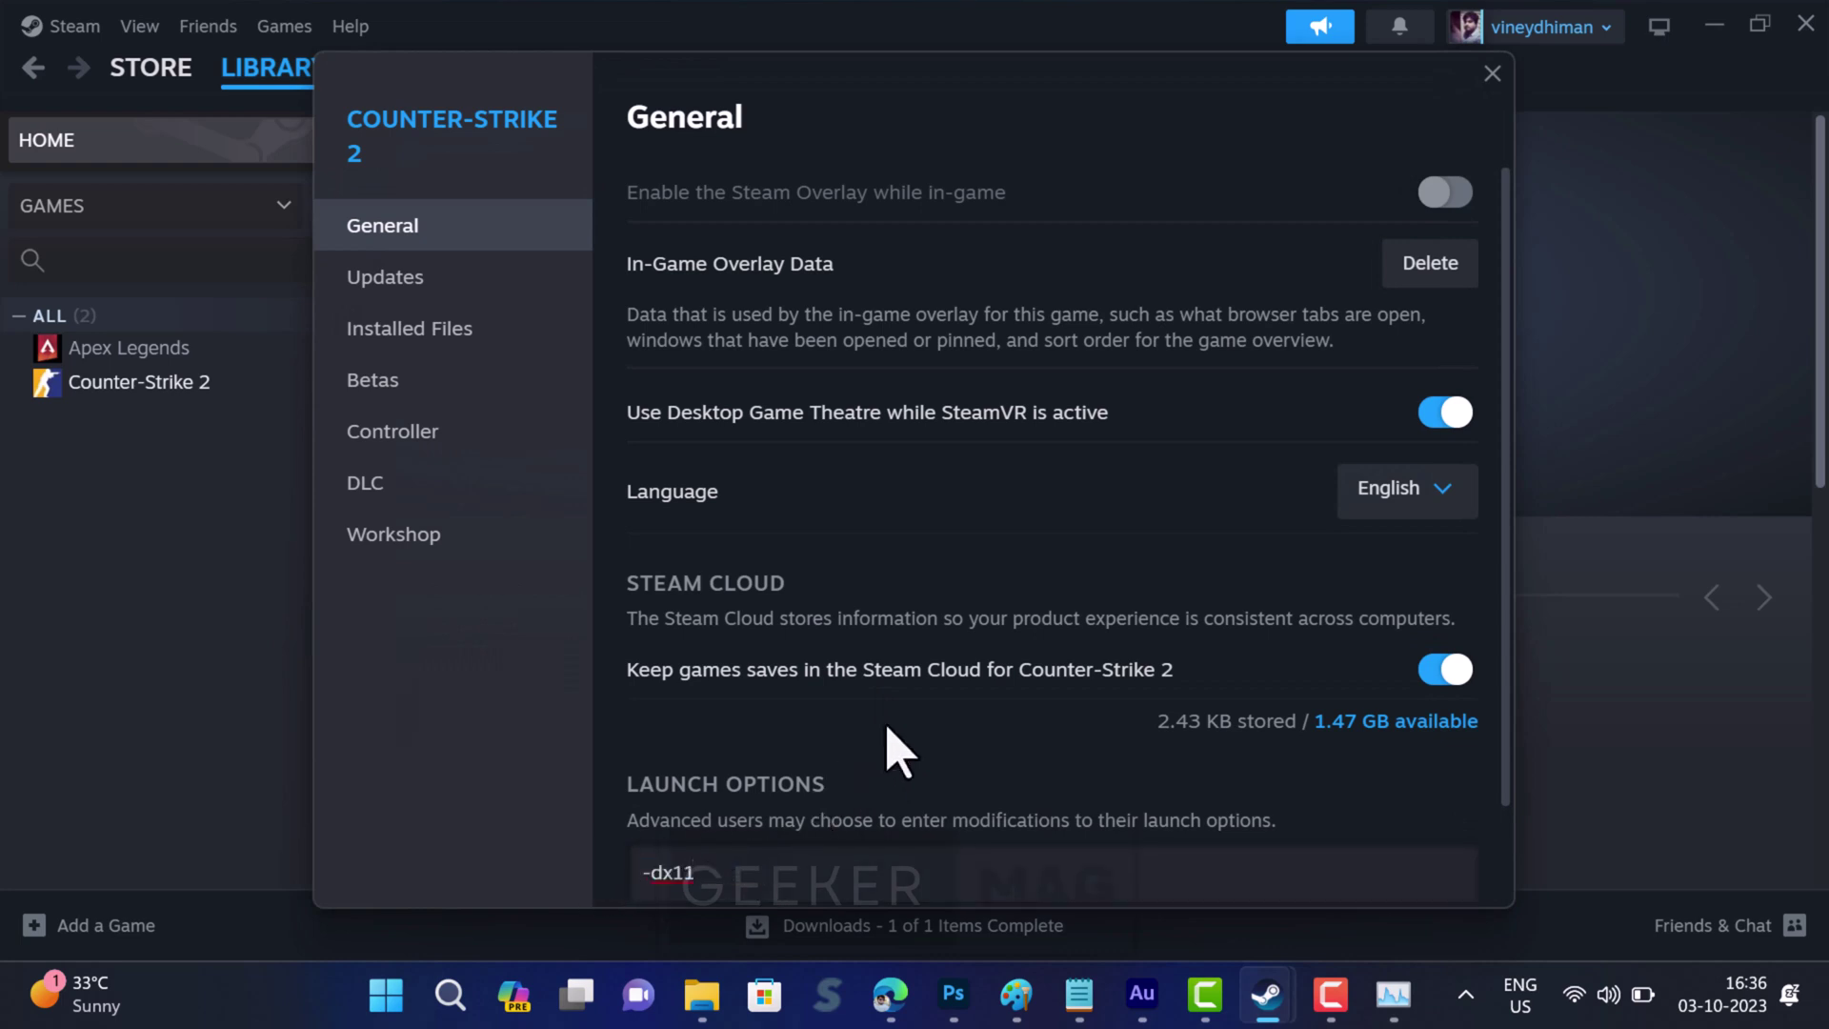
left_click(1492, 73)
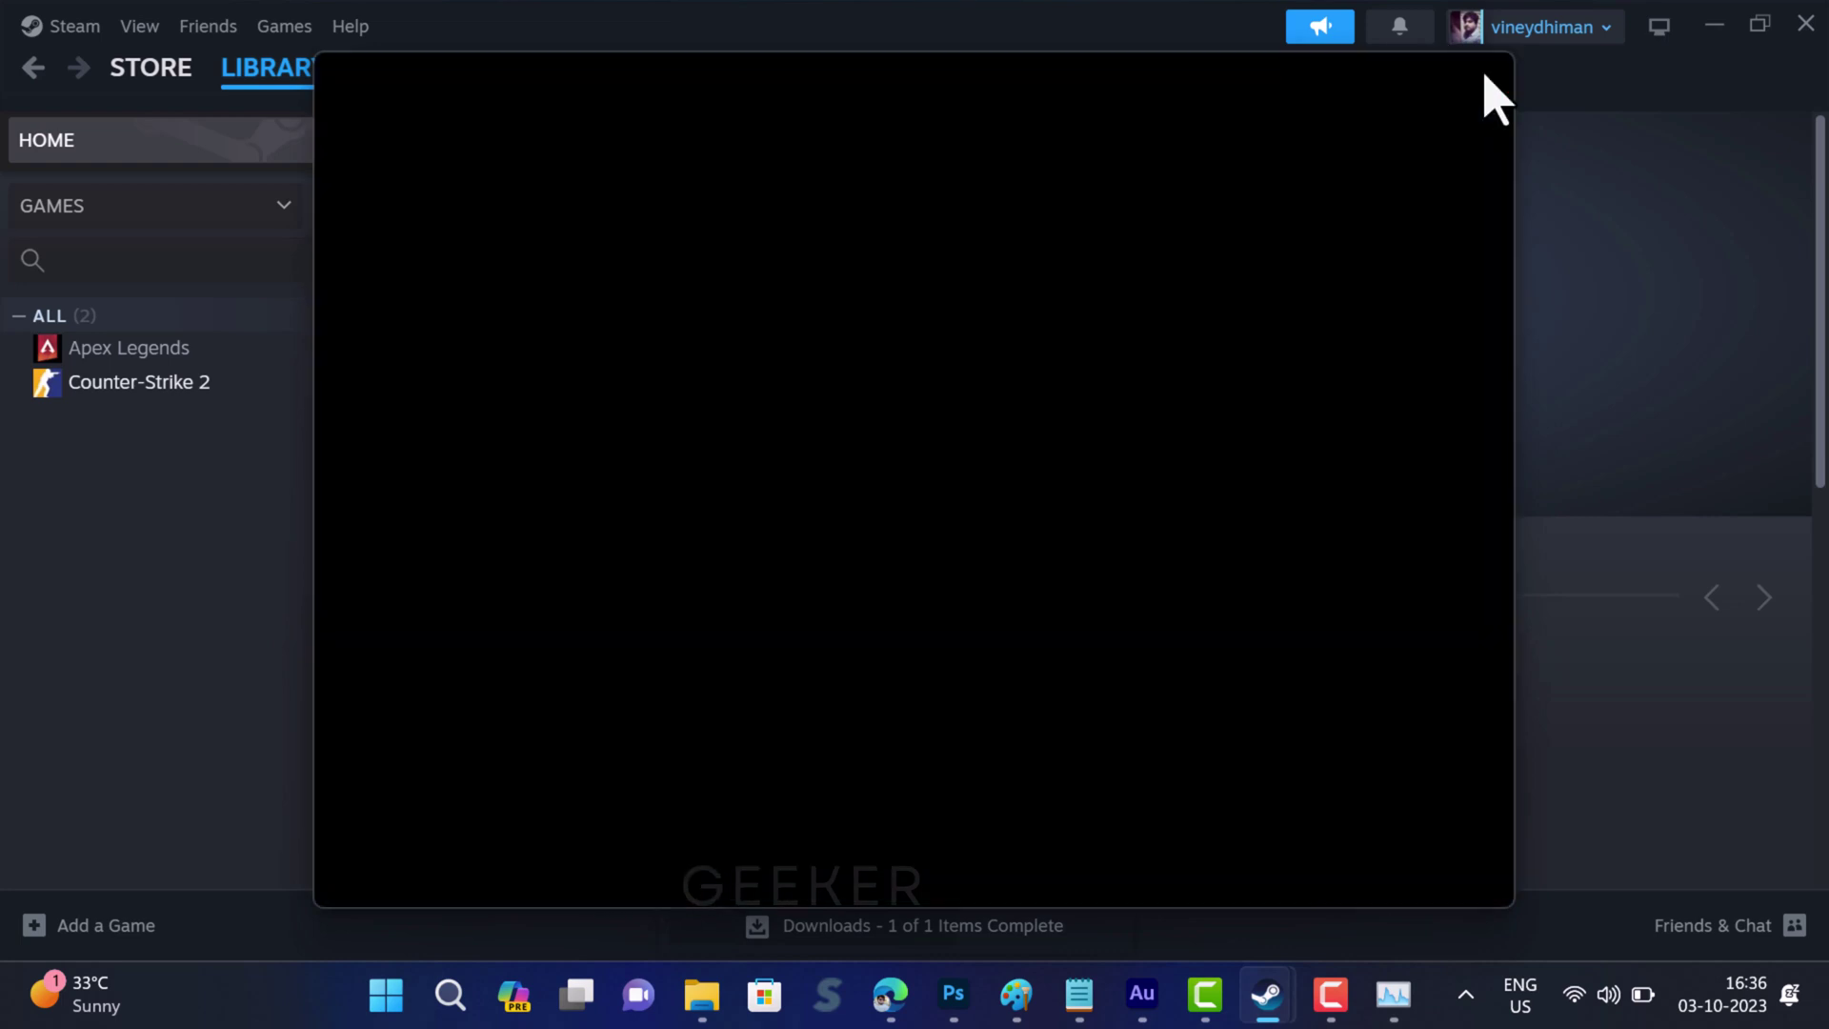
- Replace the launch option with -dx12, then reopen properties to check it
right_click(225, 386)
left_click(326, 631)
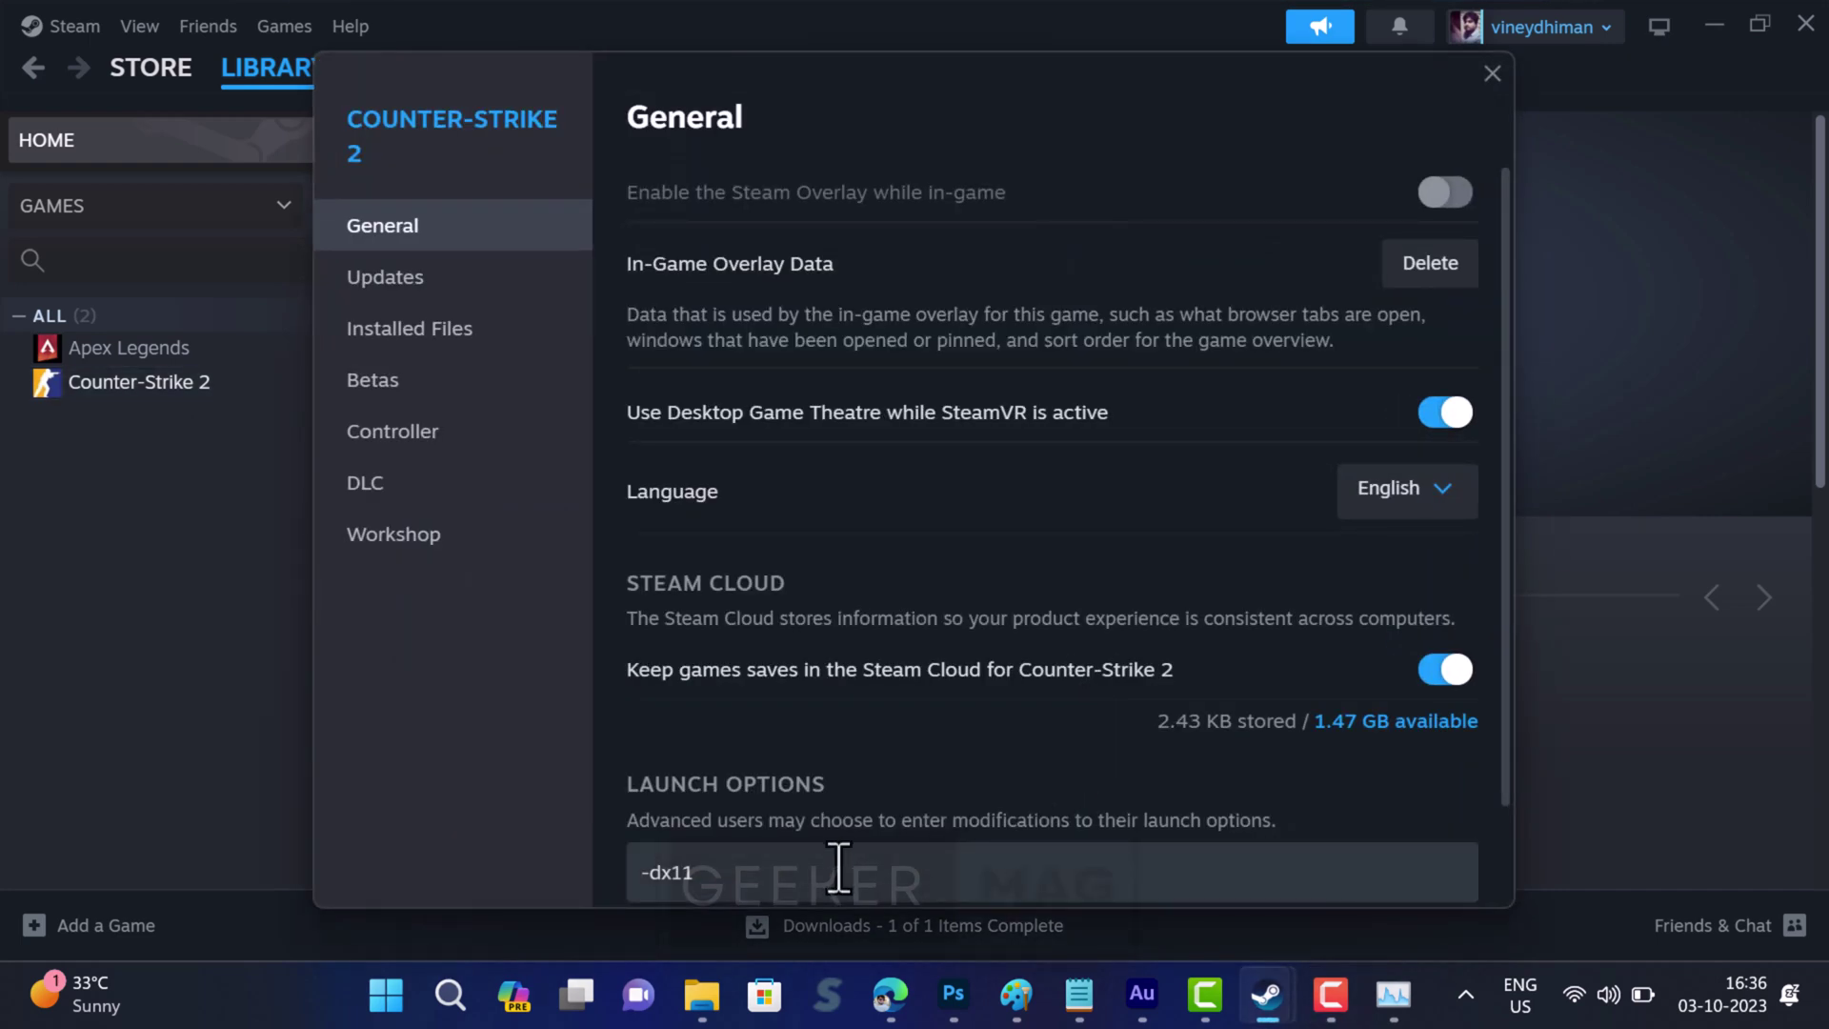
left_click_drag(836, 861, 596, 878)
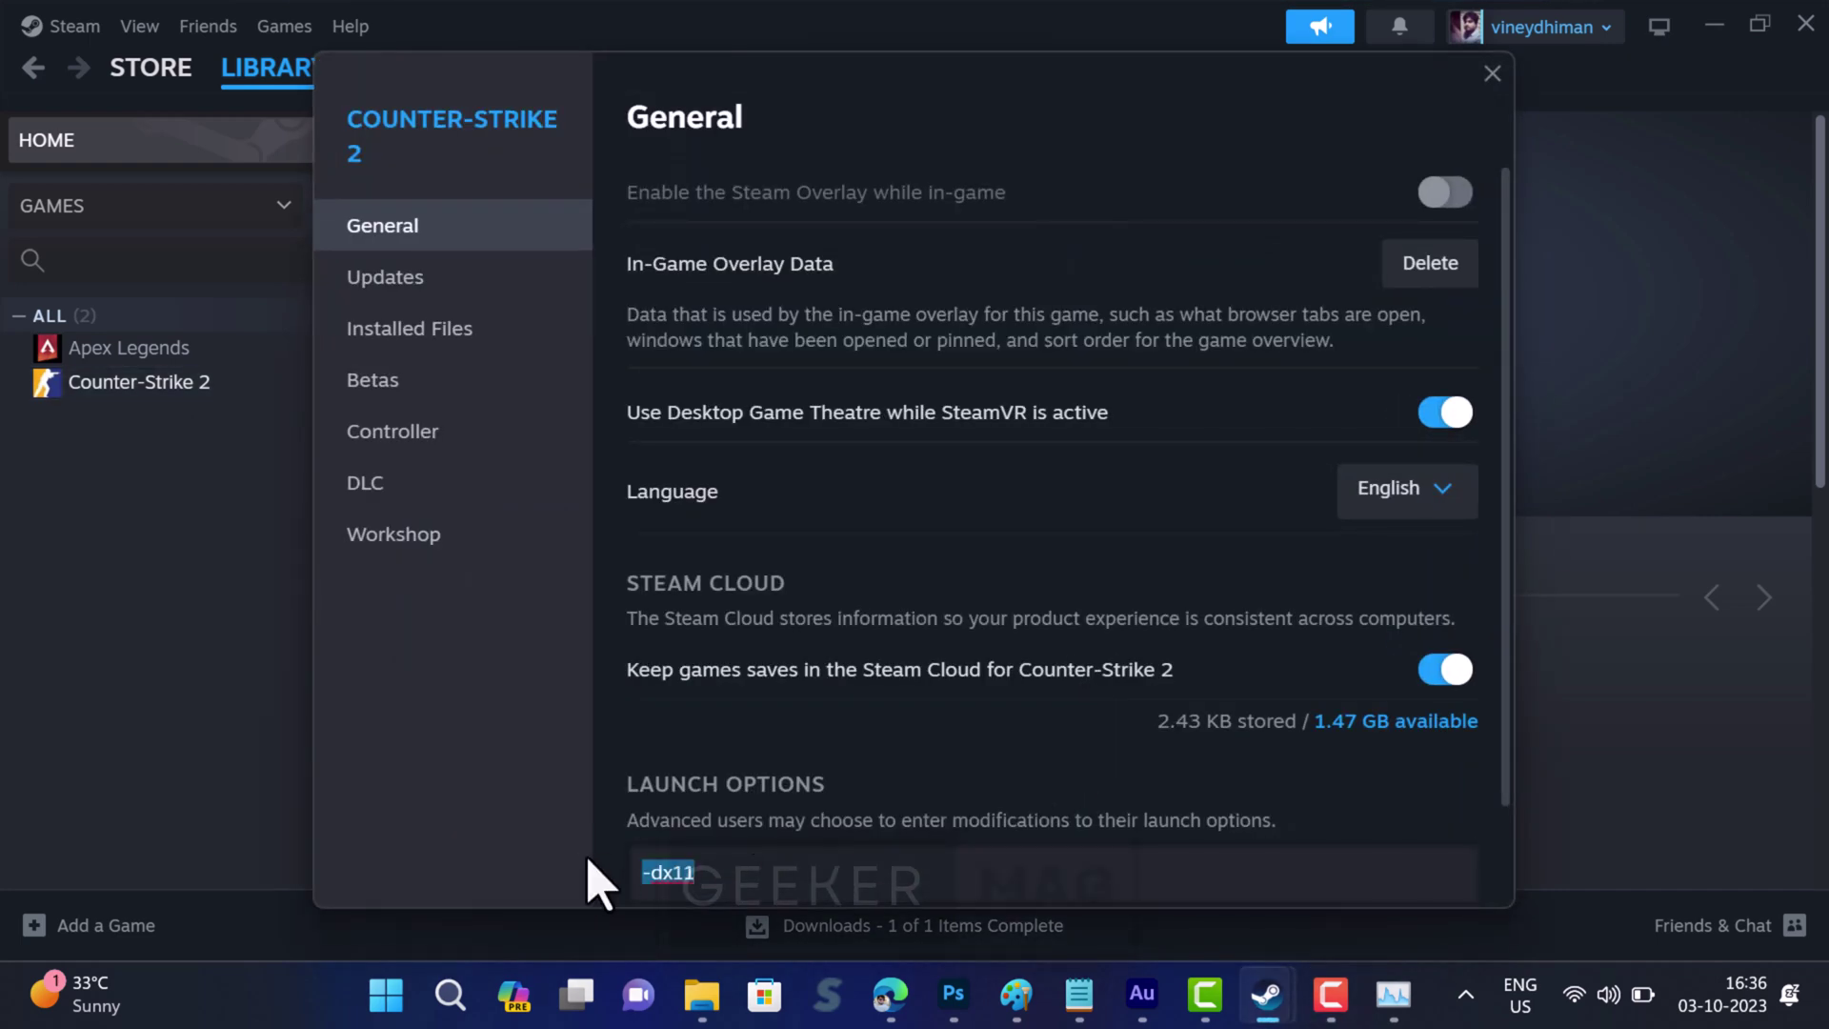
type("-dx12")
scroll(932, 838, "down", 2)
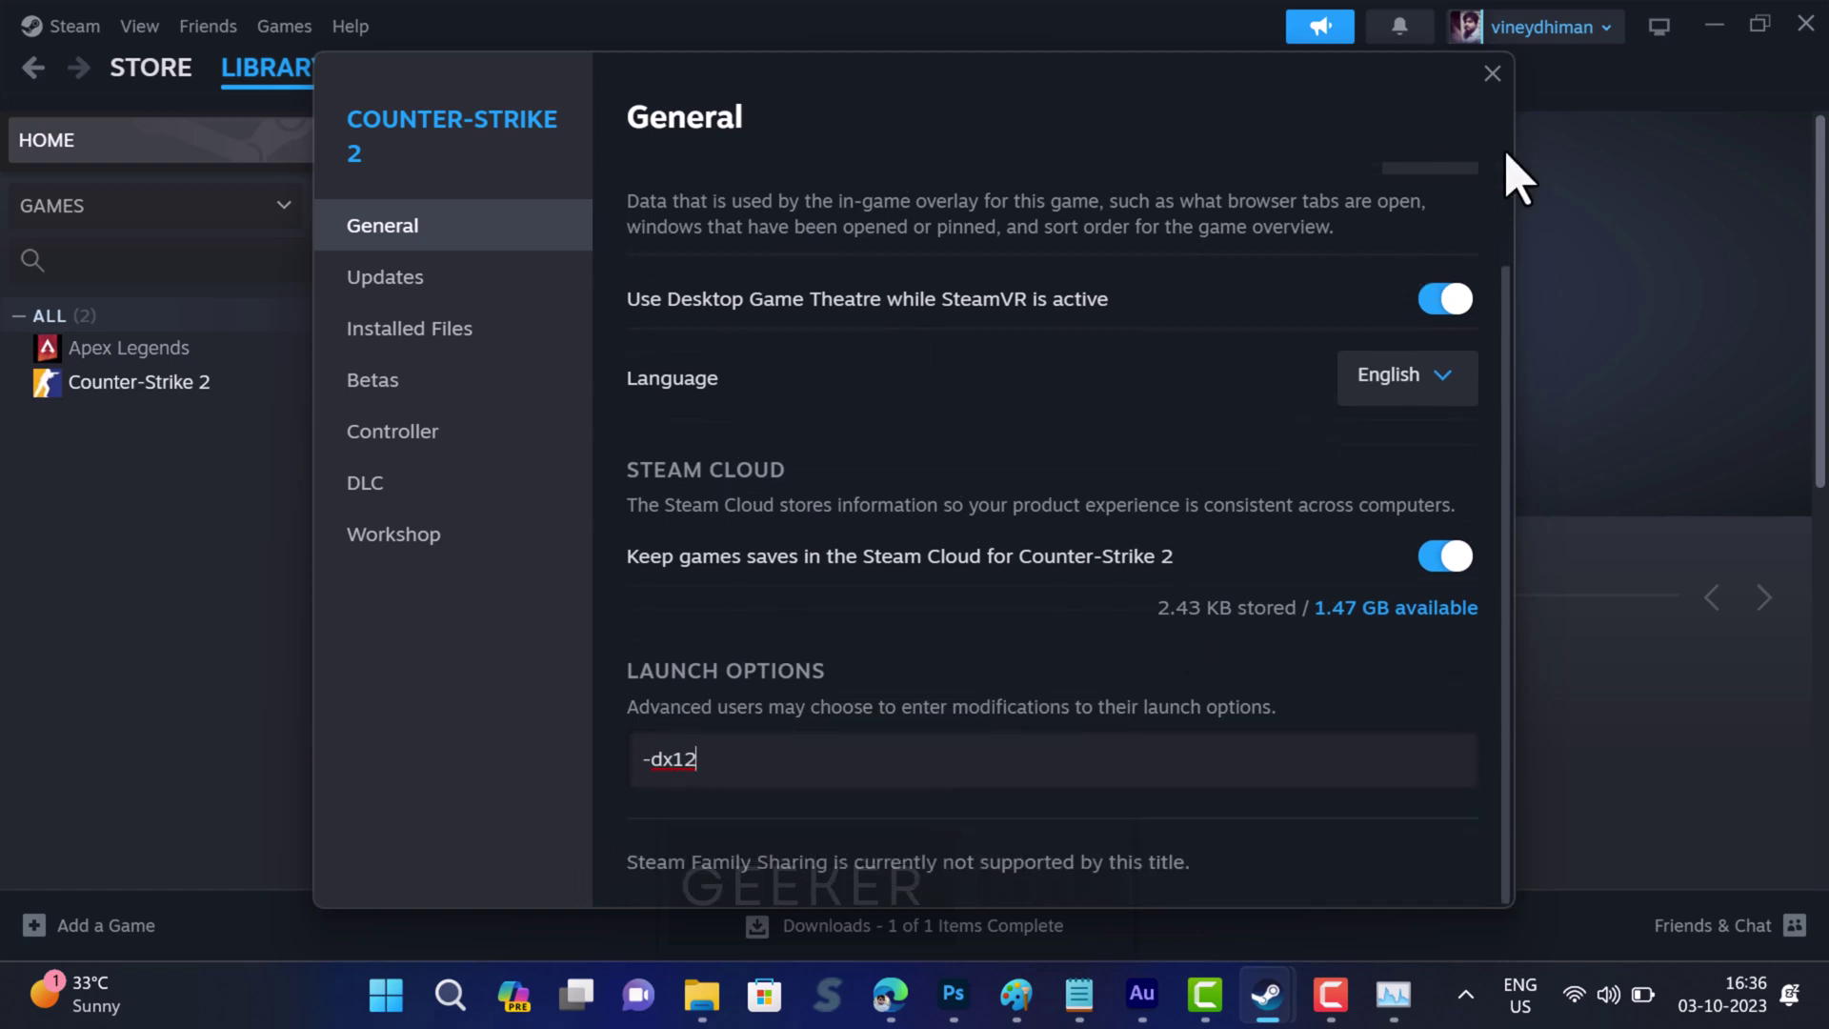
left_click(1492, 74)
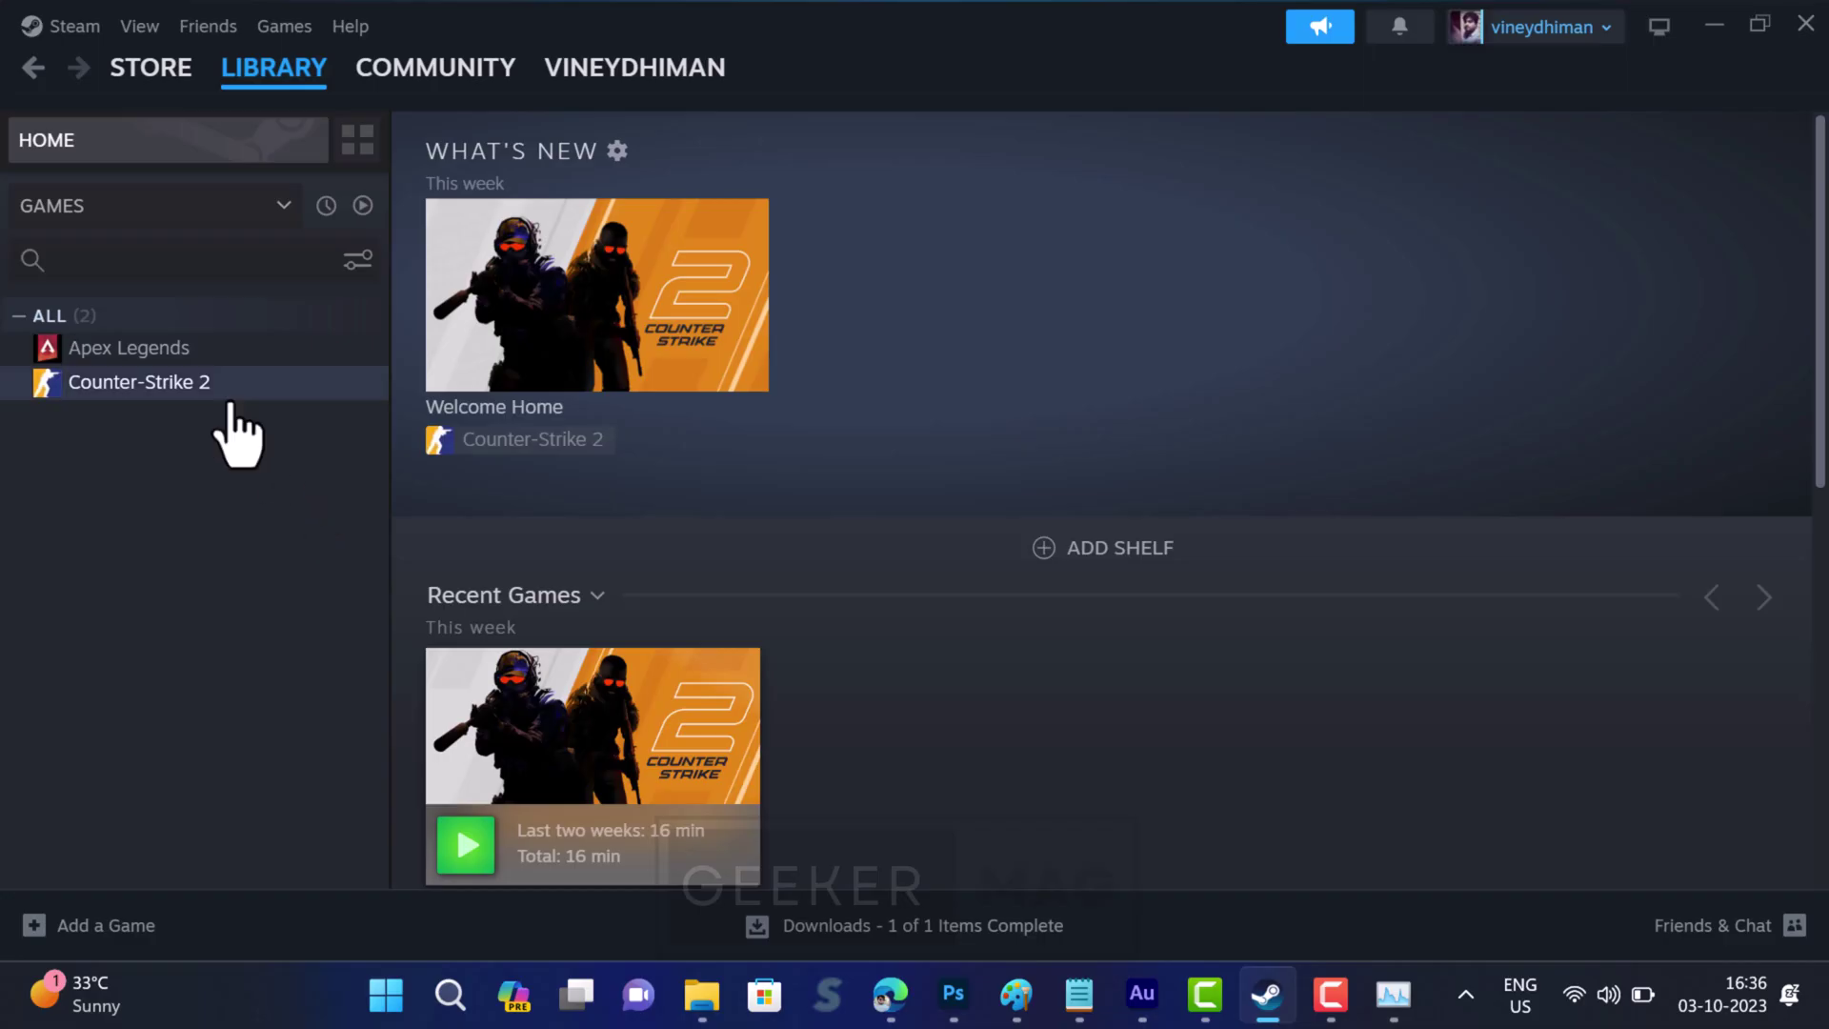
left_click(279, 617)
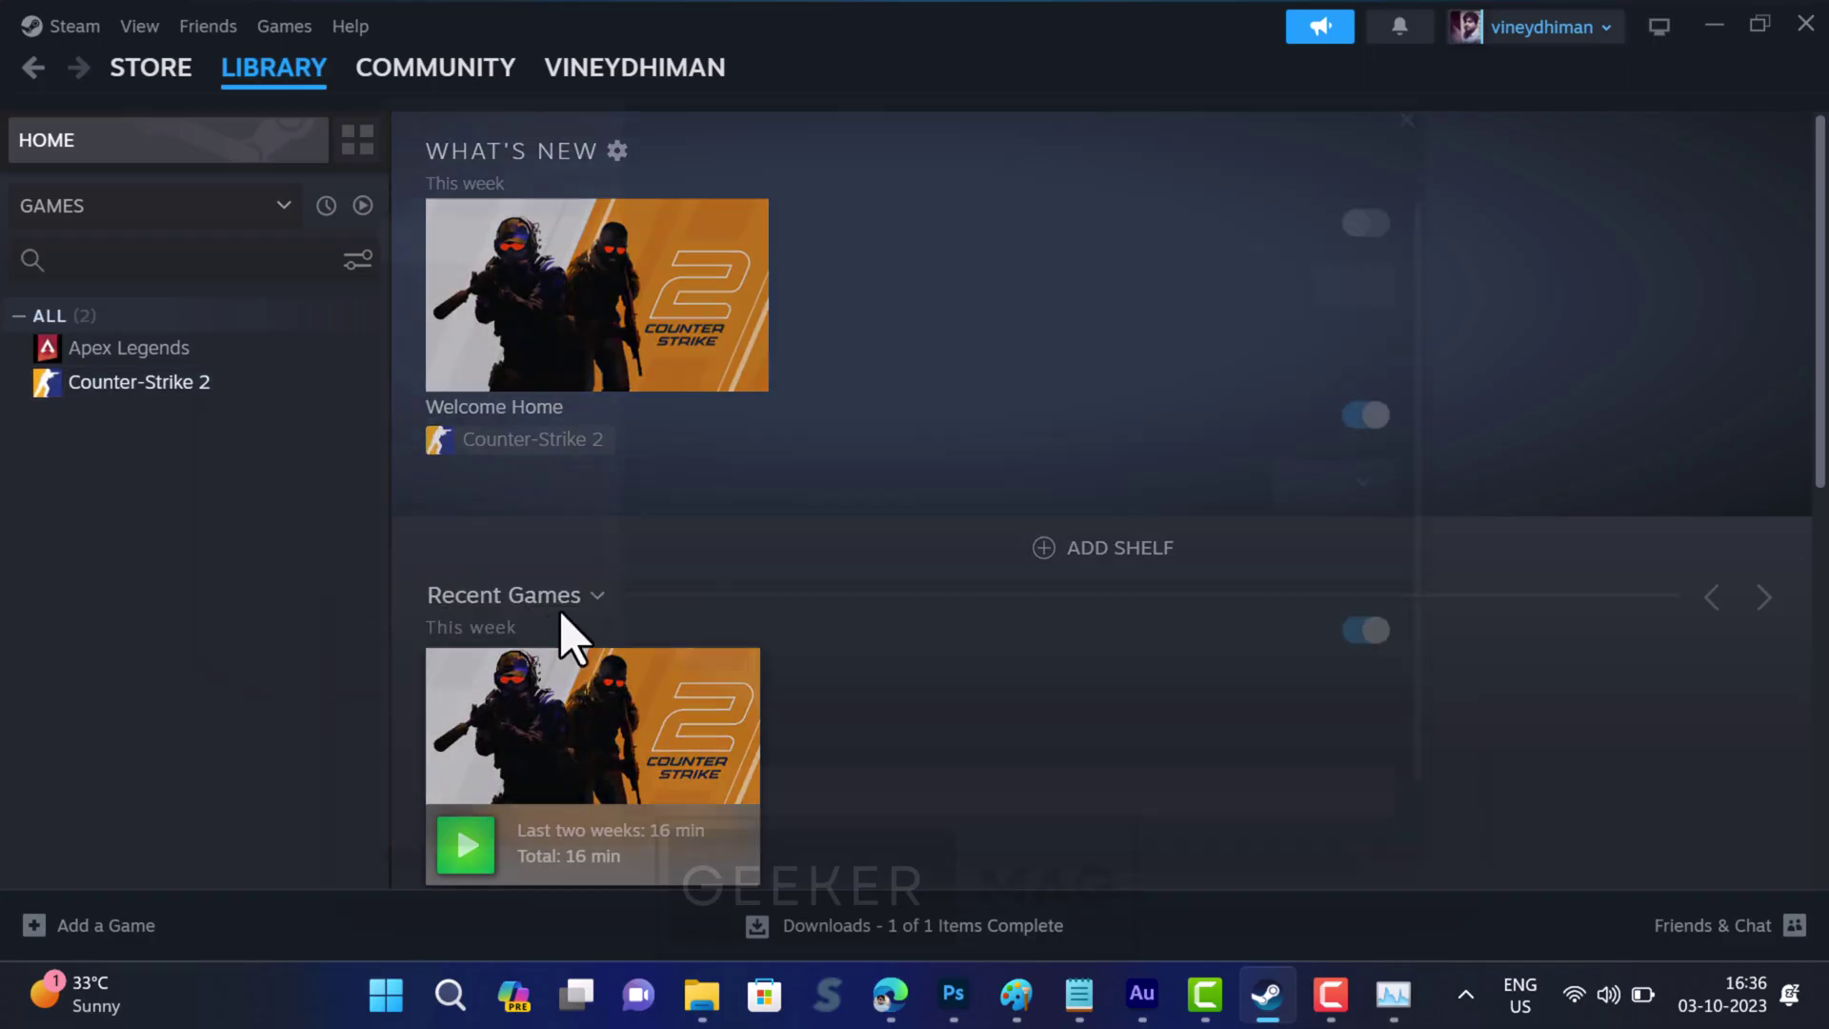
scroll(724, 762, "down", 2)
left_click_drag(723, 784, 537, 753)
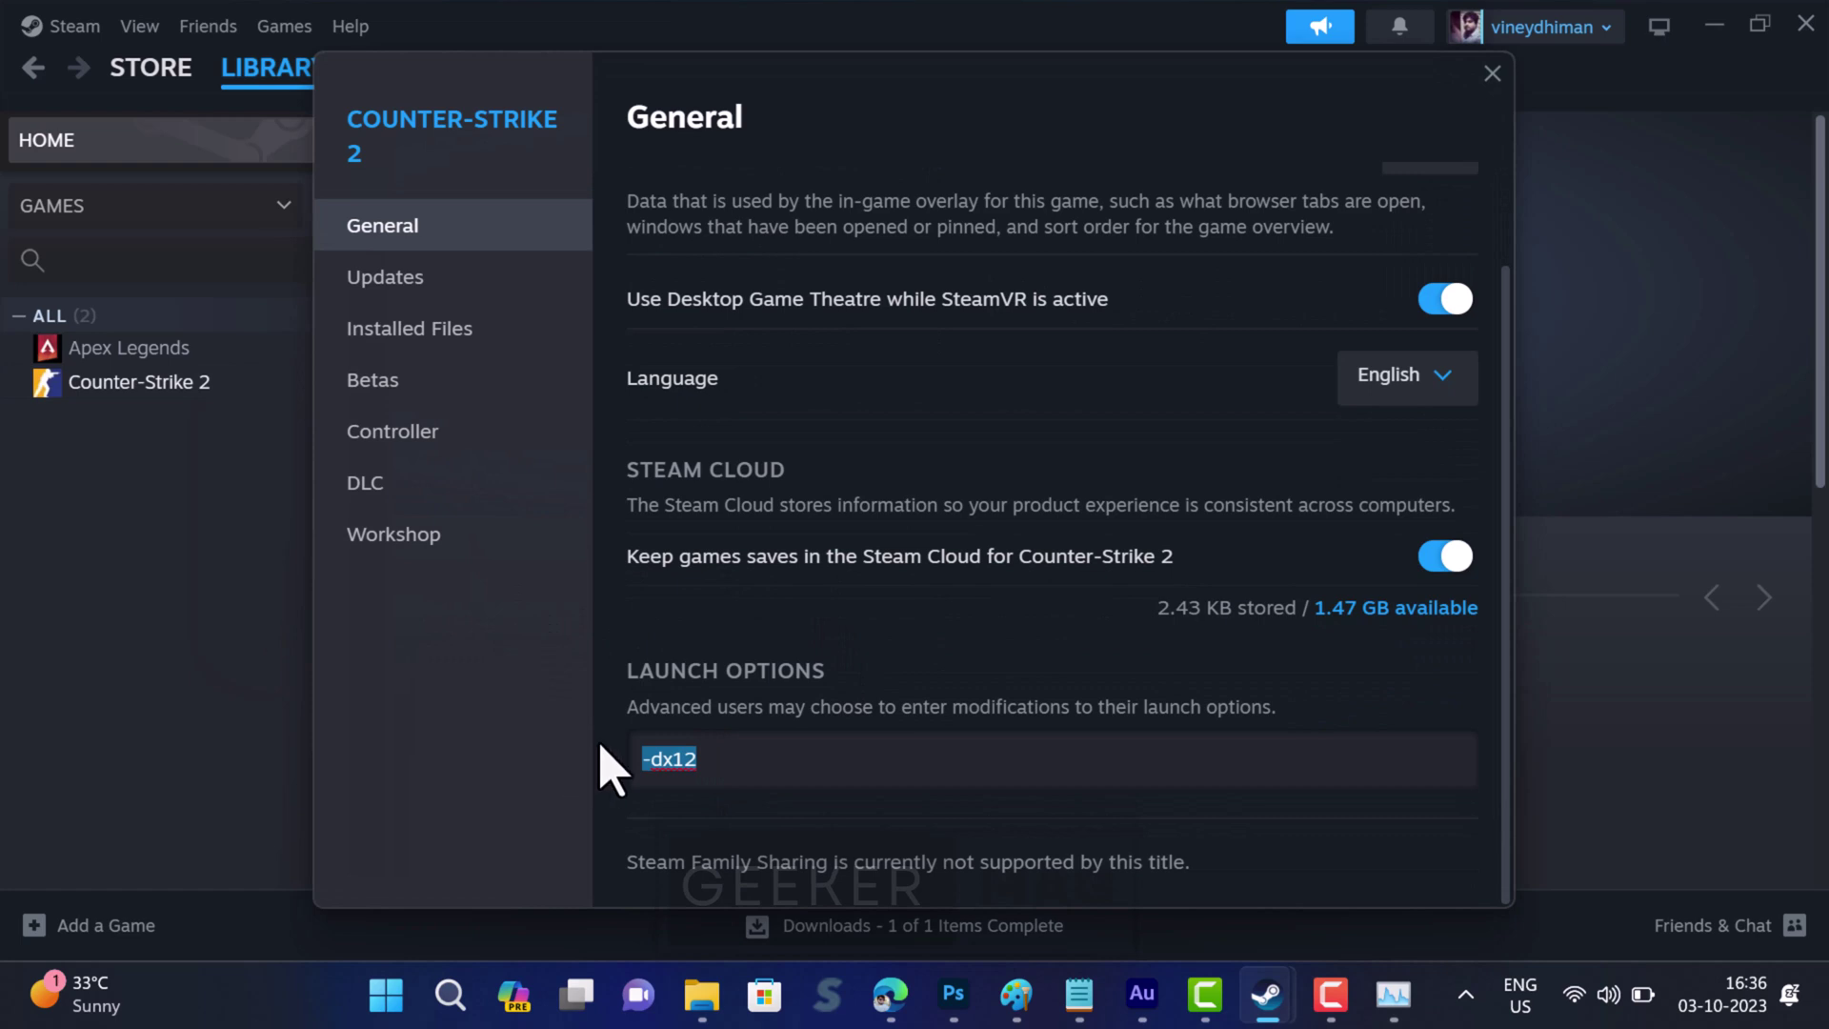
- Close the game properties and browse File Explorer to C:\Program Files (x86)\Steam
left_click(1494, 90)
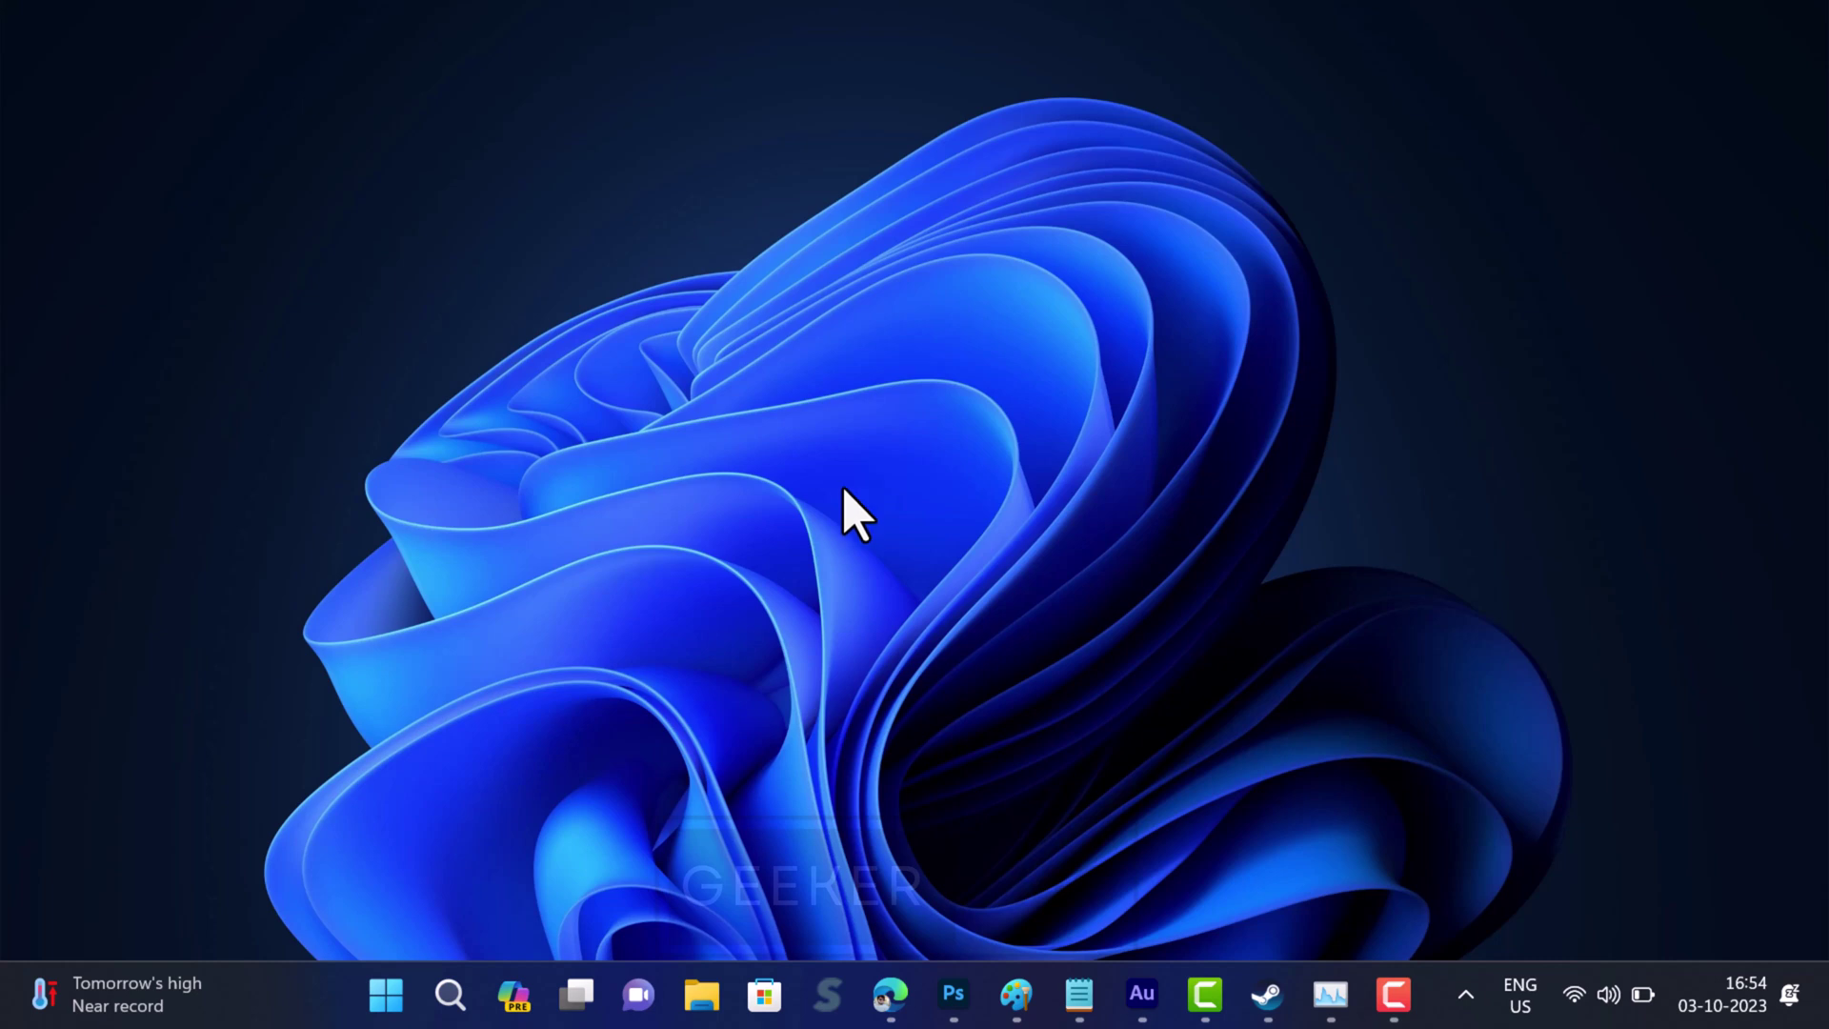
left_click(708, 1022)
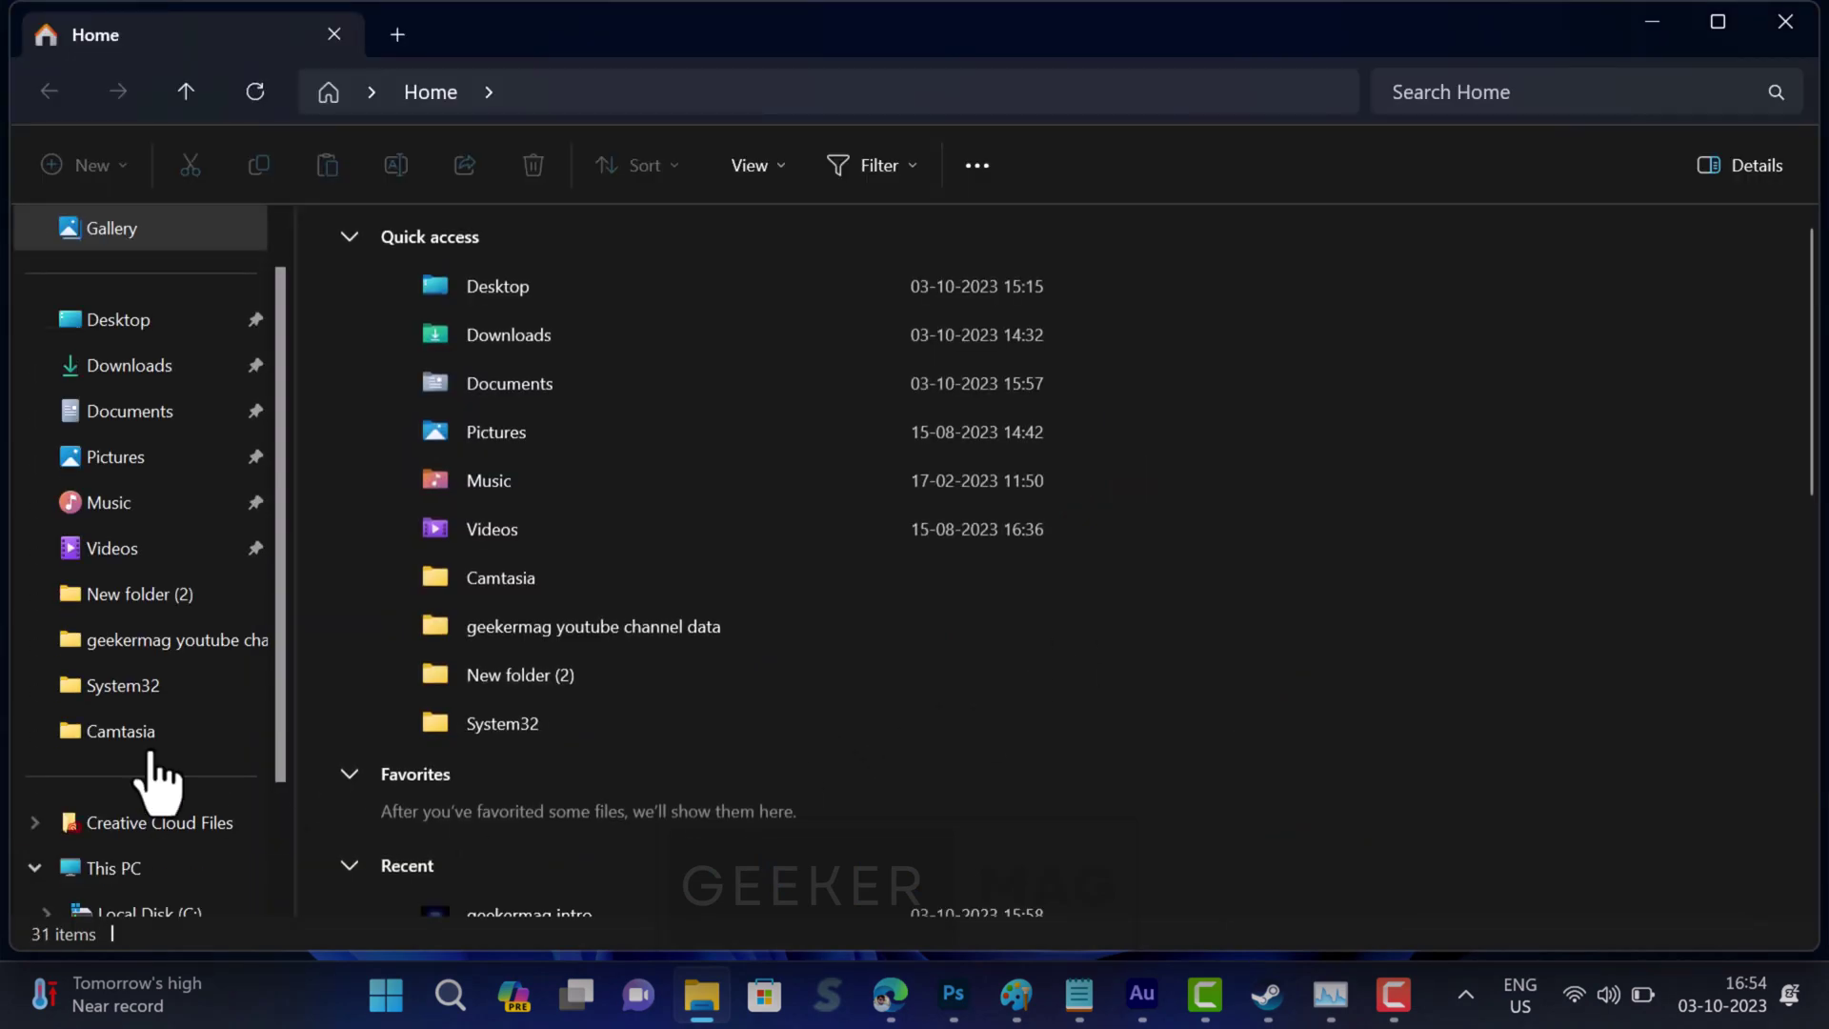
scroll(156, 772, "down", 1)
left_click(152, 791)
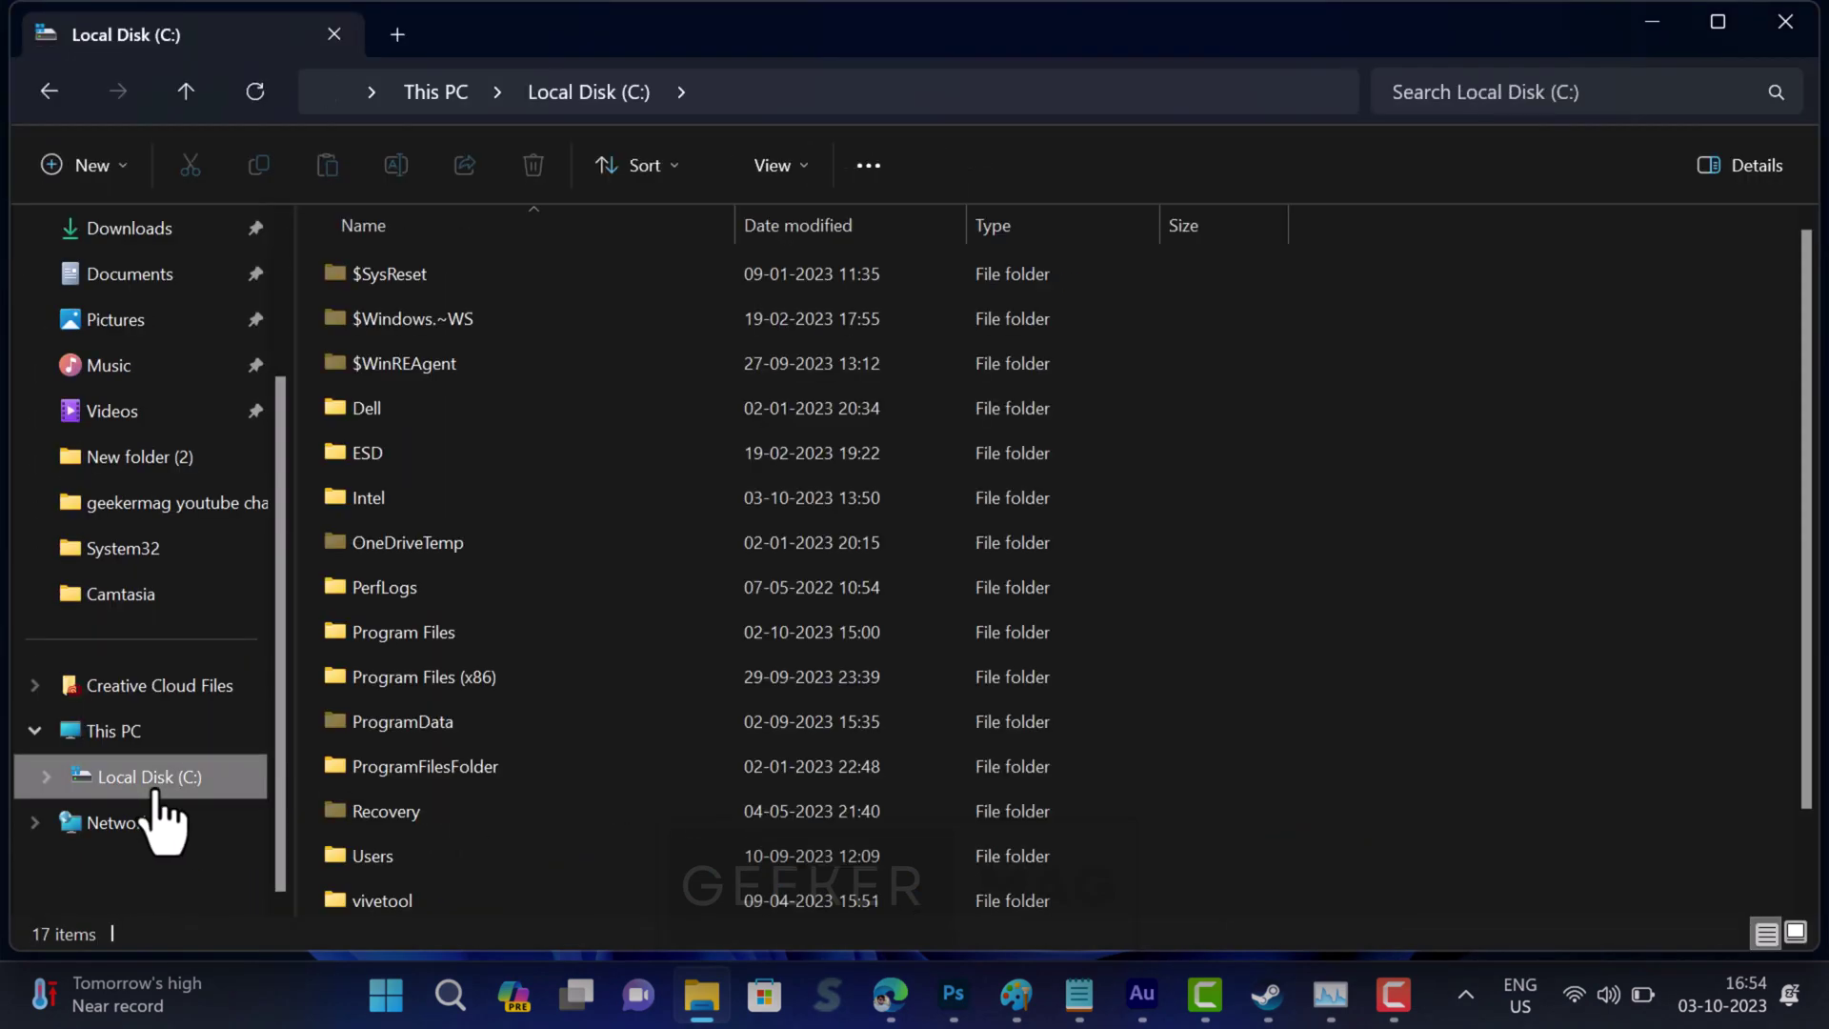
double_click(443, 678)
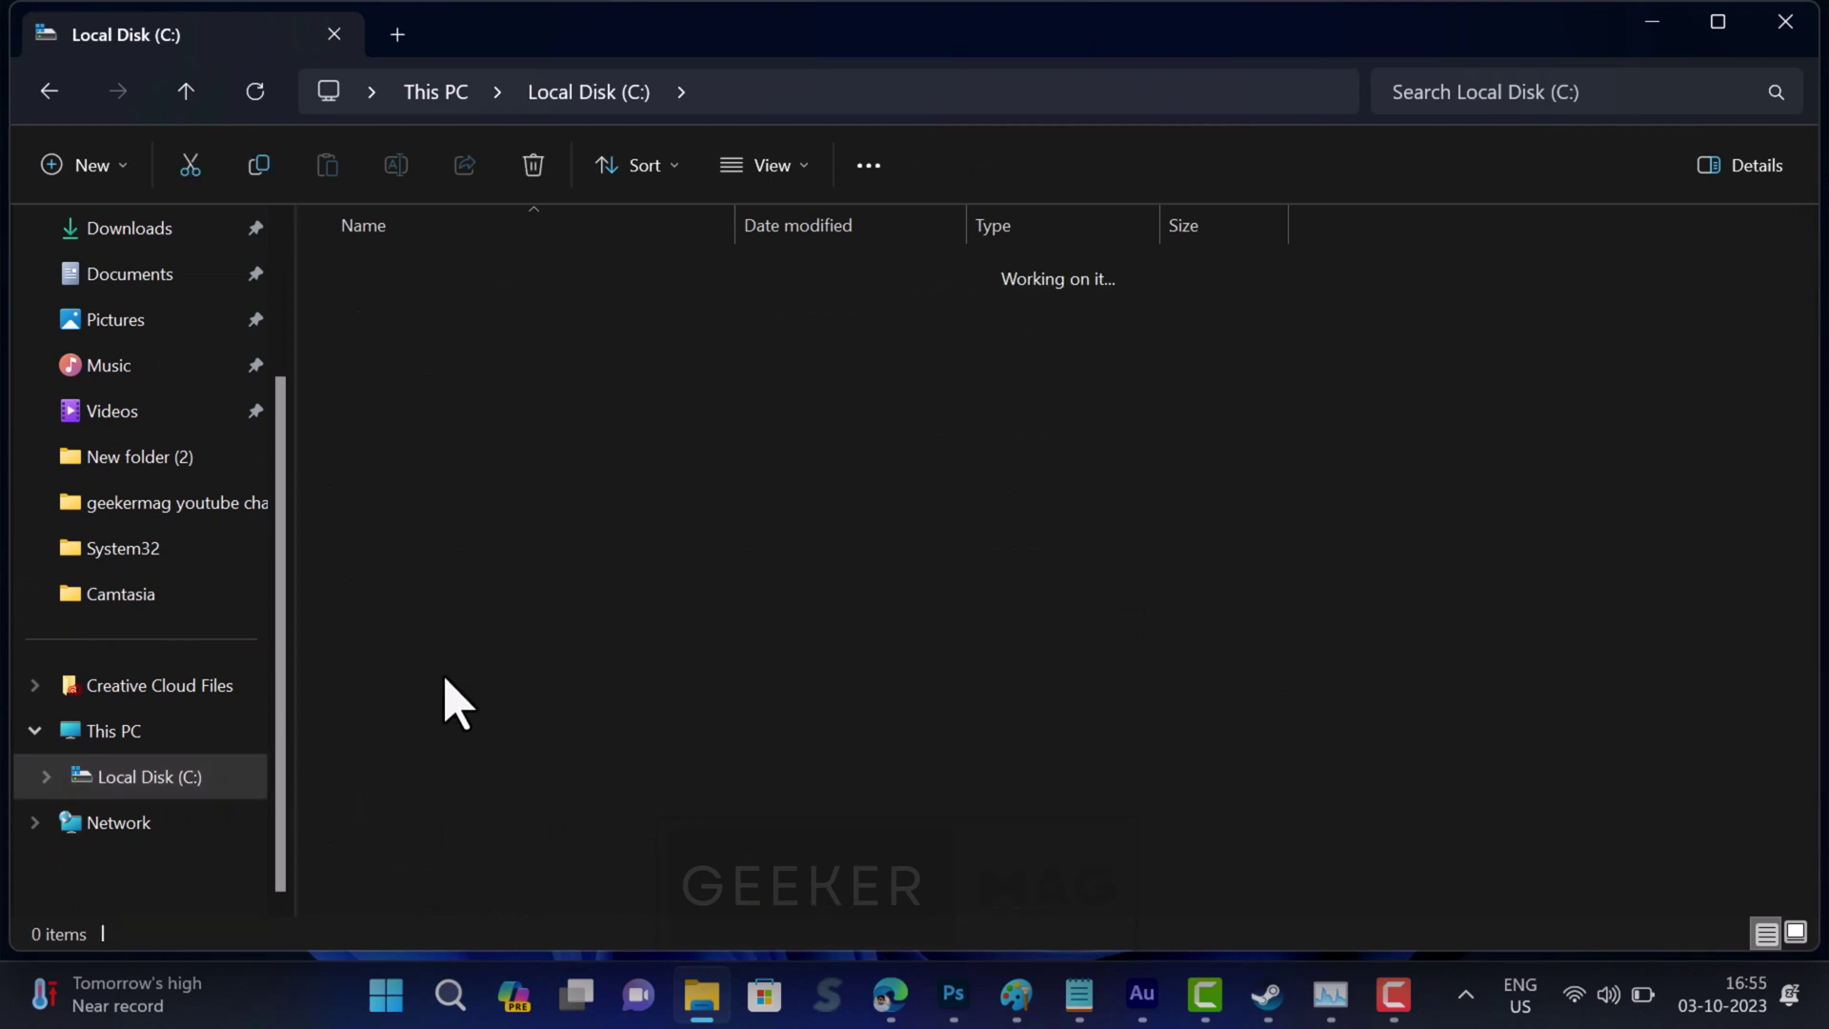
scroll(444, 678, "down", 2)
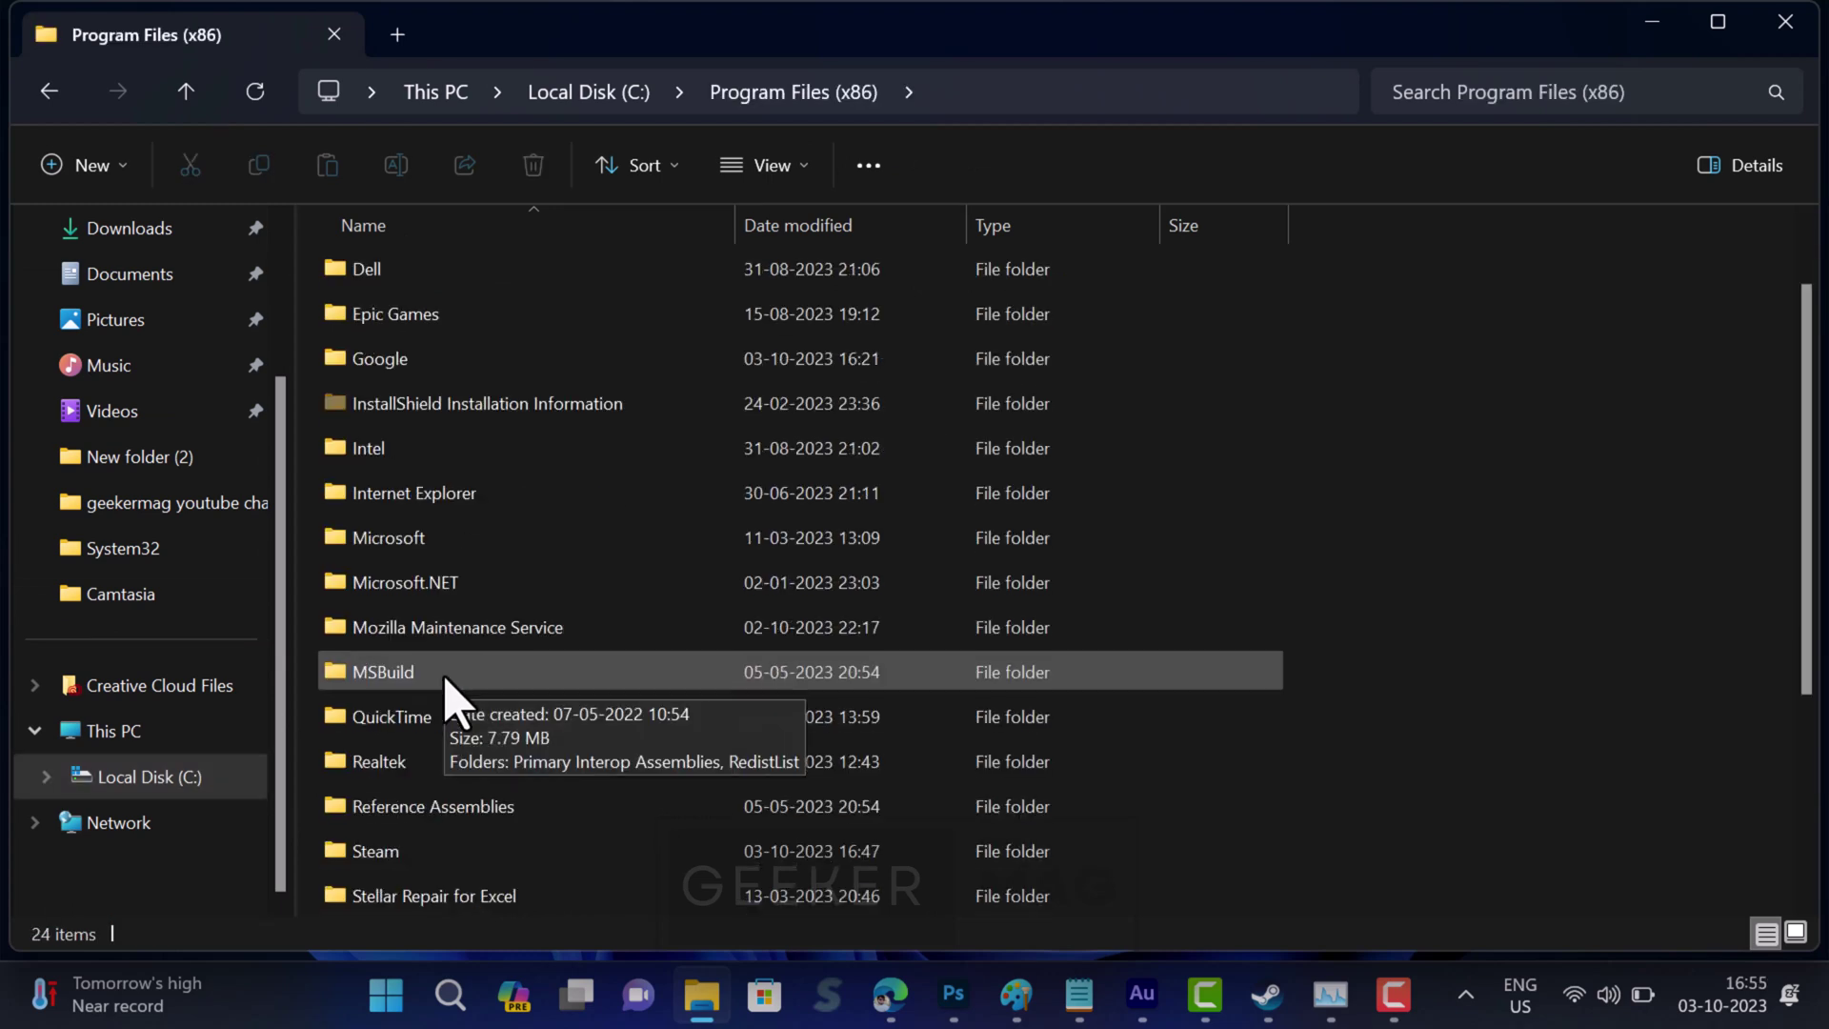
double_click(446, 716)
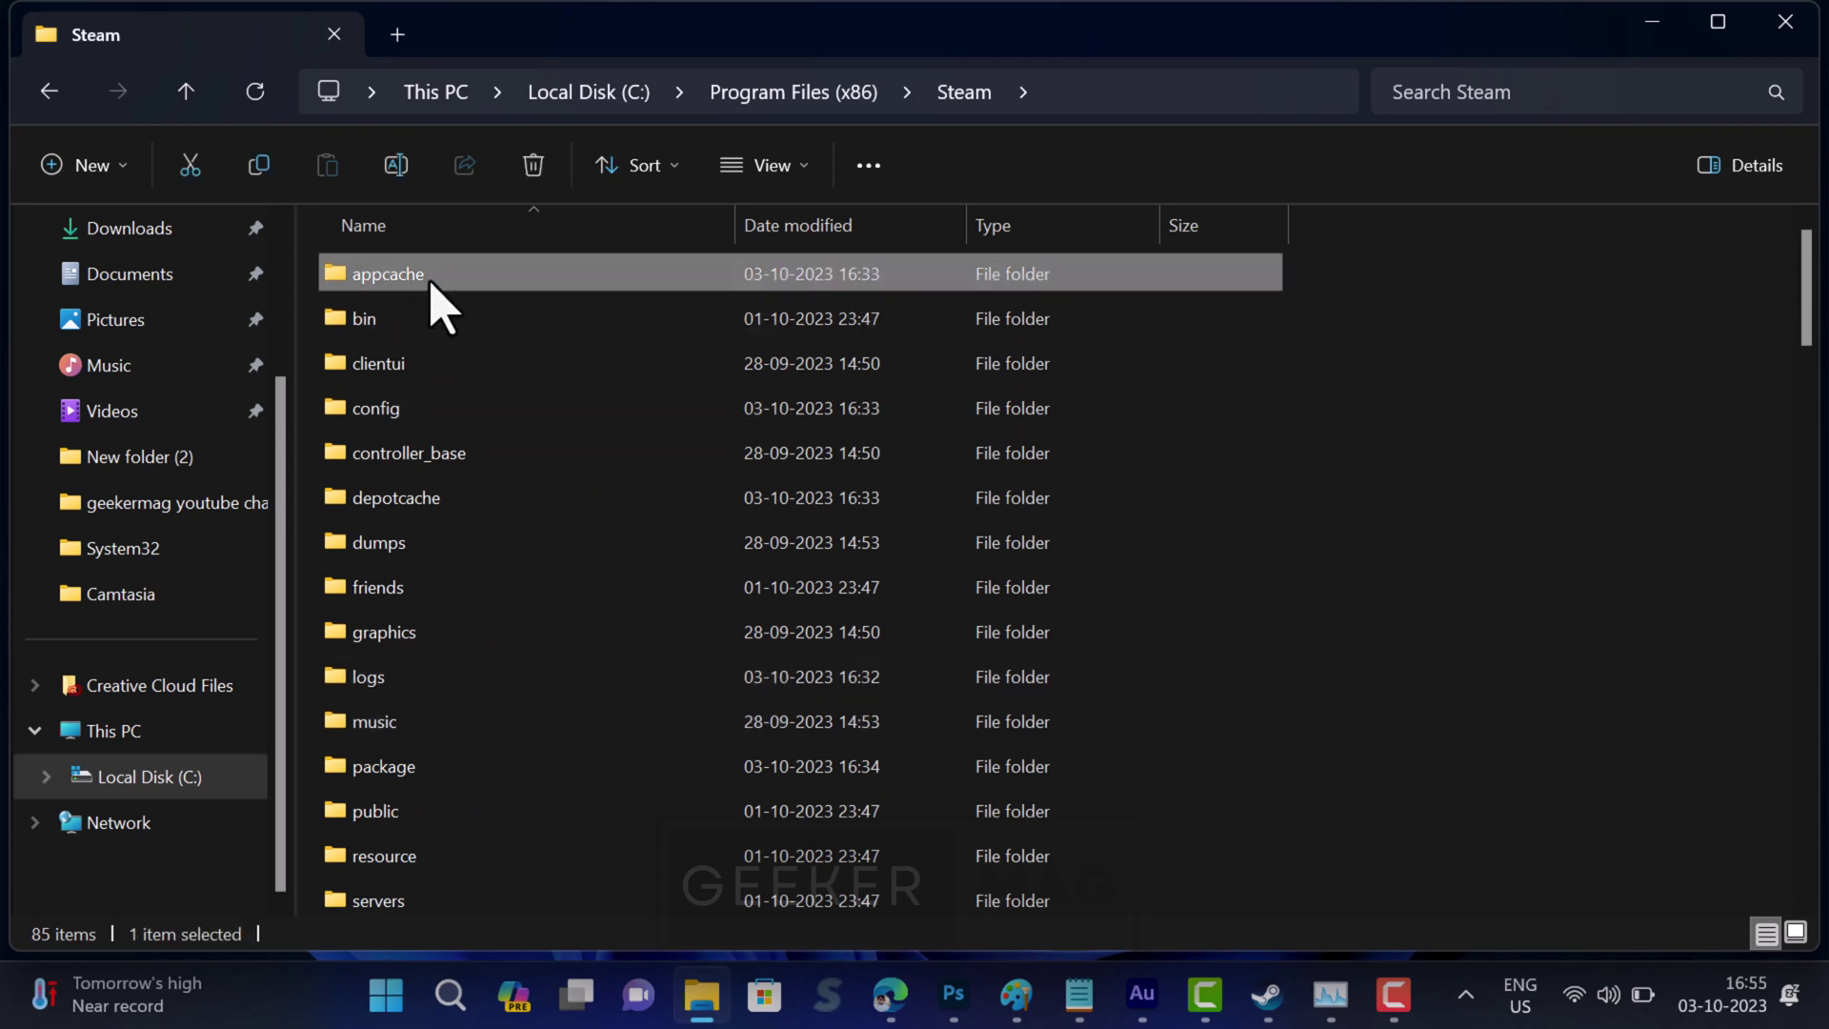
- Open the appcache folder and delete all six of its items
double_click(428, 277)
mouse_move(437, 645)
left_mouse_down()
mouse_move(406, 301)
mouse_move(454, 293)
left_mouse_up()
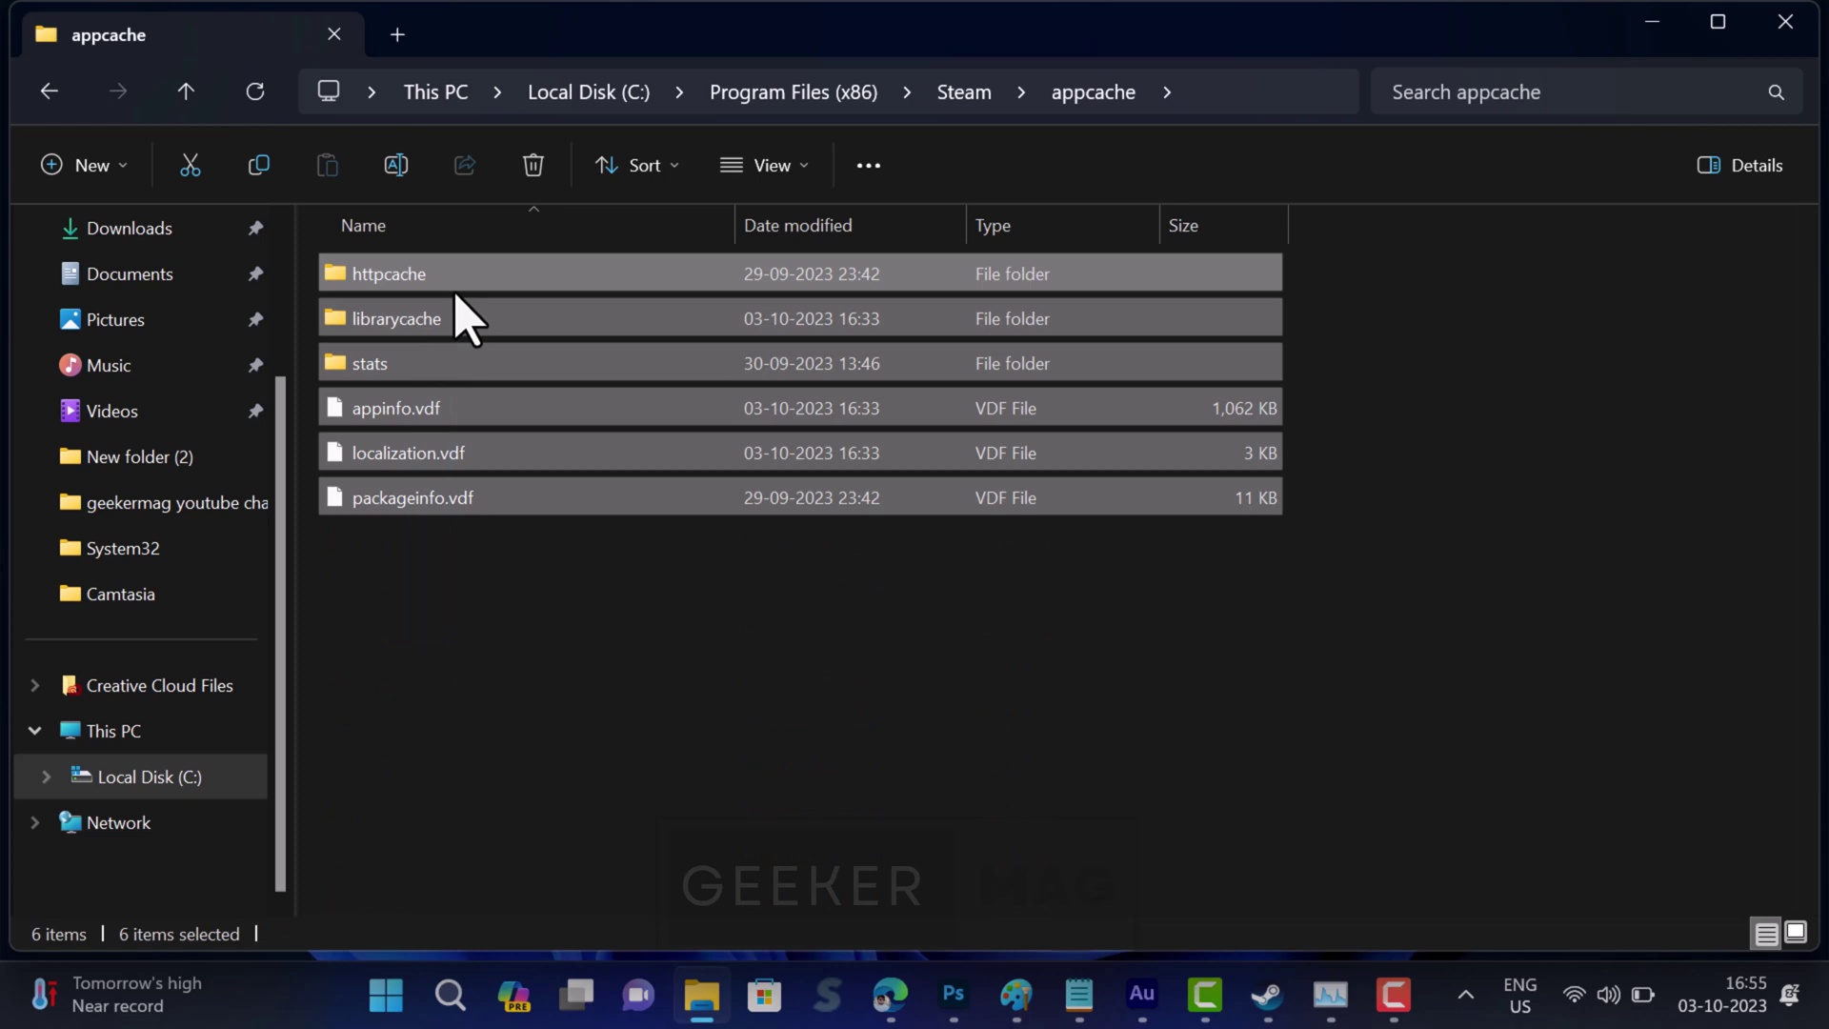
right_click(456, 296)
left_click(659, 326)
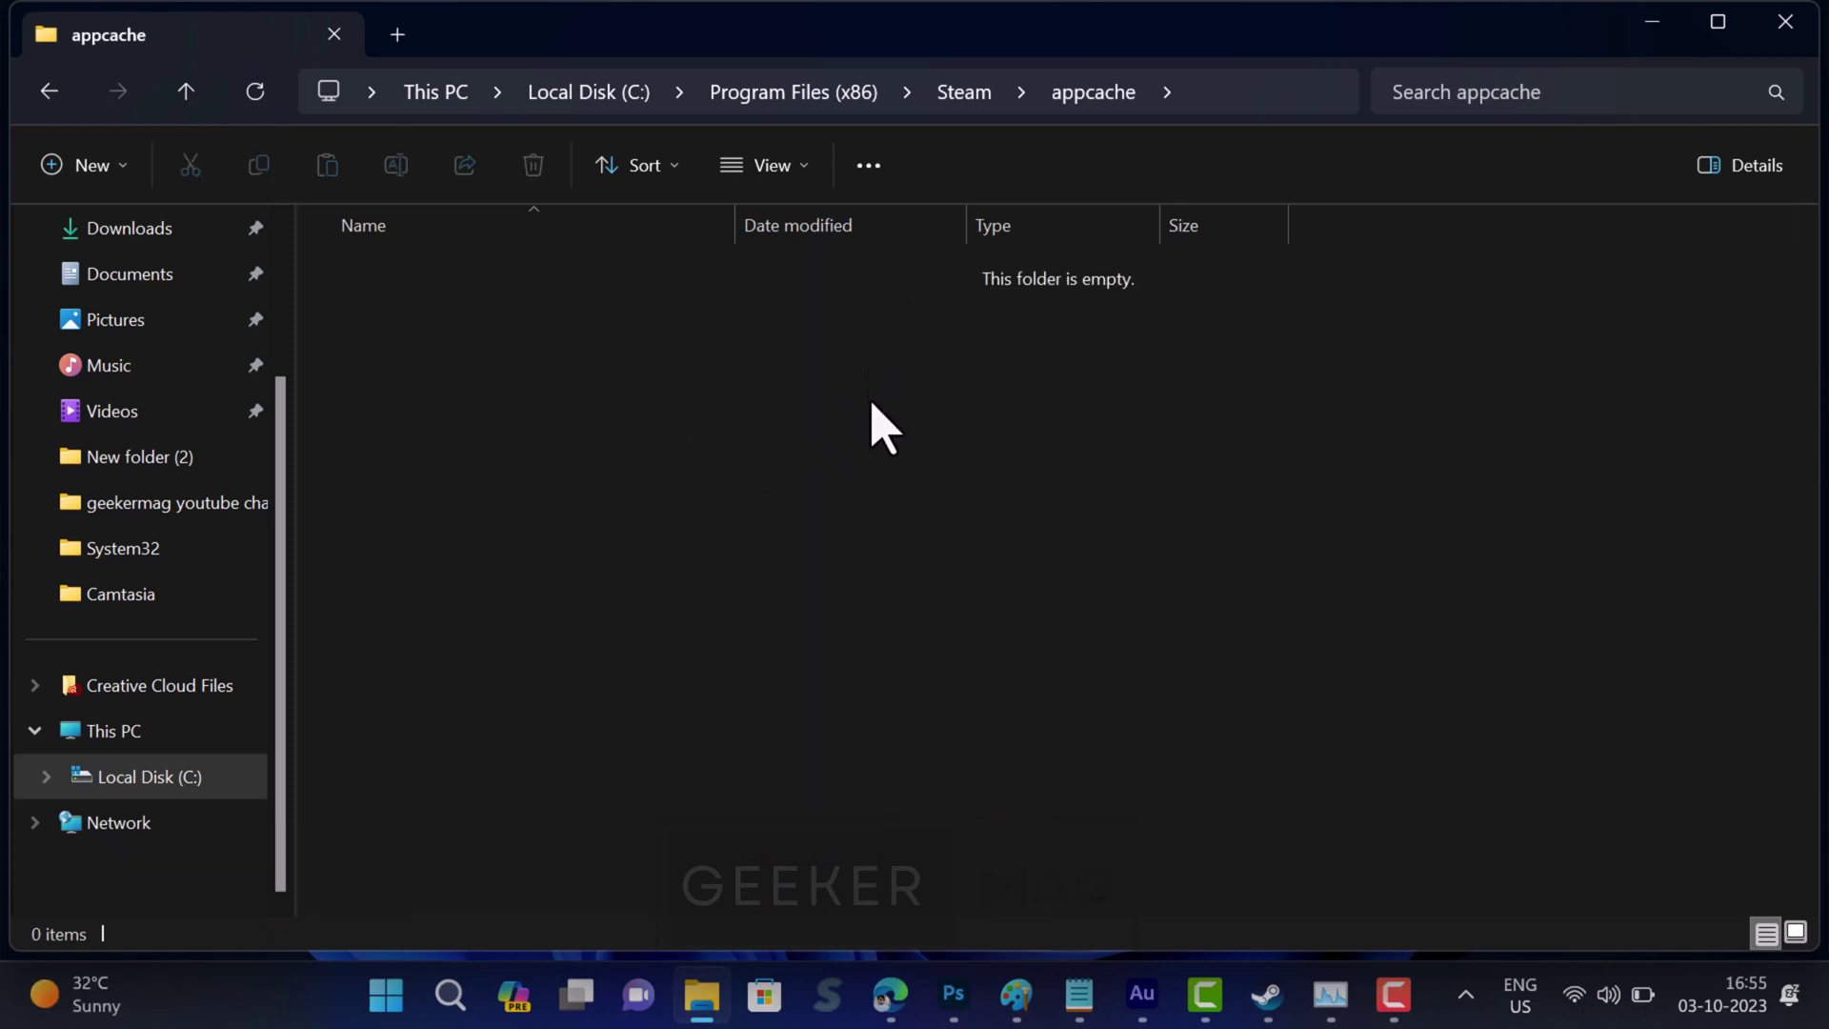
- Exit Steam completely from its icon in the hidden tray area
left_click(1466, 995)
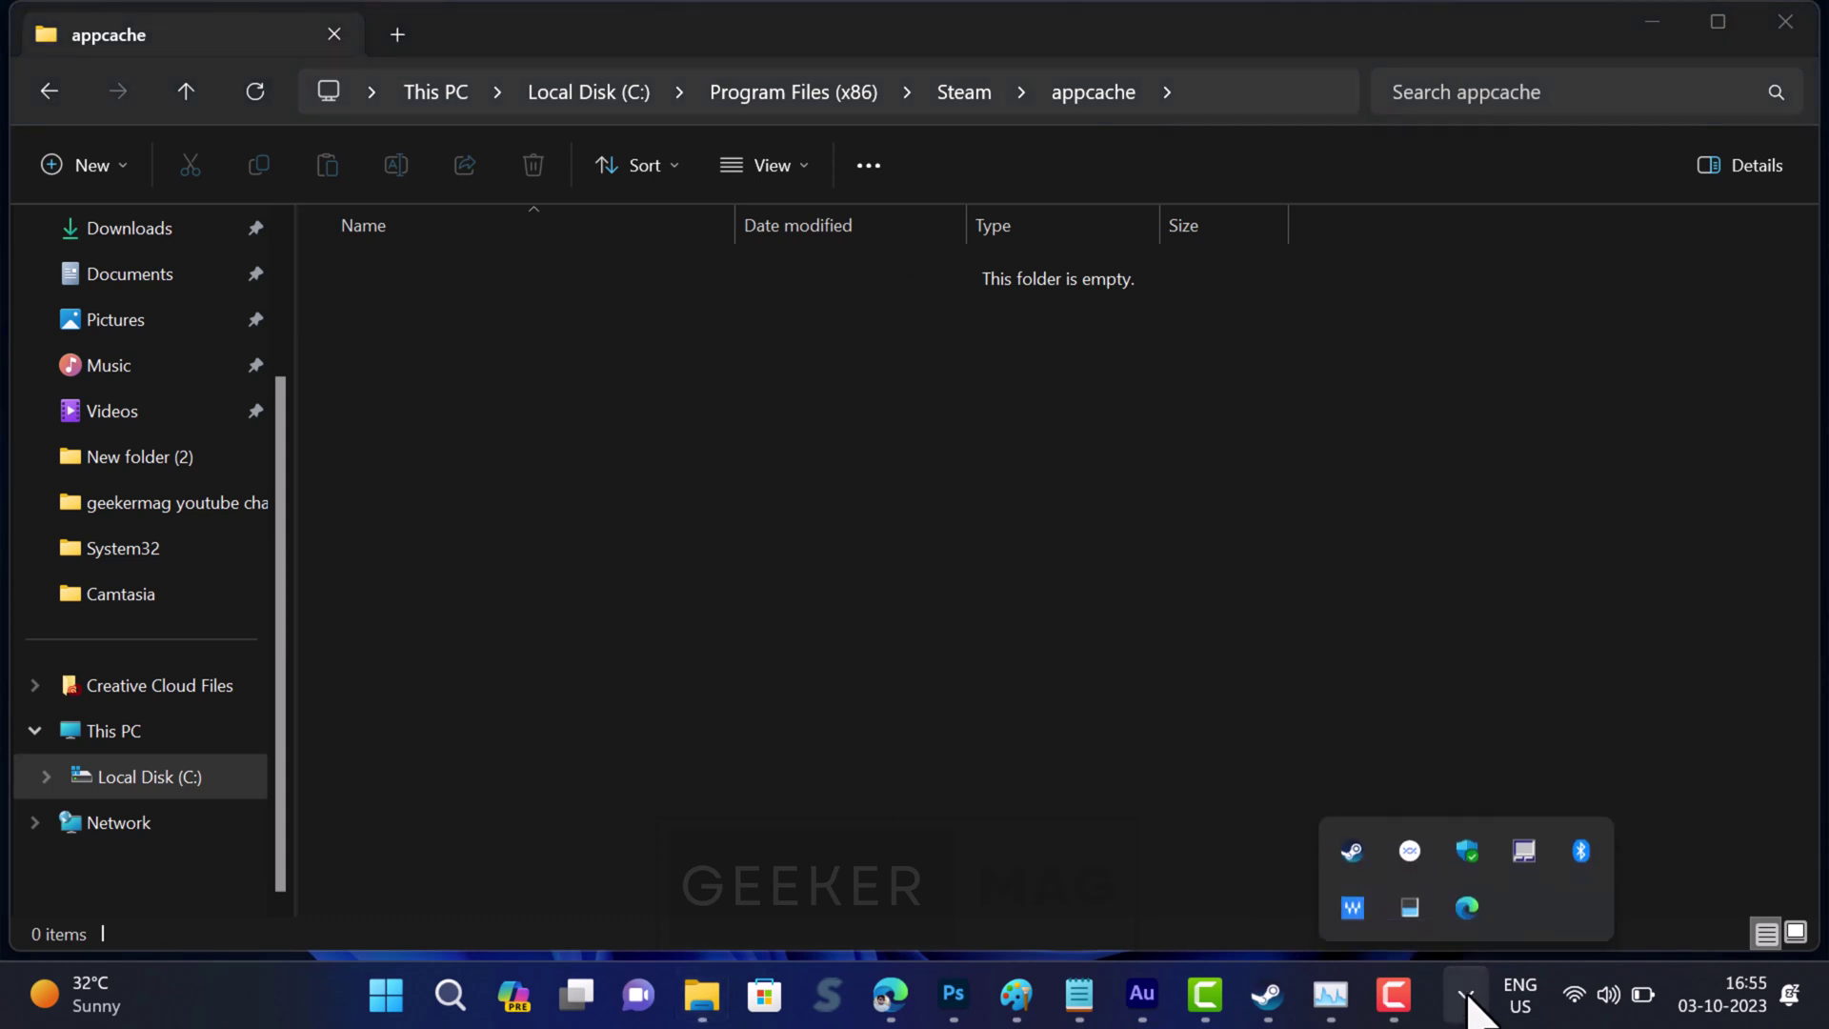
right_click(1353, 852)
left_click(1372, 828)
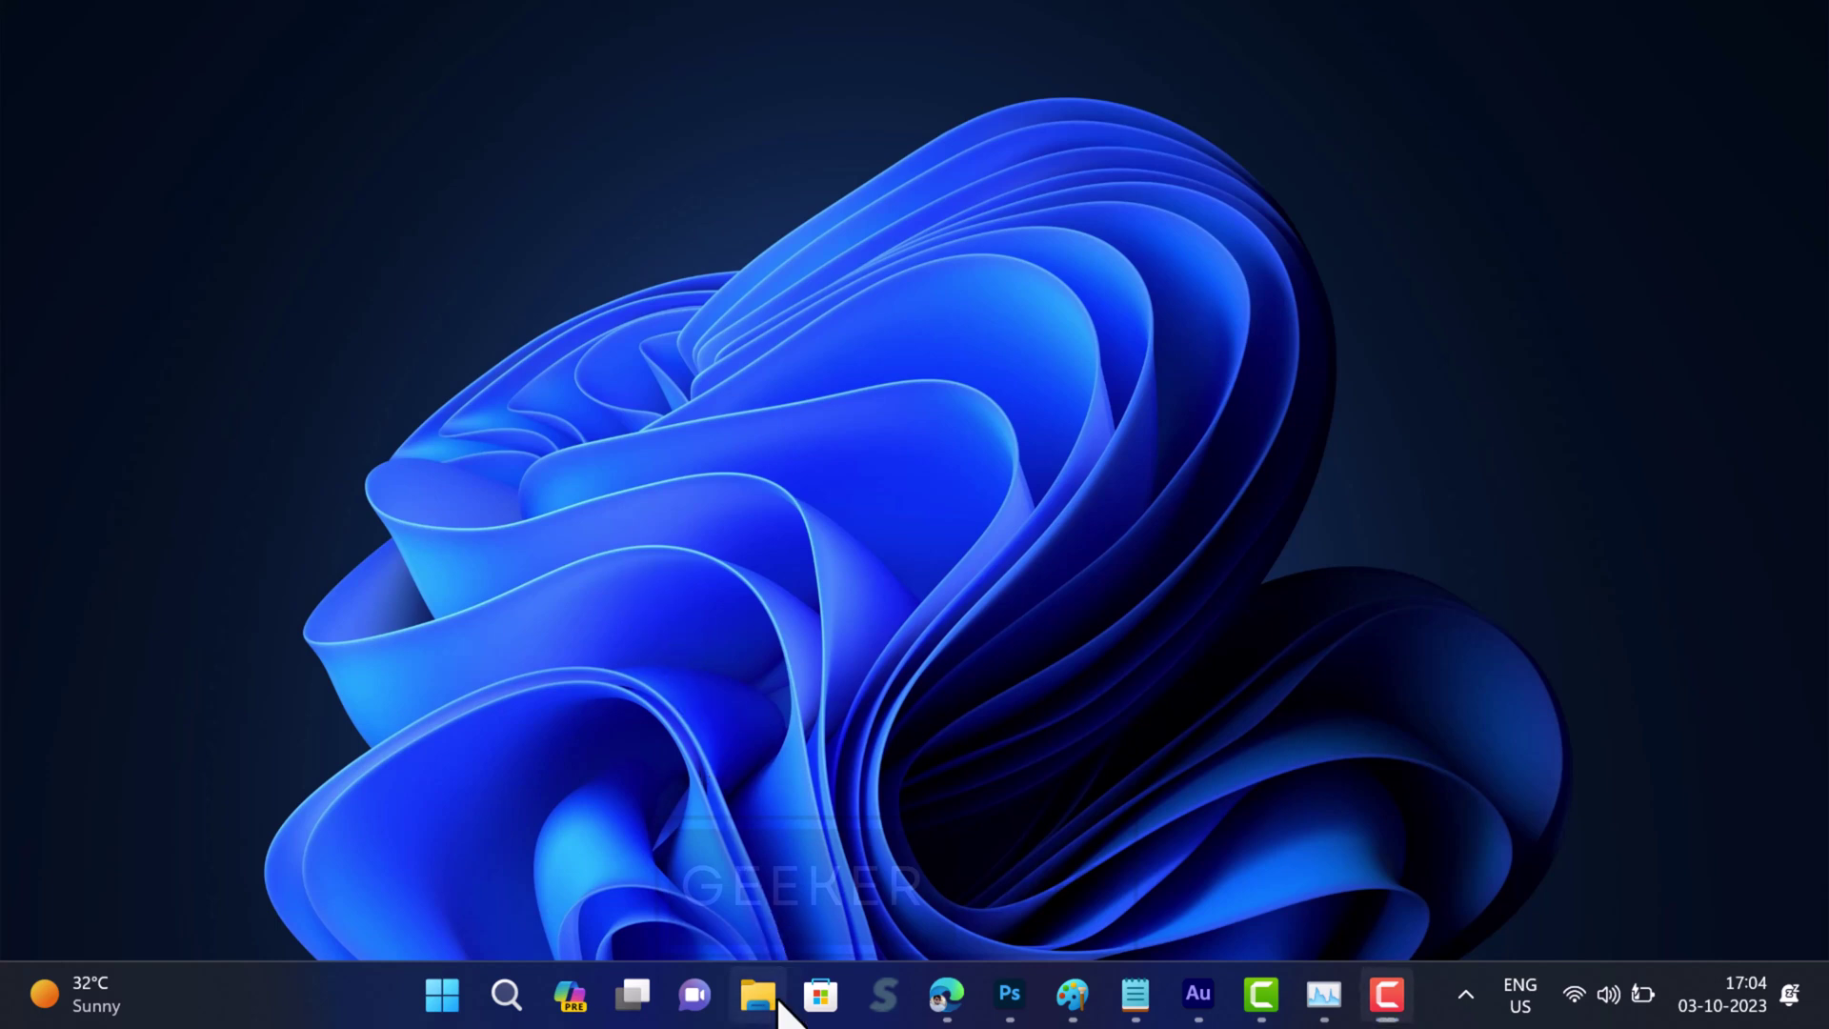
- Browse to C:\Program Files (x86)\Steam\userdata in File Explorer
scroll(86, 804, "down", 3)
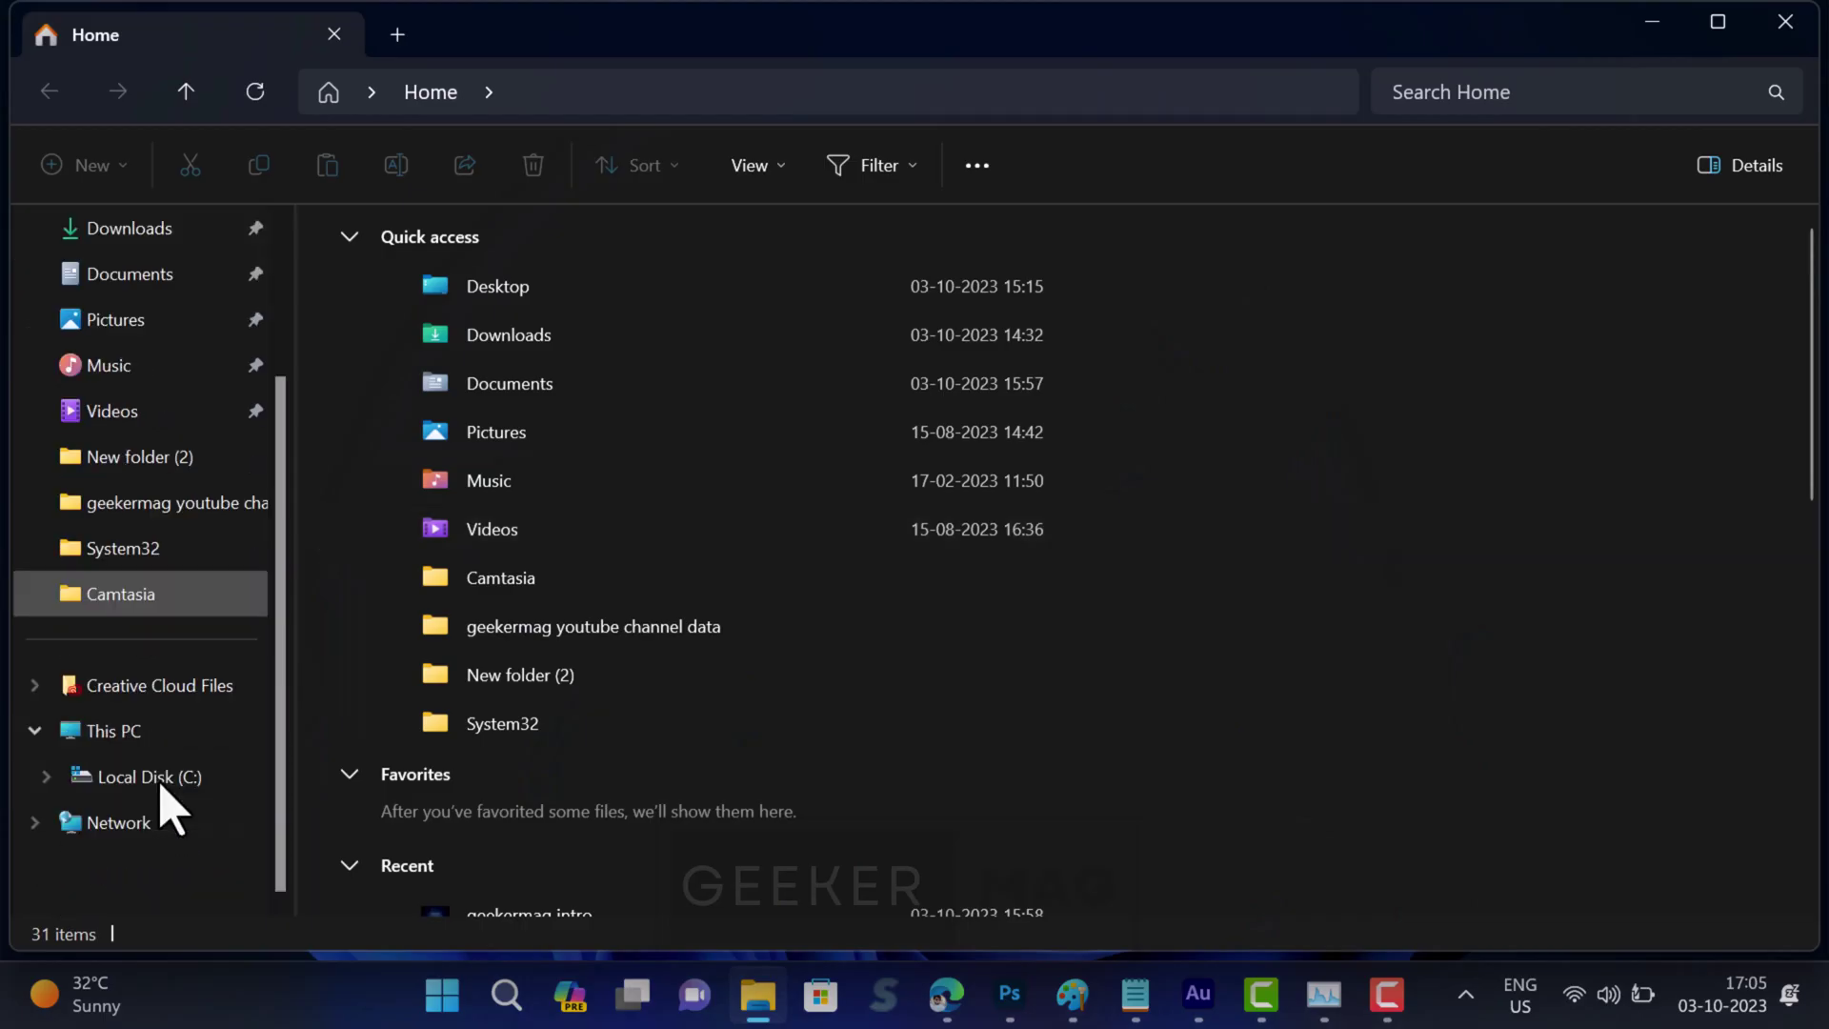
left_click(156, 779)
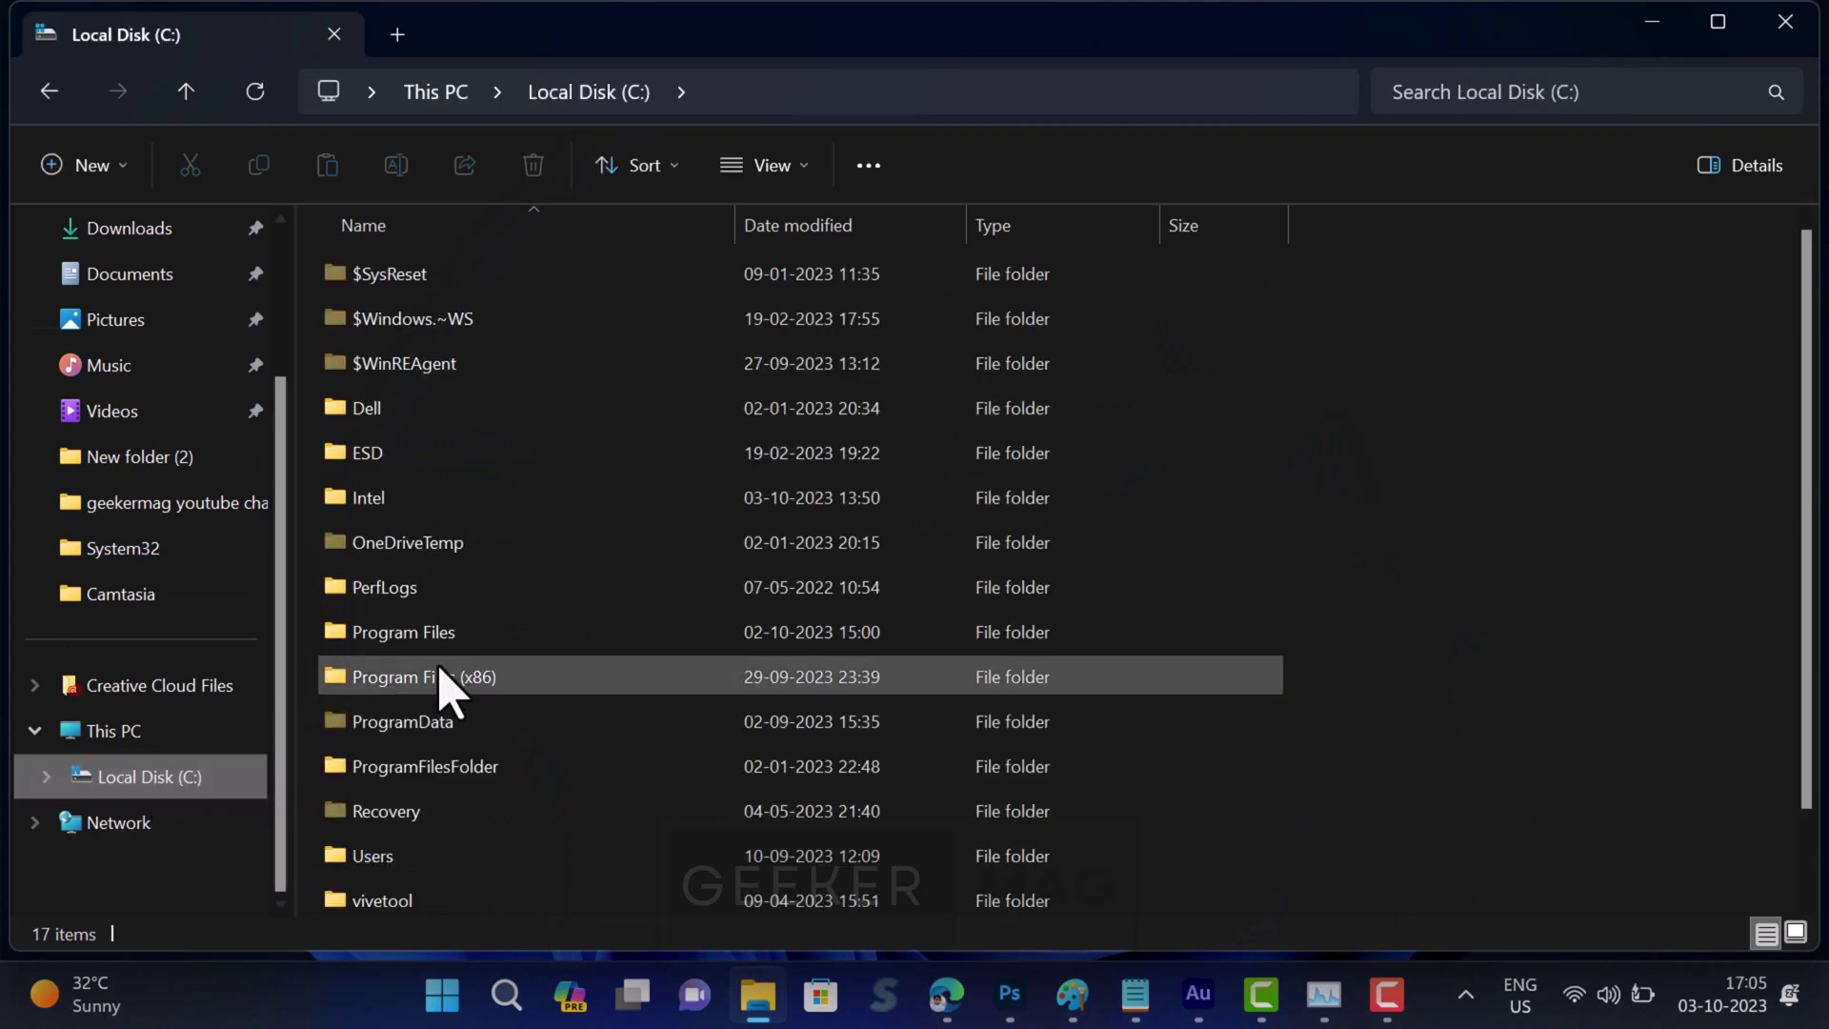
left_click(452, 678)
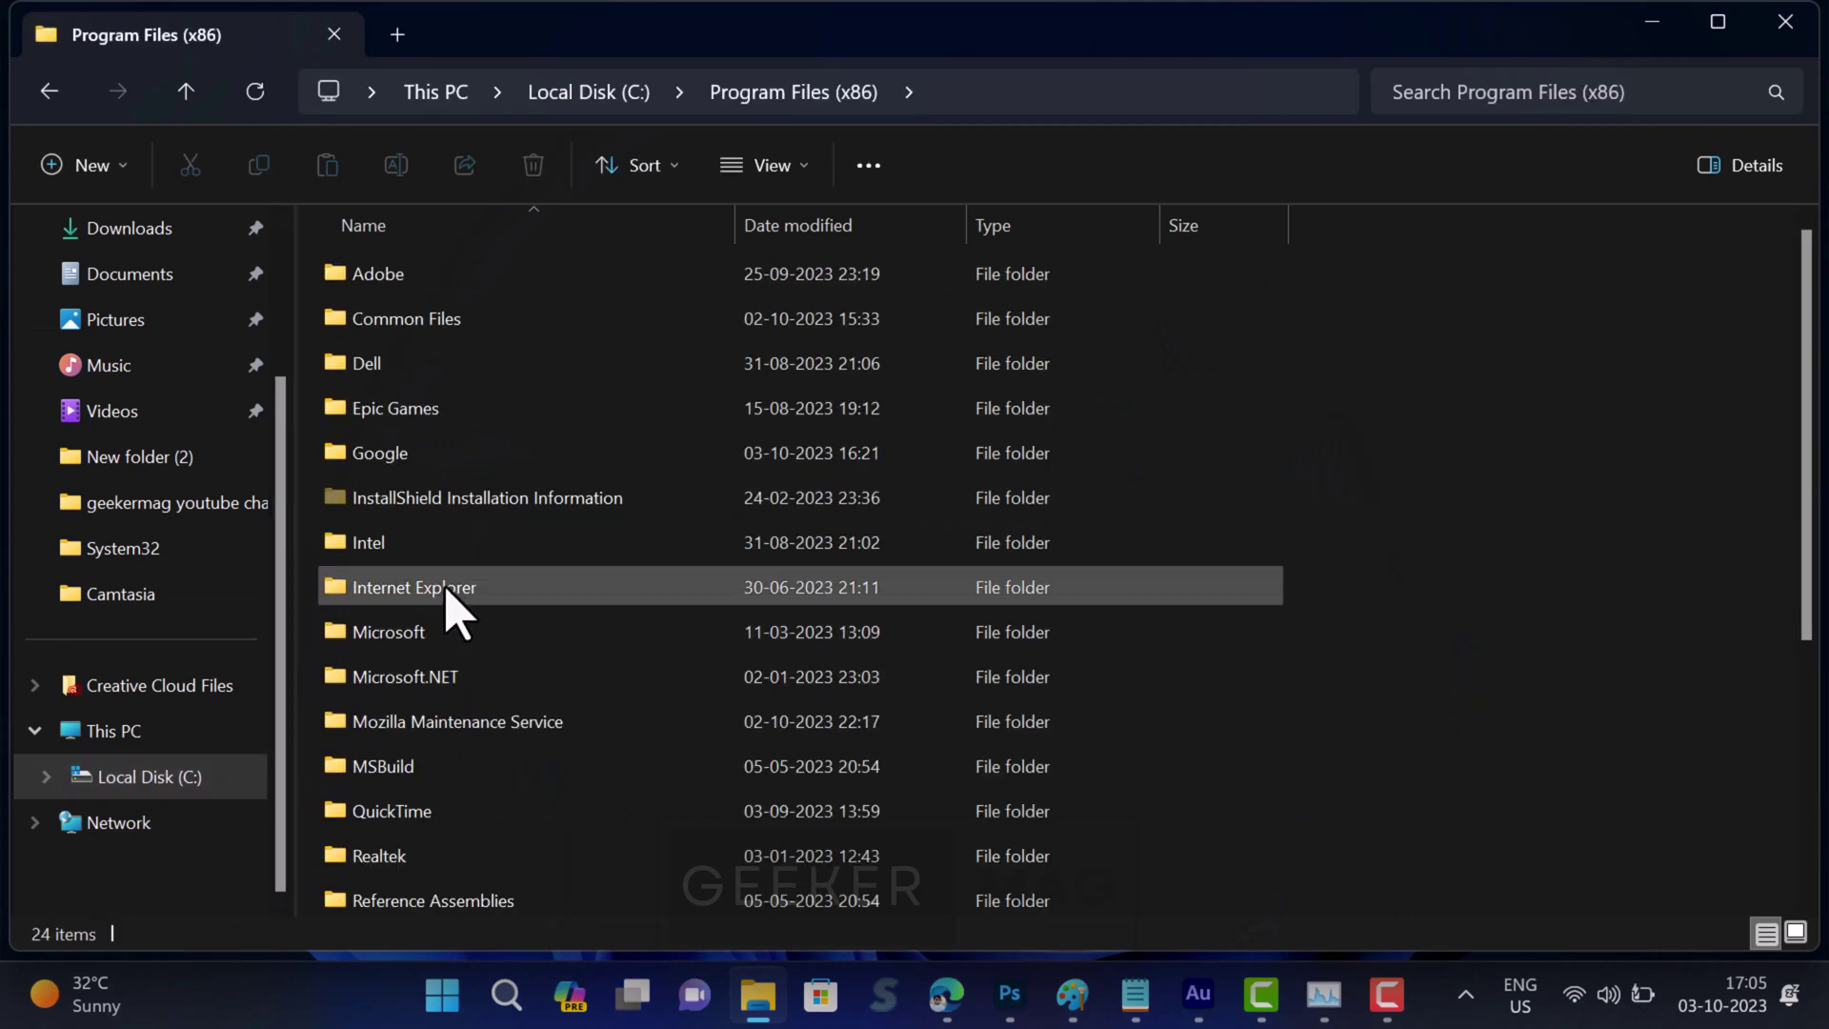
scroll(449, 743, "down", 1)
double_click(396, 852)
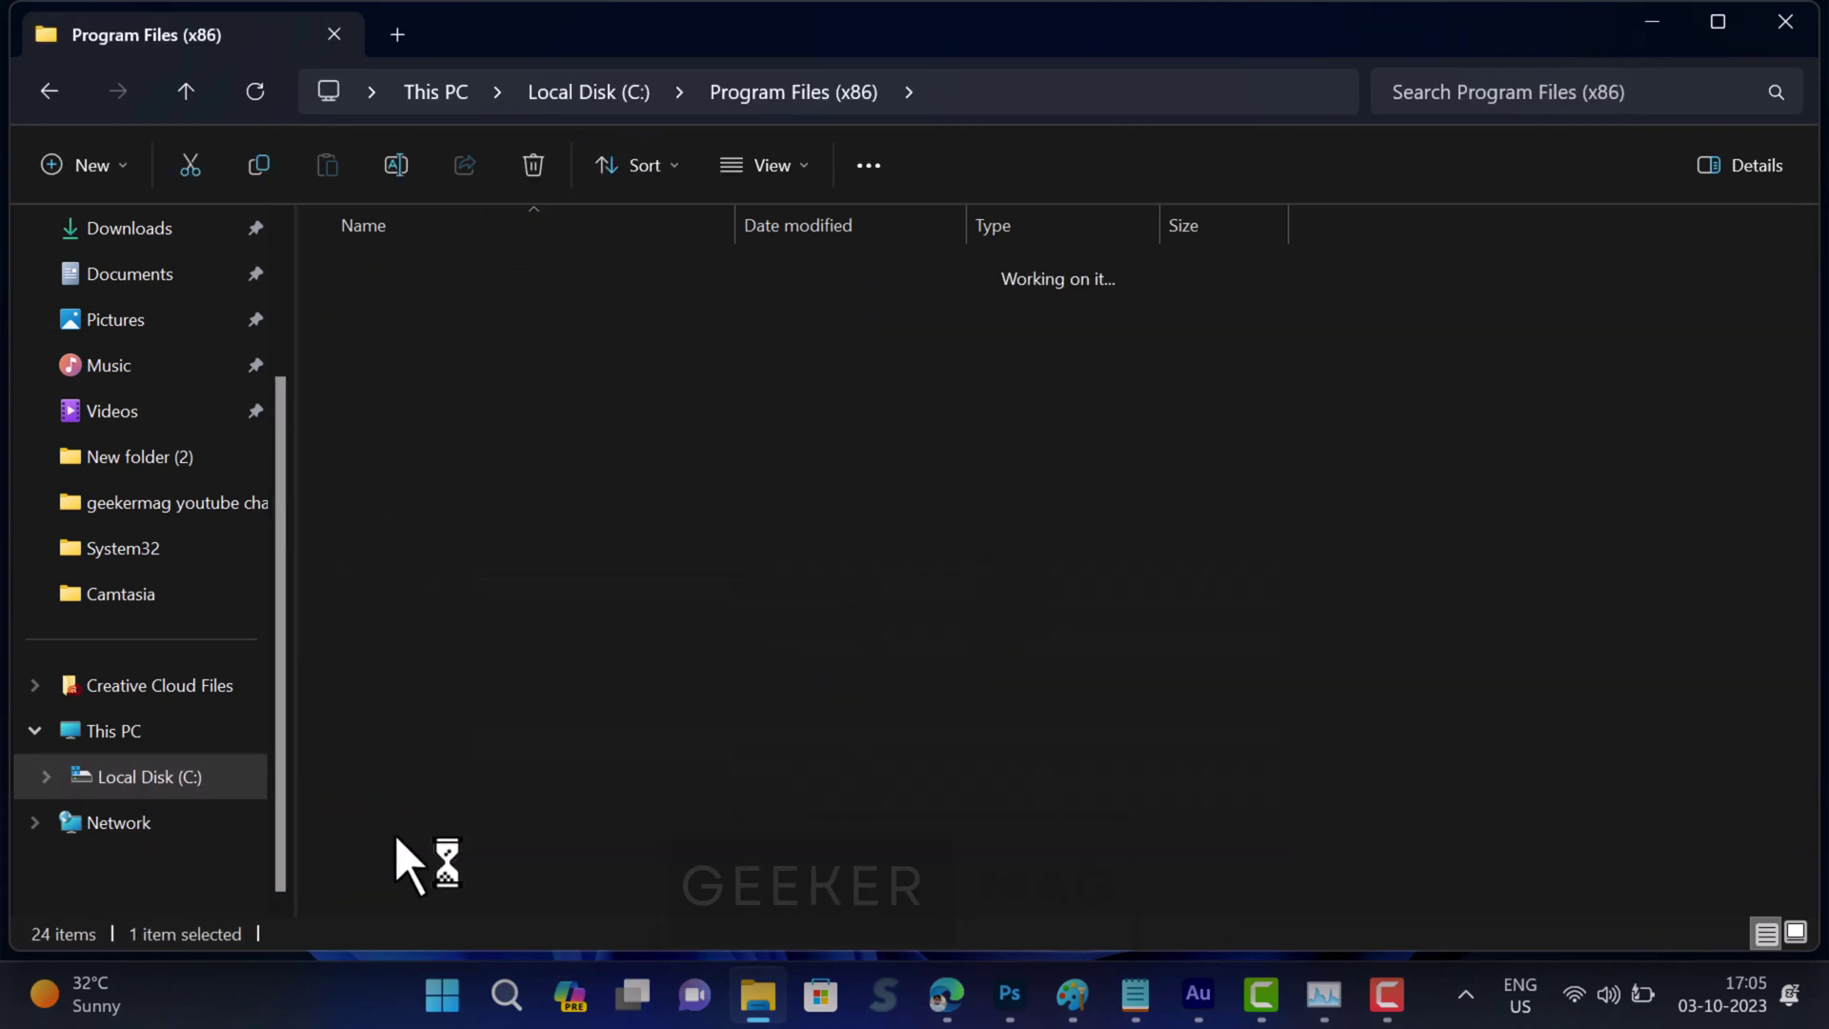
scroll(347, 595, "down", 2)
scroll(381, 724, "down", 1)
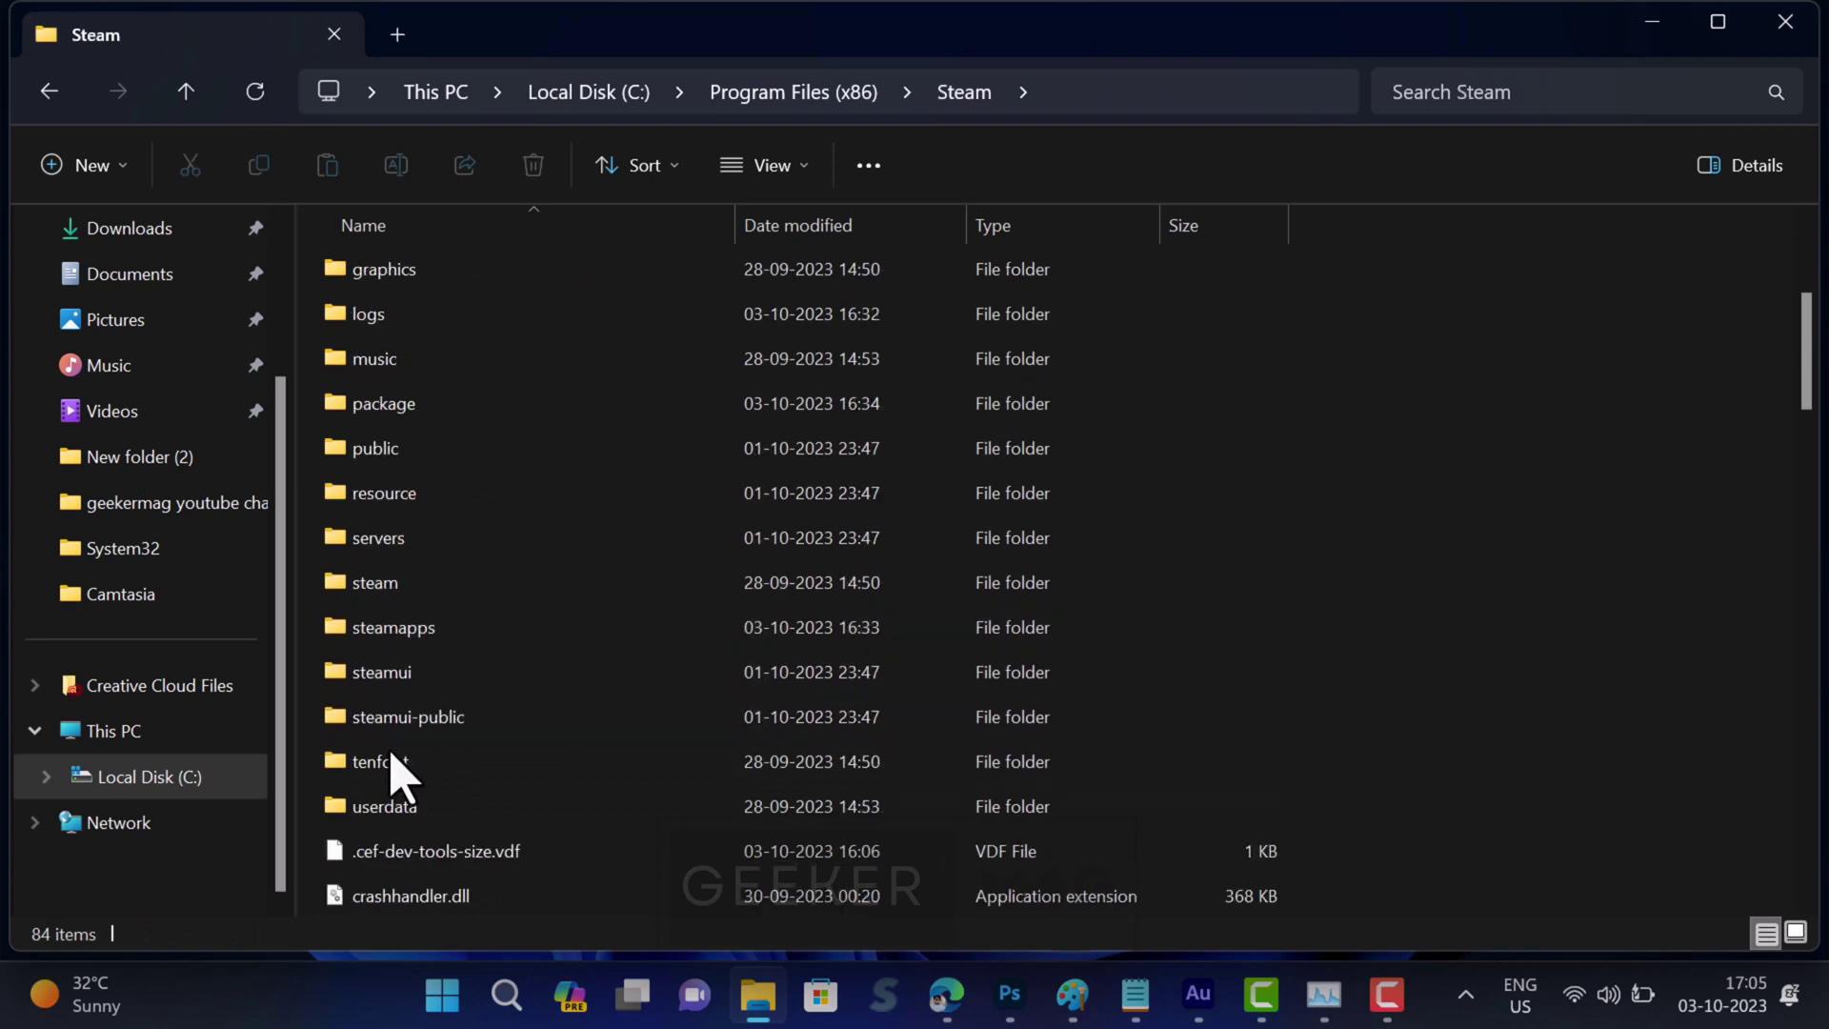
double_click(404, 805)
- In the account's 730 folder, delete the local, remote and remotecache.vdf items
left_click(437, 284)
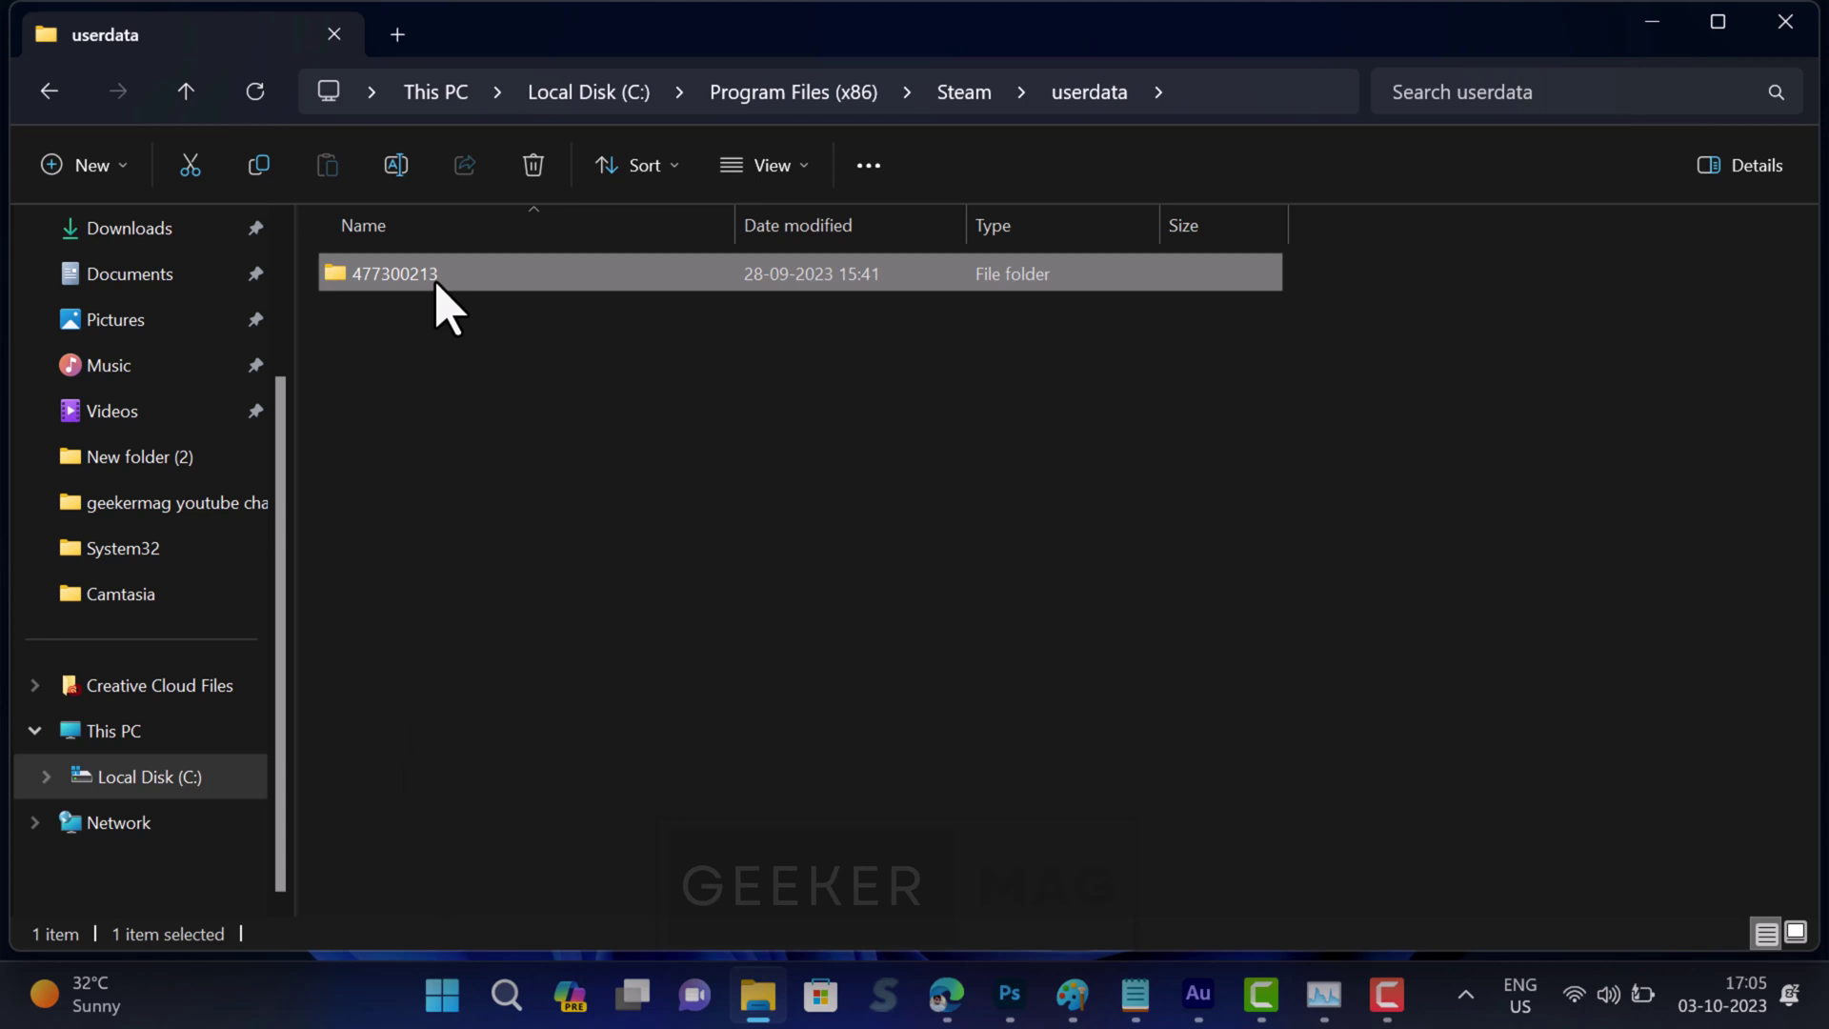
double_click(436, 276)
double_click(441, 318)
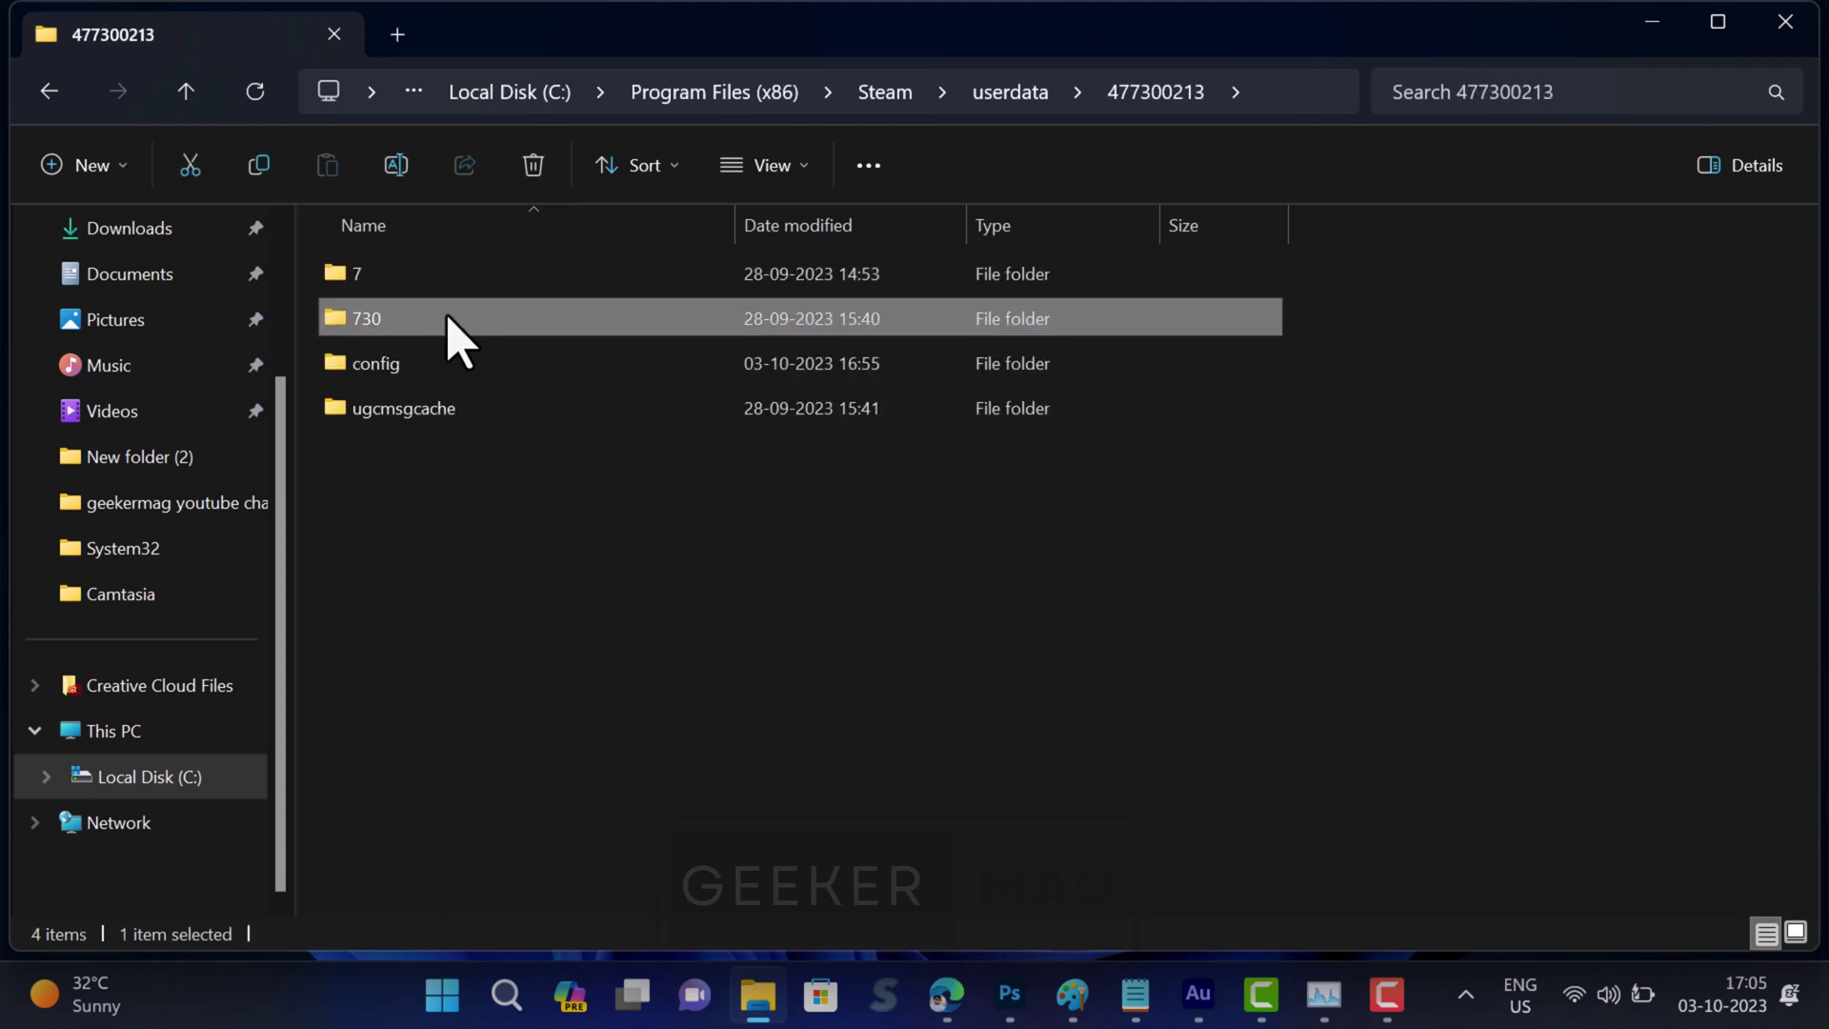
mouse_move(459, 504)
left_mouse_down()
mouse_move(400, 276)
mouse_move(758, 392)
left_mouse_up()
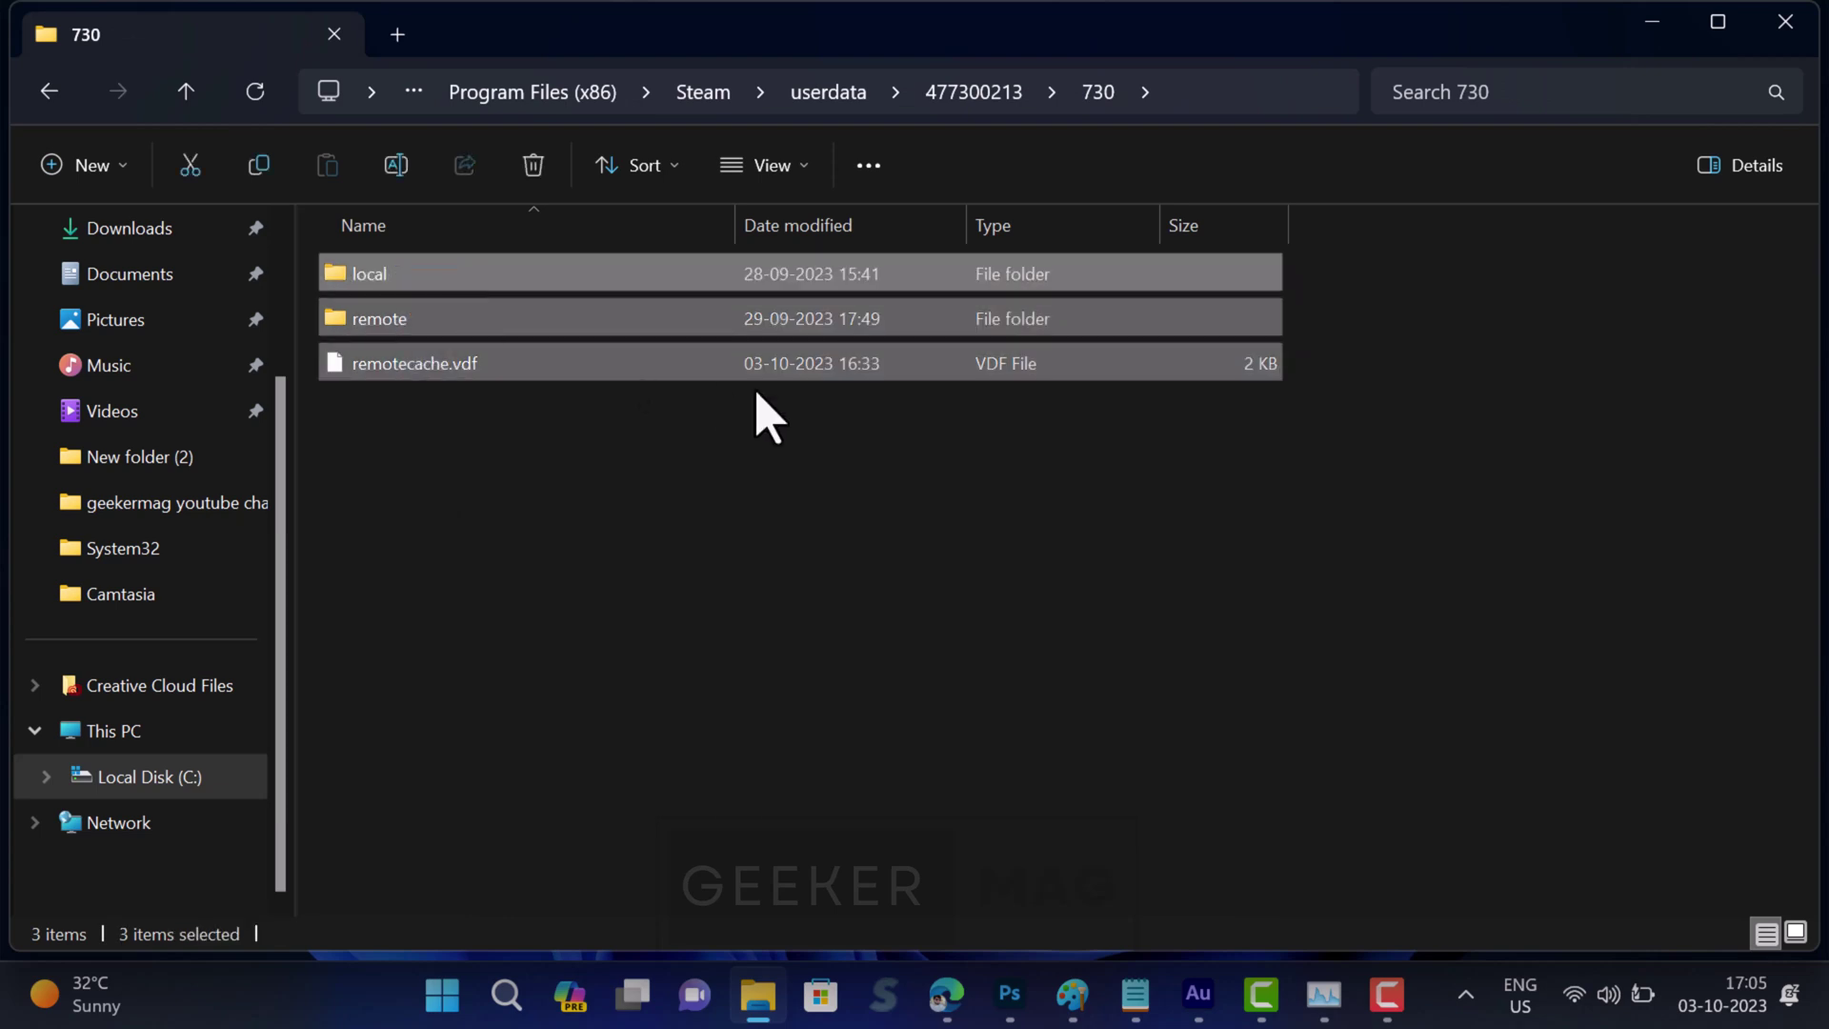
key("Delete")
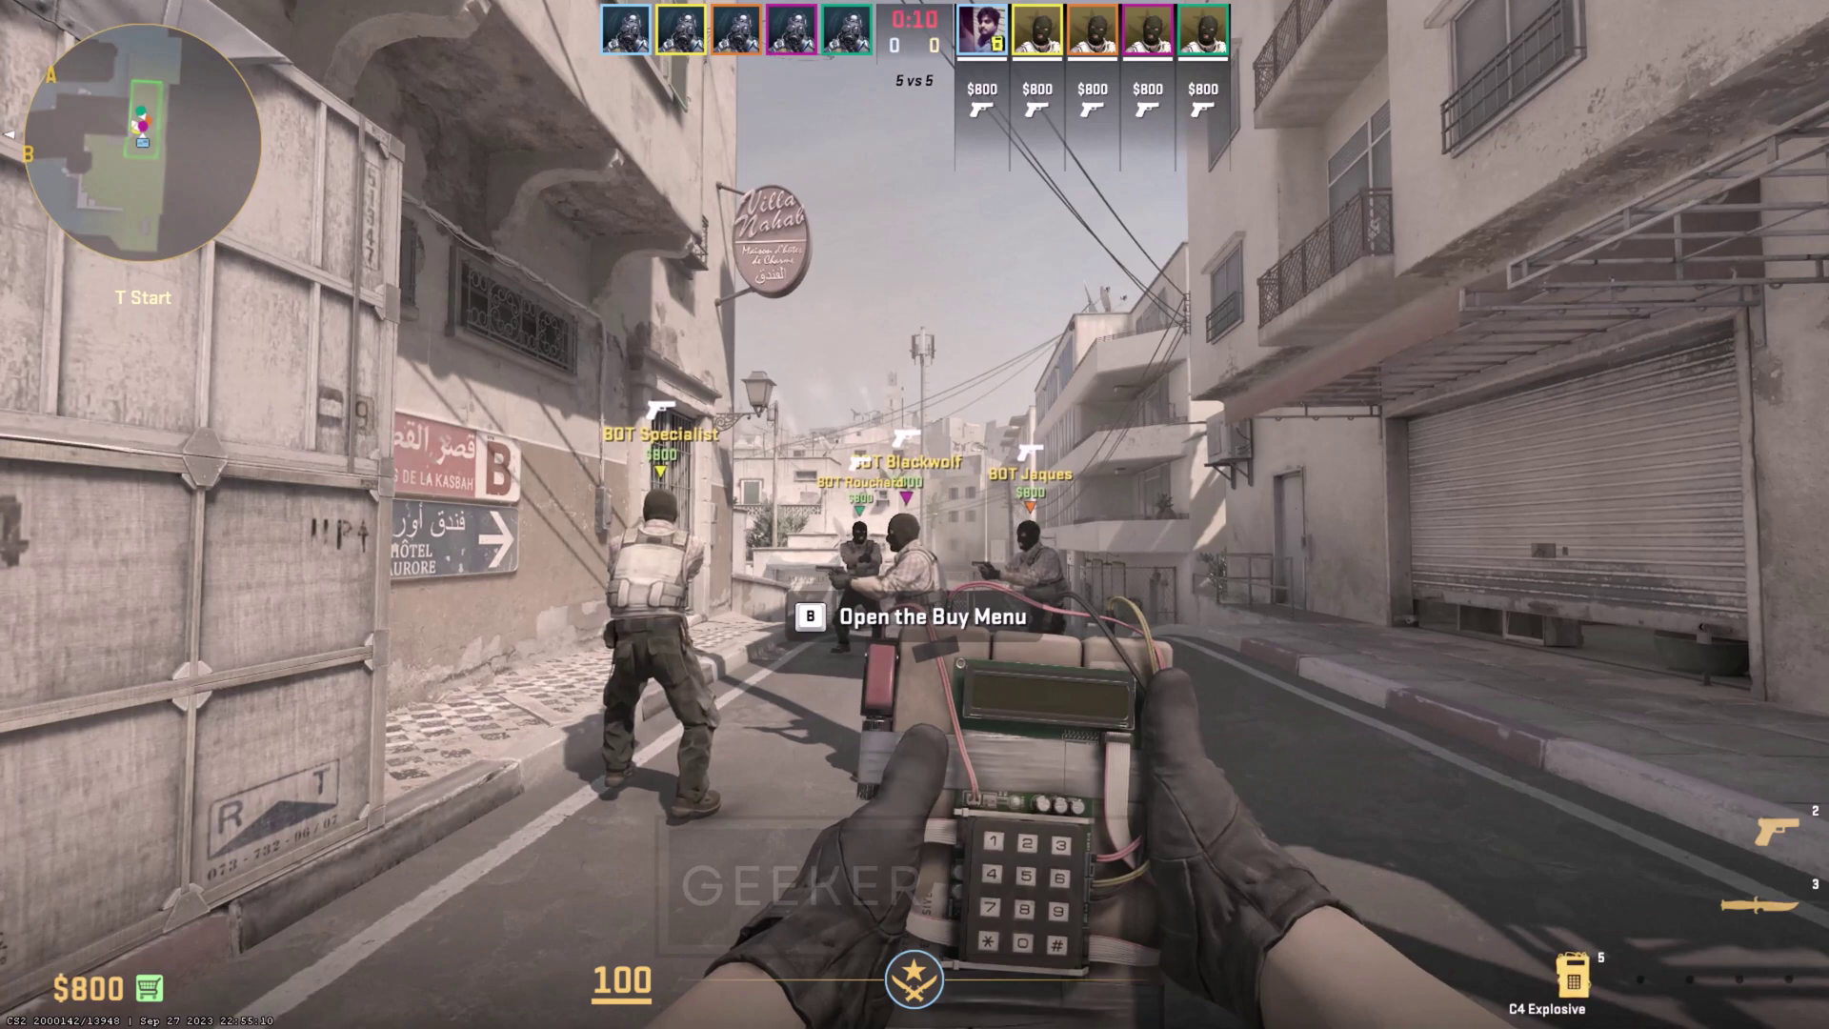
- Buy the Dual Berettas from the Pistols buy menu, leaving $500 of $800
key("b")
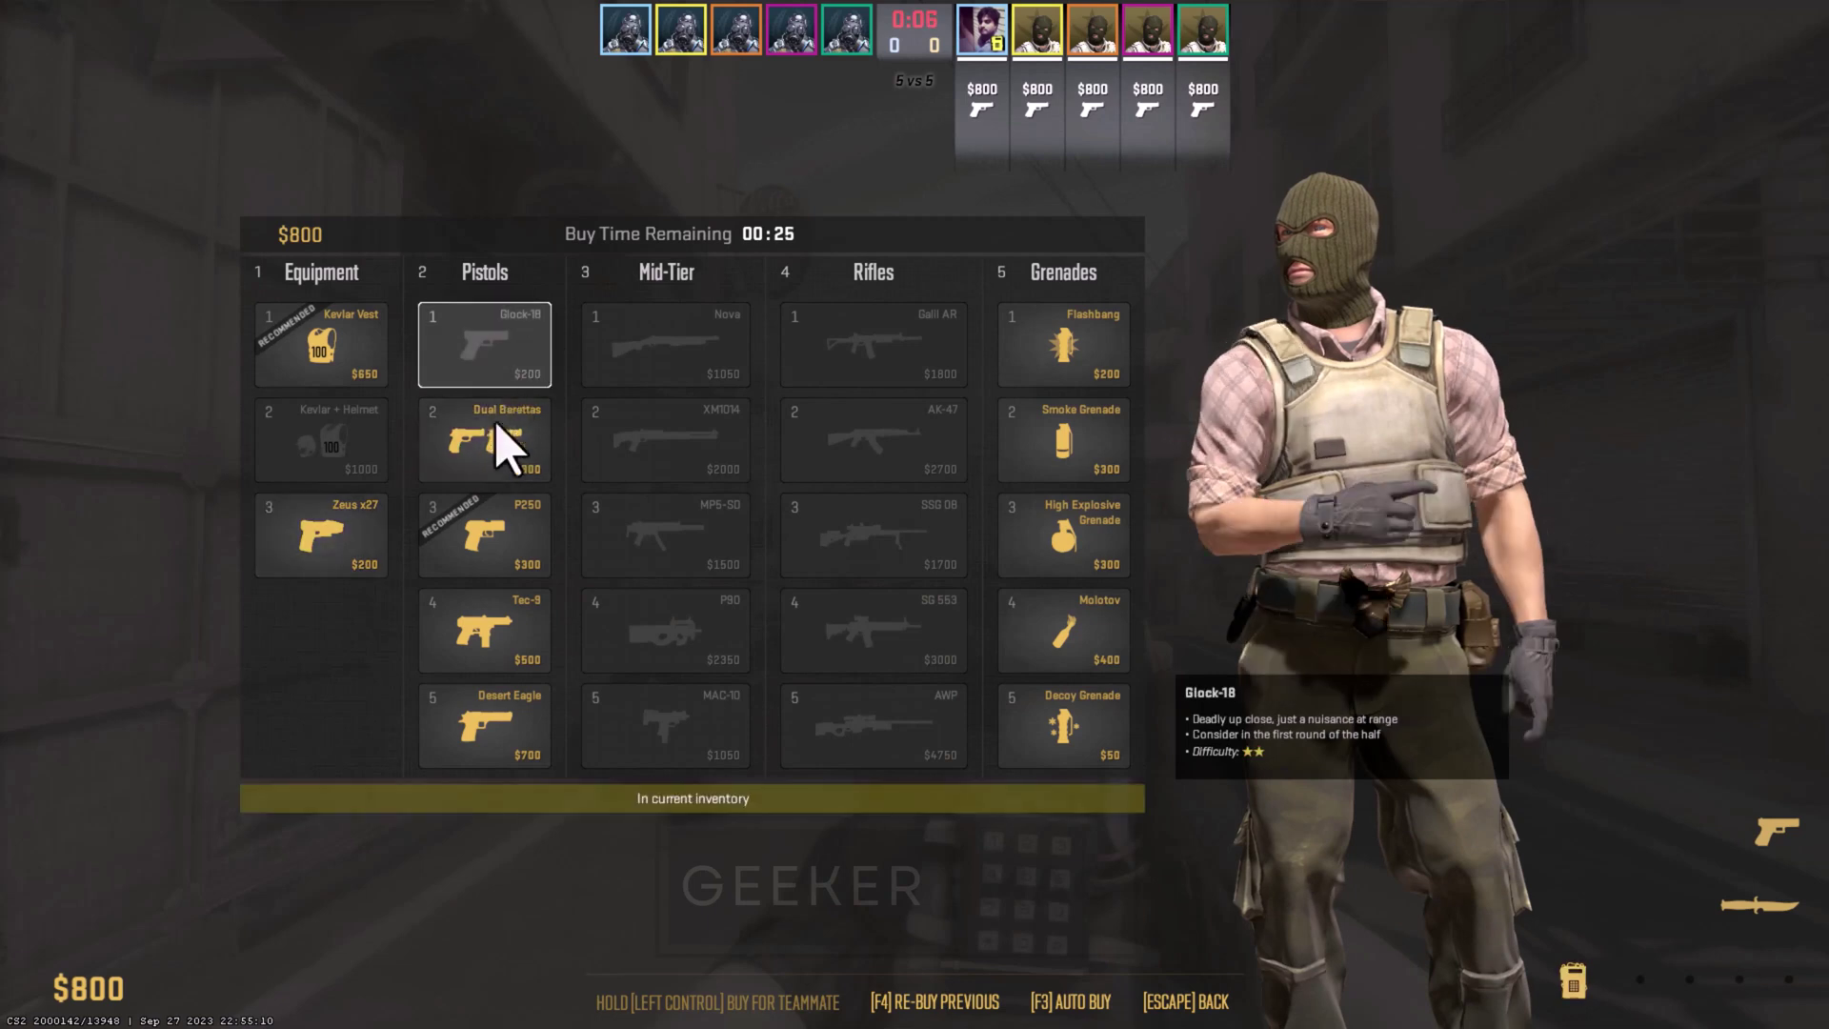
left_click(496, 472)
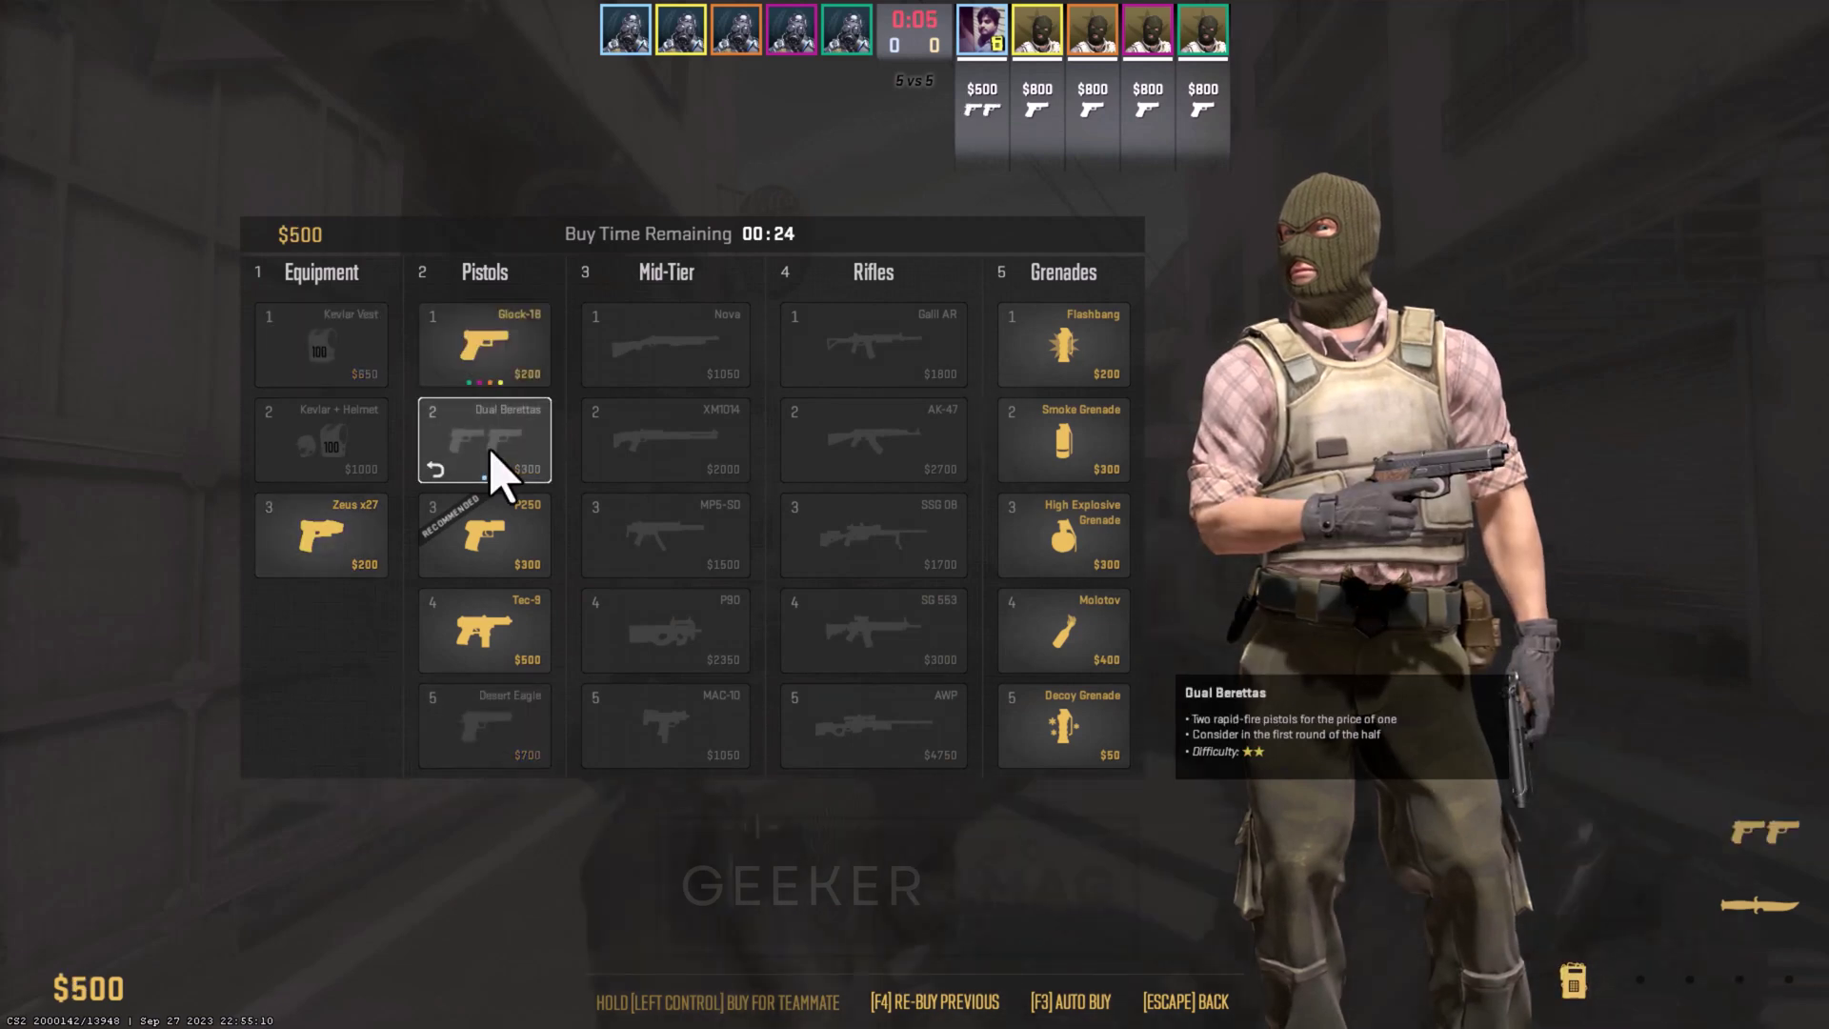